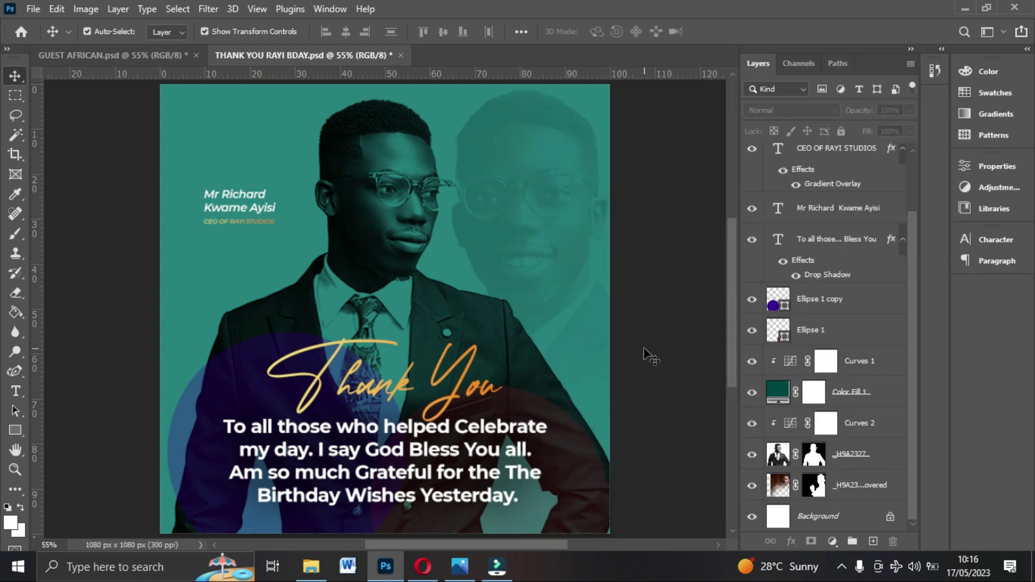
- Create a new white 1080 × 1080 px, 300 ppi document named 'THANK YOU FLYER'
left_click(33, 10)
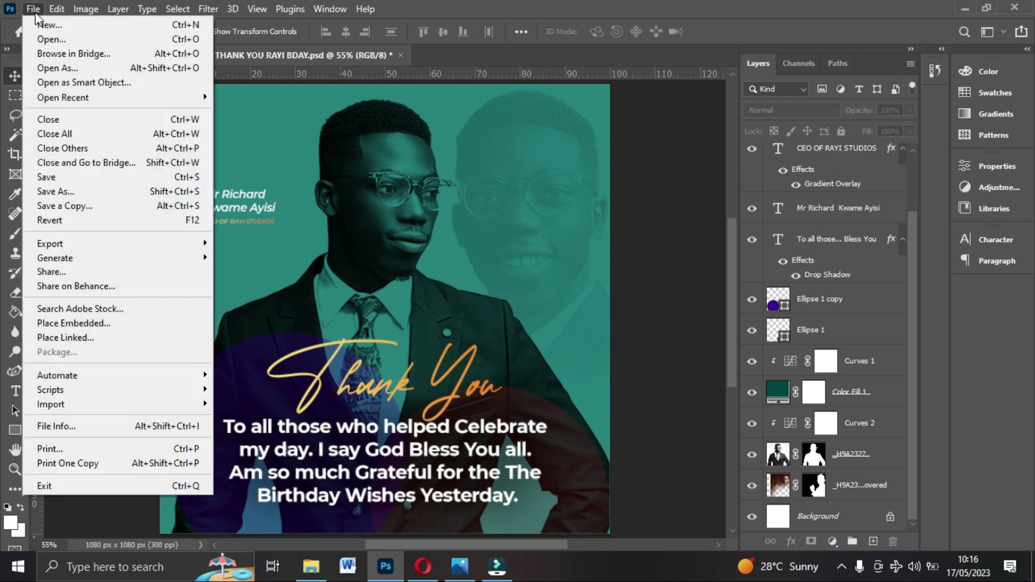
left_click(51, 25)
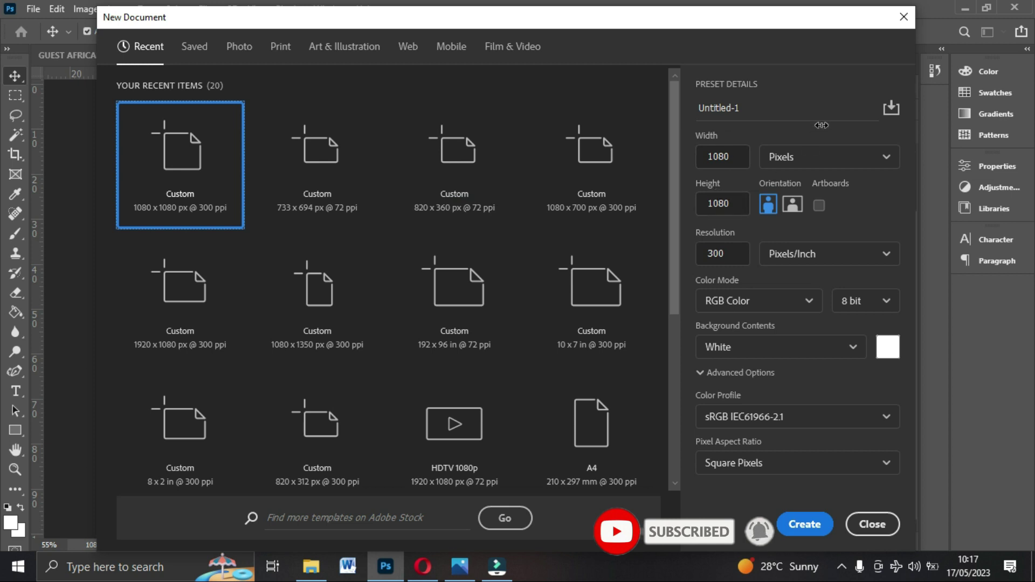
left_click(885, 157)
left_click(885, 158)
left_click(730, 155)
double_click(730, 154)
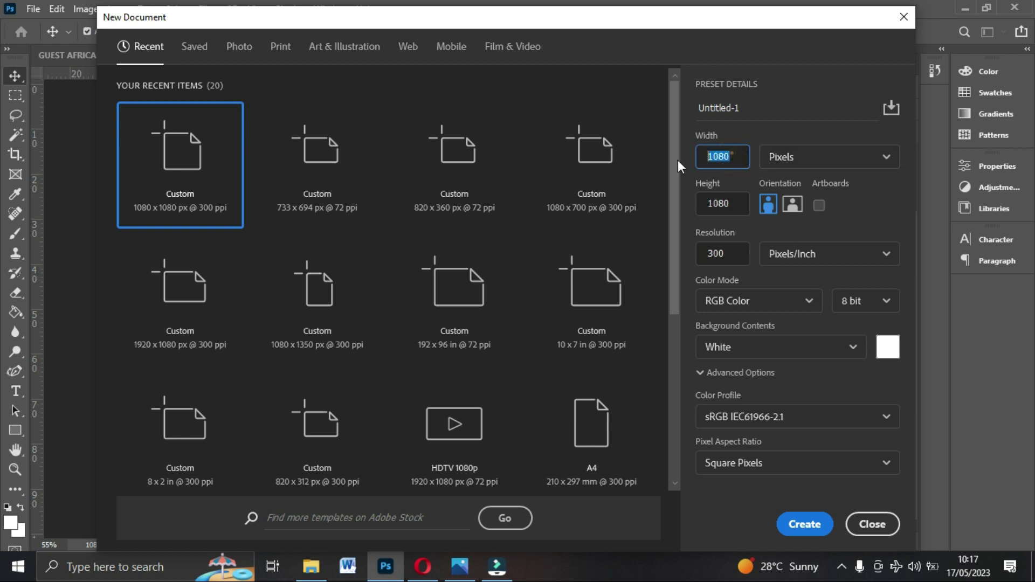
left_click(737, 203)
left_click(722, 254)
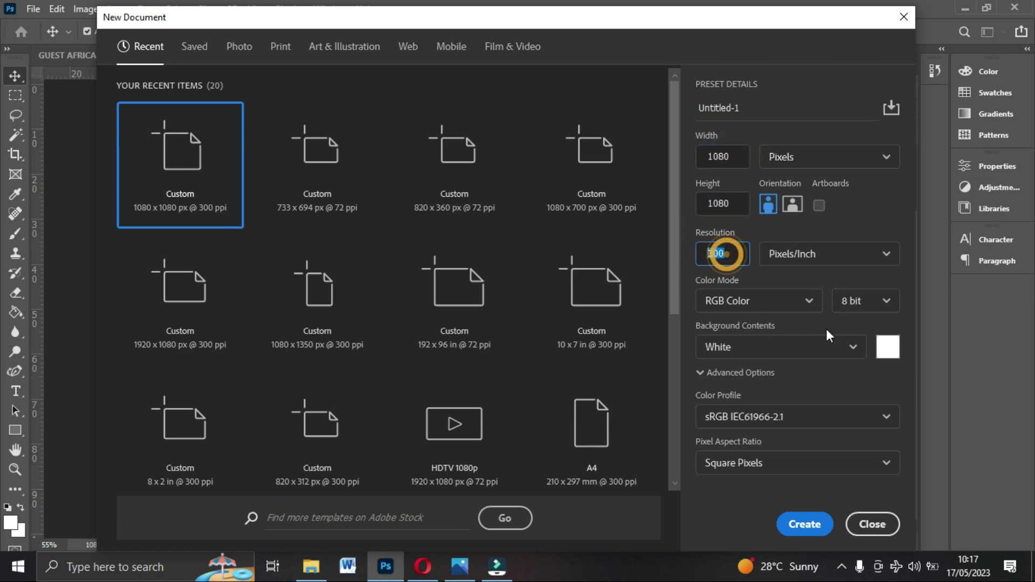
left_click(744, 108)
type("THANK YOU F")
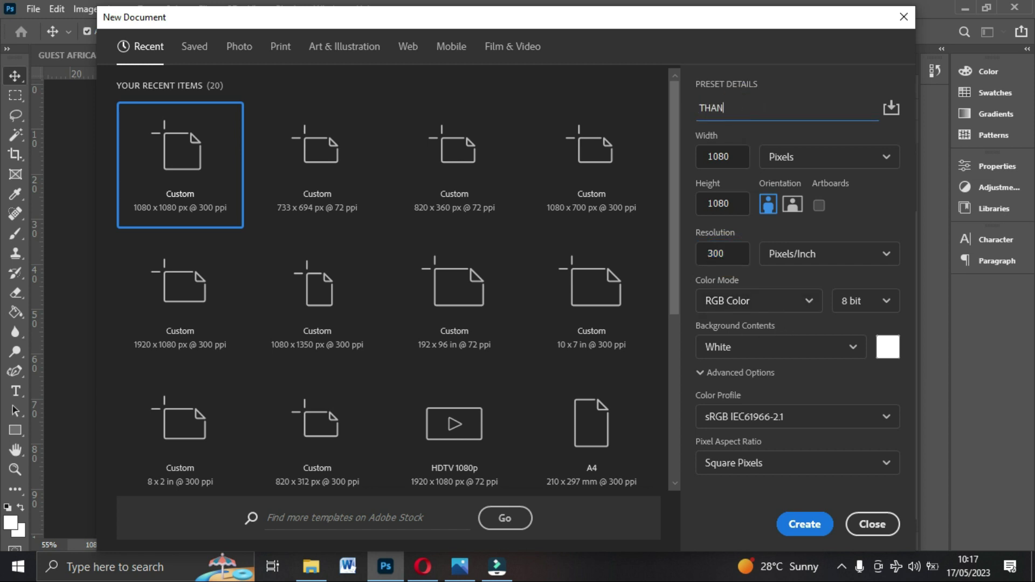
type("LYER")
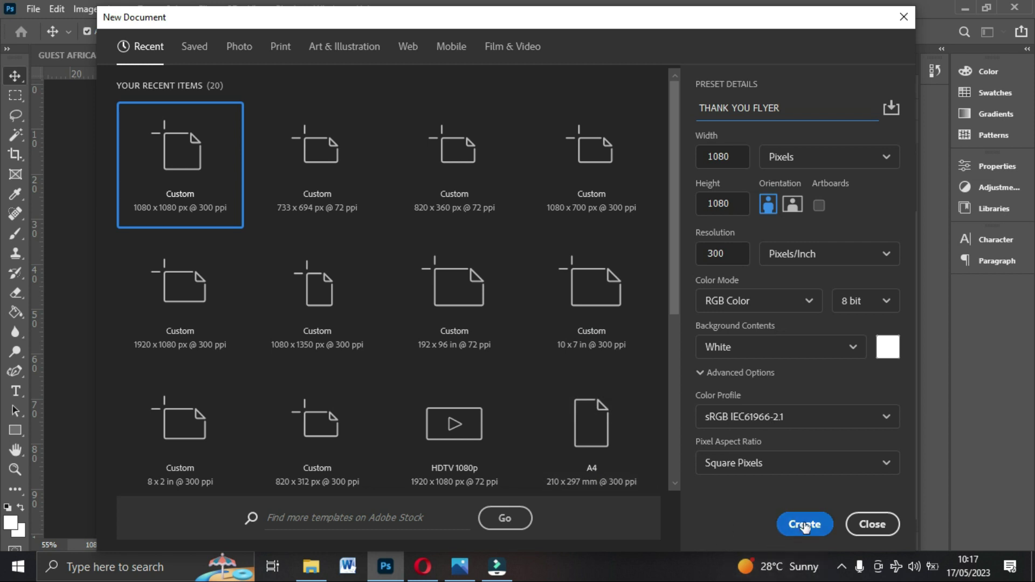
left_click(806, 526)
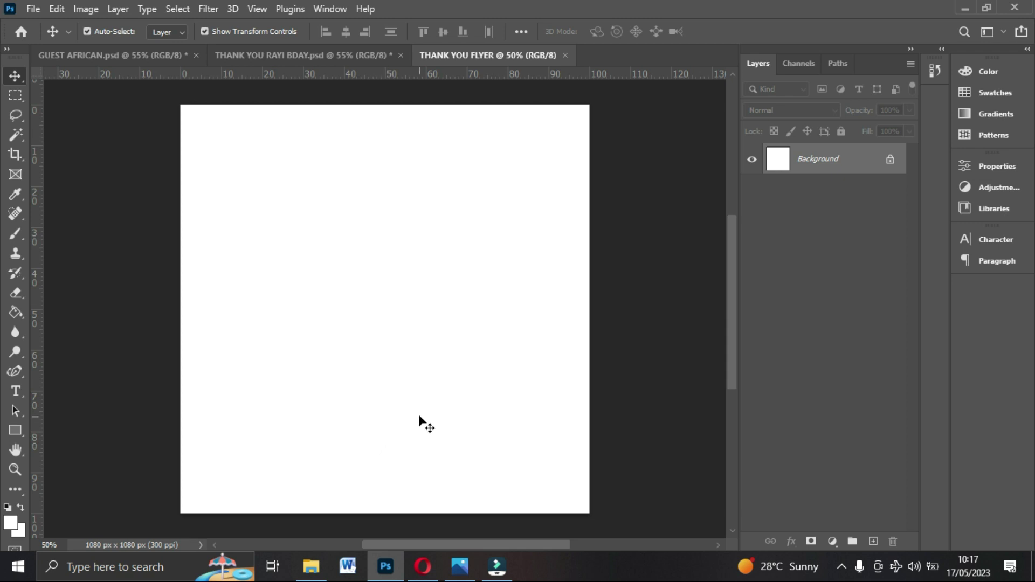
- Drag the _H9A2327 portrait from the Downloads folder onto the flyer canvas
left_click(318, 558)
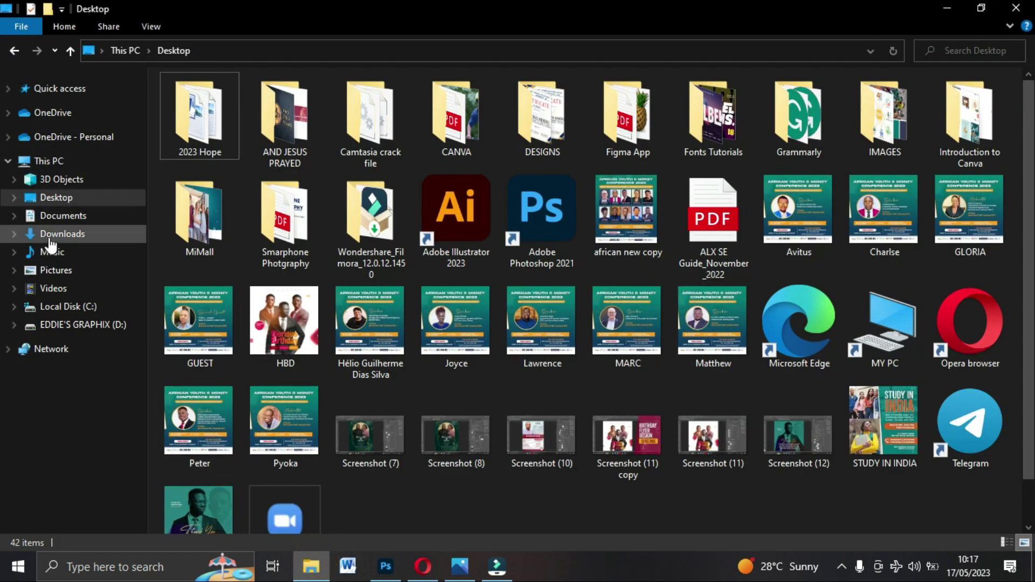
left_click(50, 240)
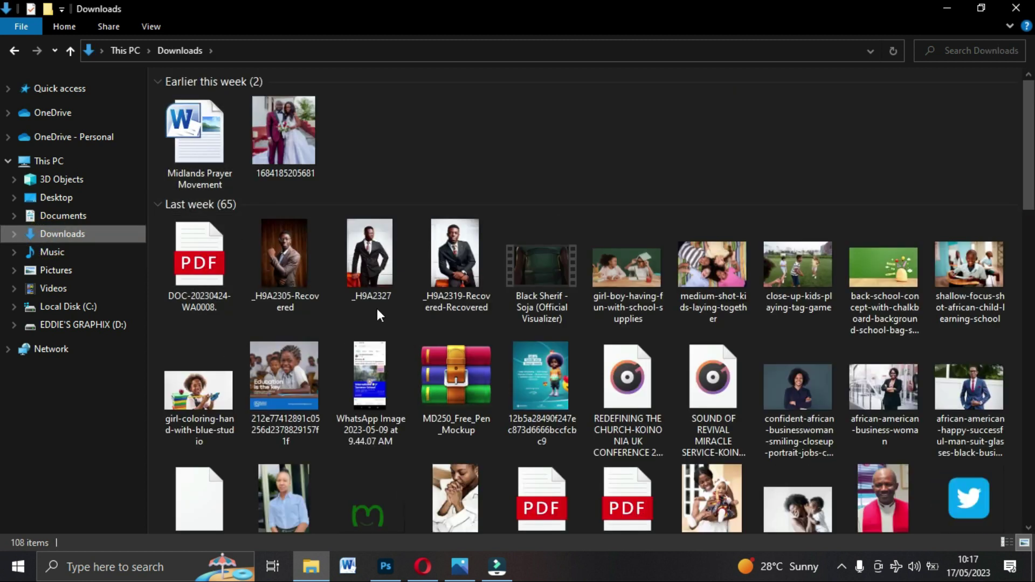
left_click_drag(362, 257, 390, 353)
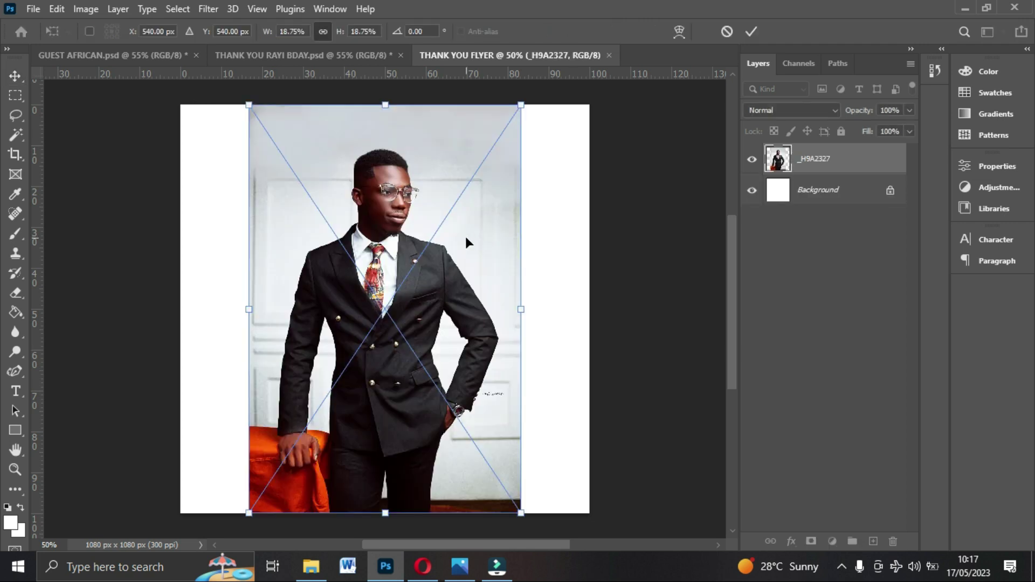
- Confirm placement of the _H9A2327 photo and rasterize its layer
key("Return")
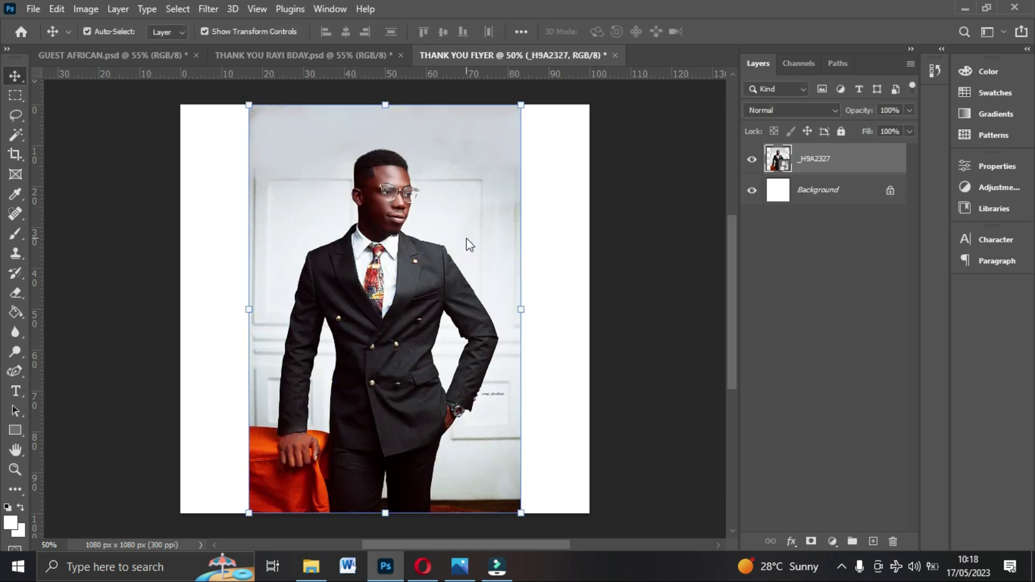
right_click(820, 159)
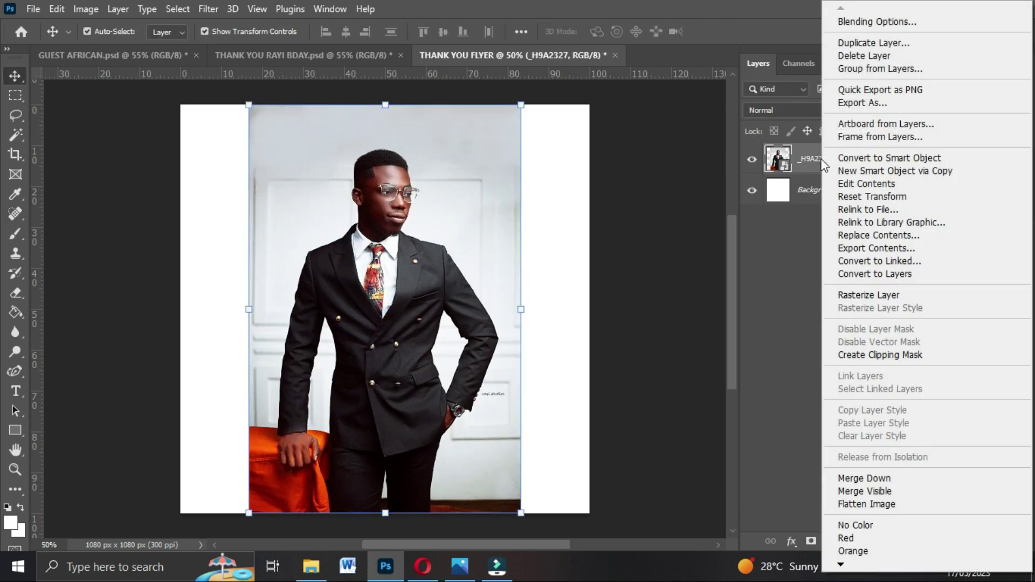
left_click(786, 165)
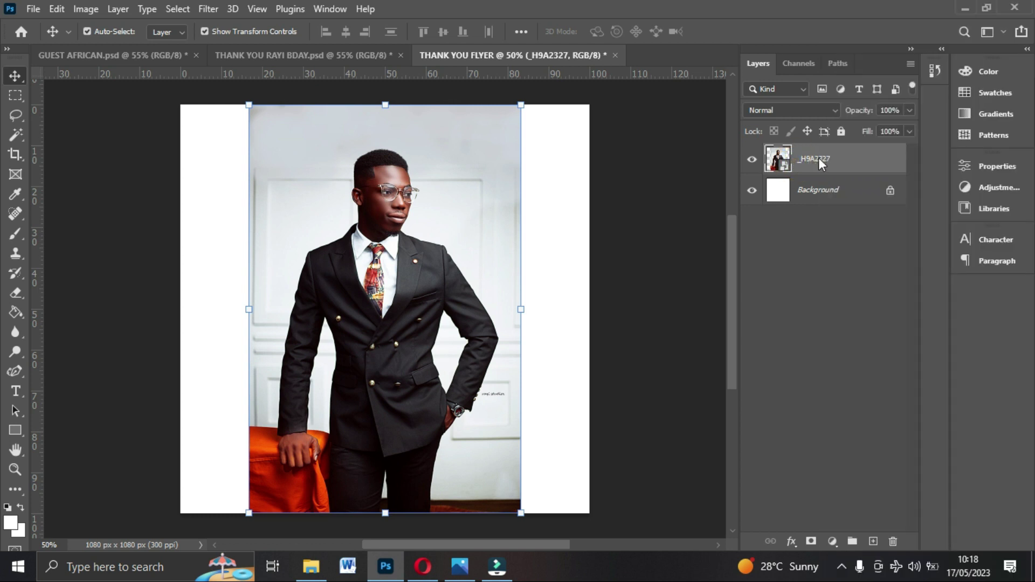
right_click(818, 157)
left_click(886, 295)
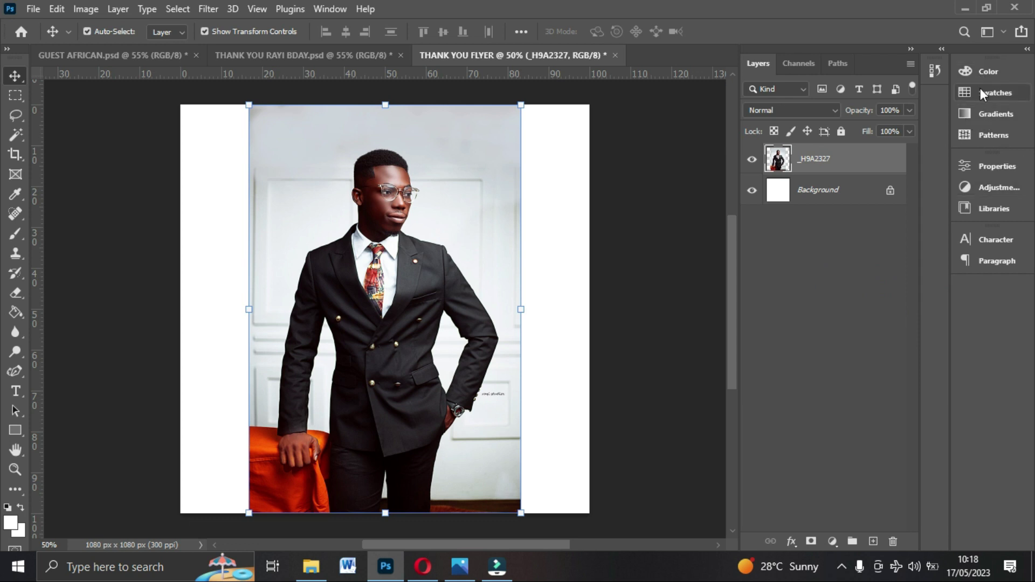
- Show the Properties panel and apply the Remove Background quick action to the portrait
left_click(998, 165)
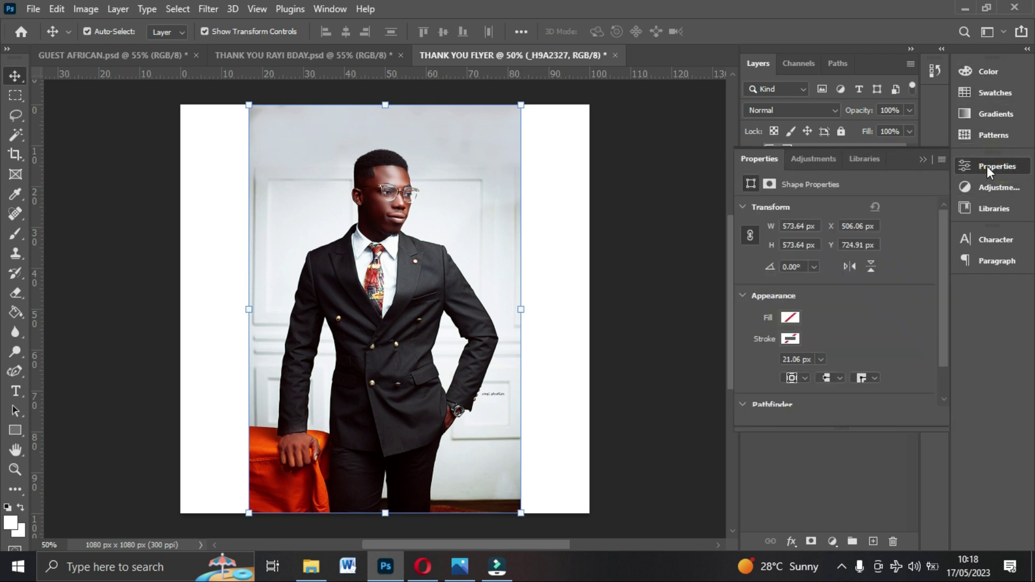
left_click(986, 166)
left_click(330, 8)
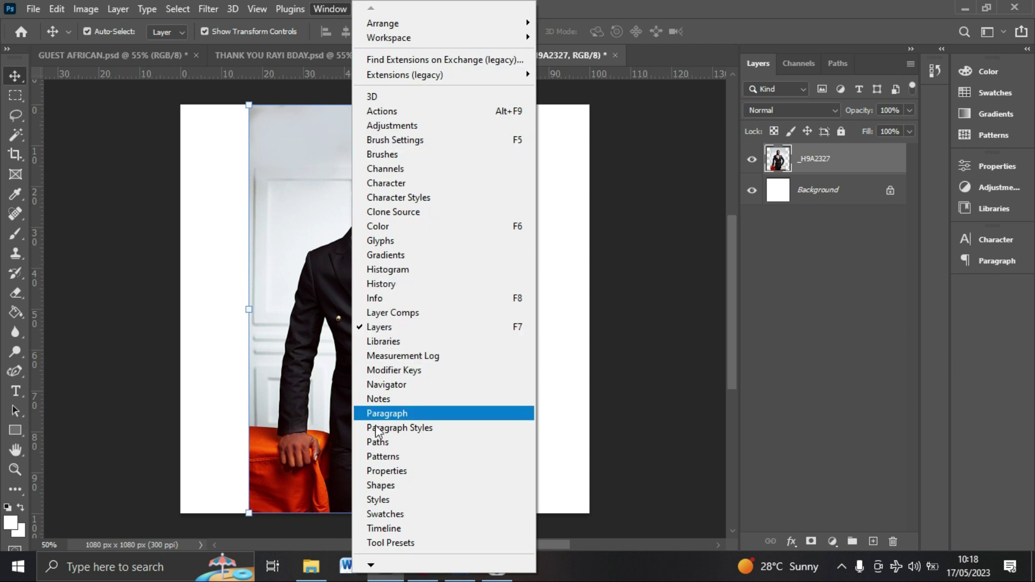
left_click(387, 471)
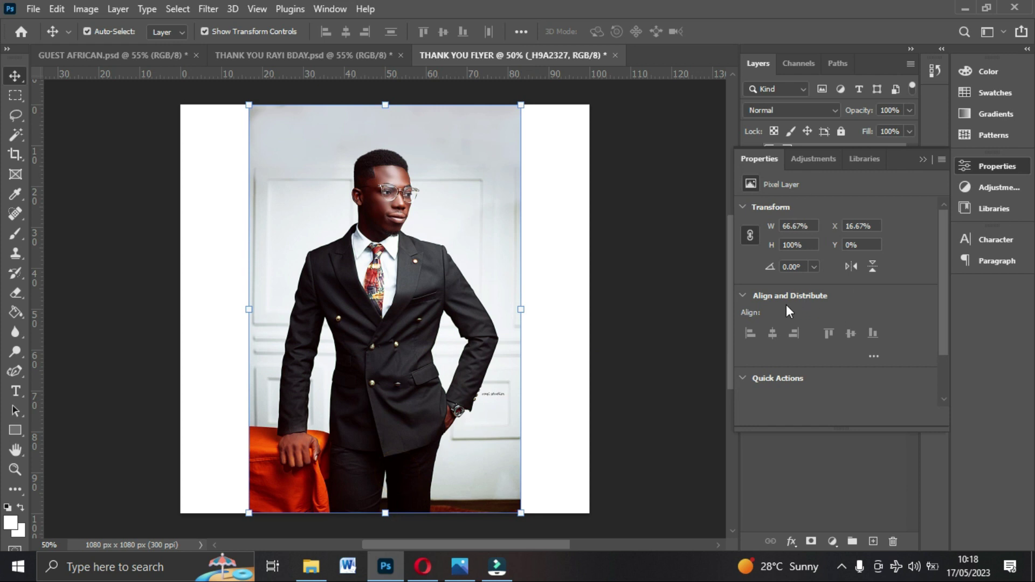
scroll(787, 306, "down", 2)
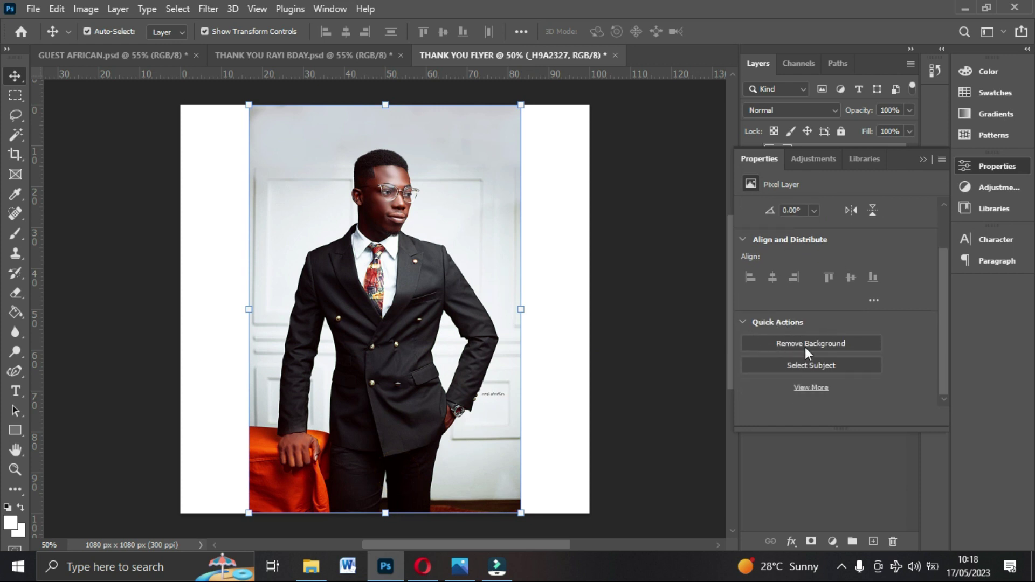
left_click(796, 342)
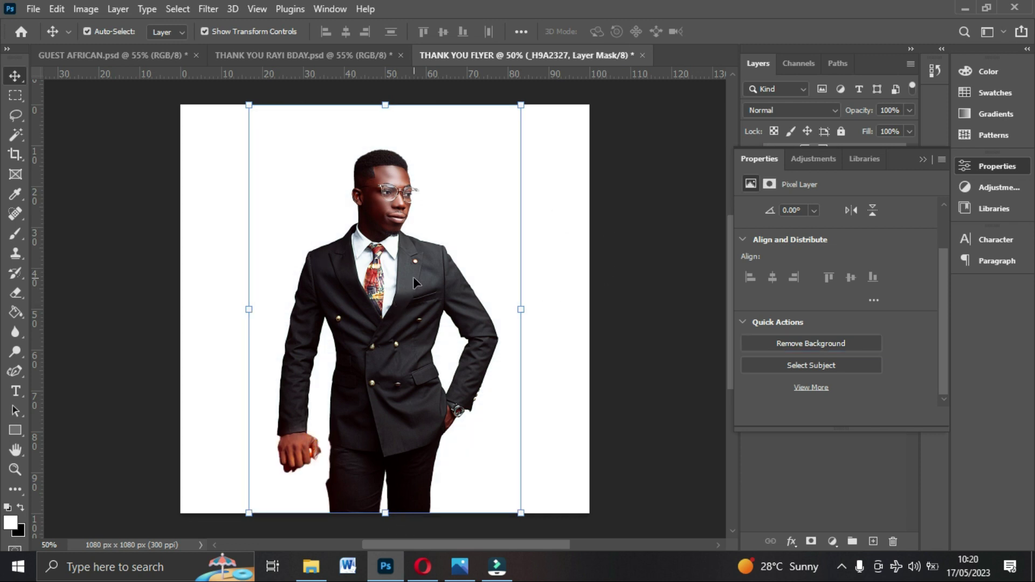
- Collapse the Properties panel and zoom out to see the whole cut-out portrait
left_click(923, 160)
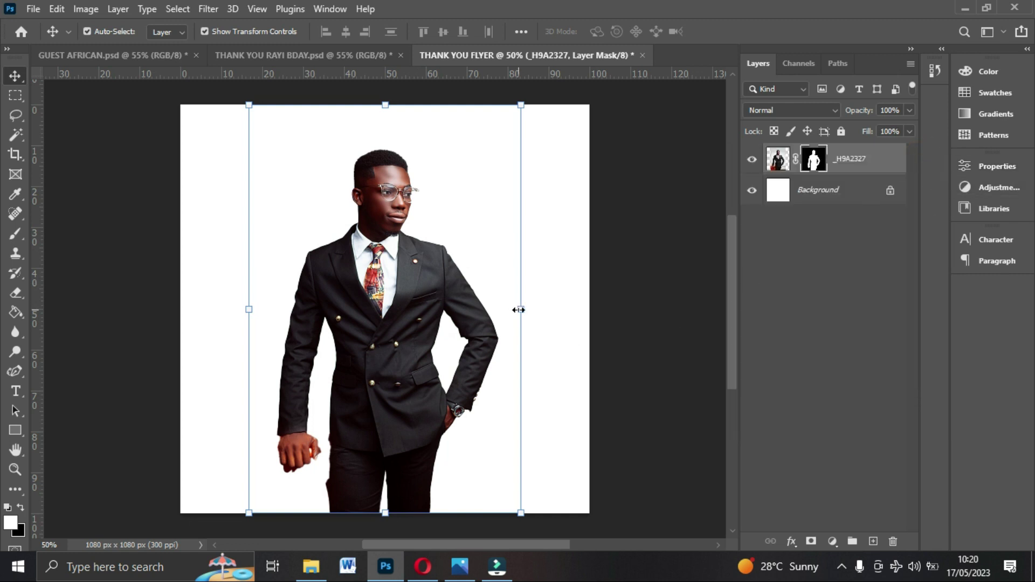
key("ctrl")
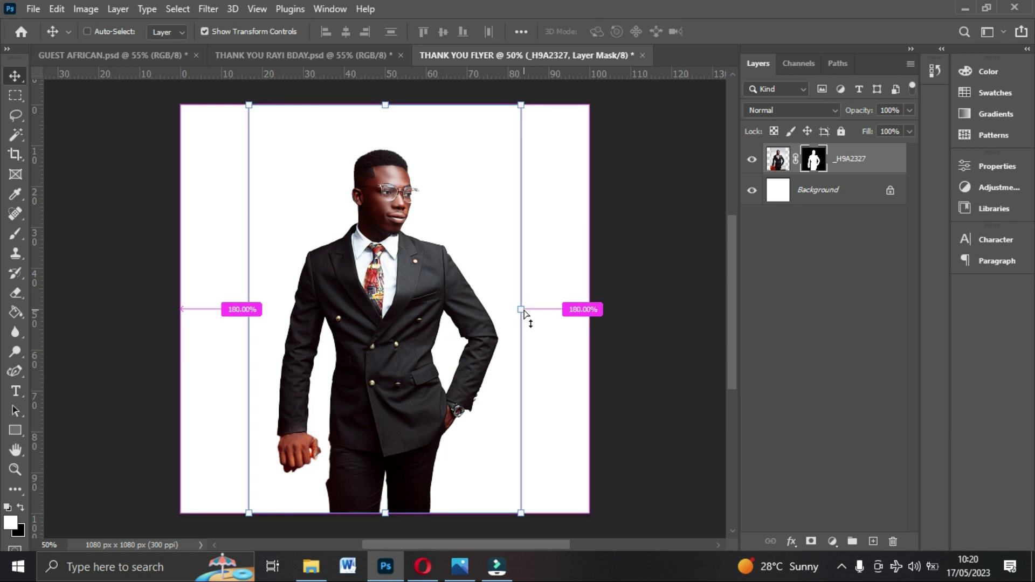
key("ctrl+minus")
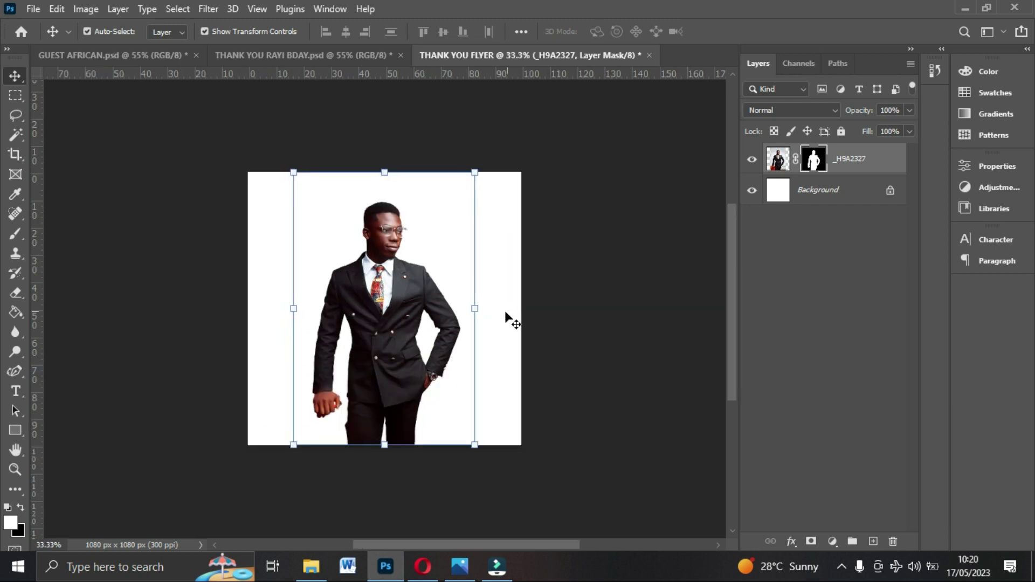
- Scale the portrait to about 166% and move it down to fill the lower frame
left_click(474, 309)
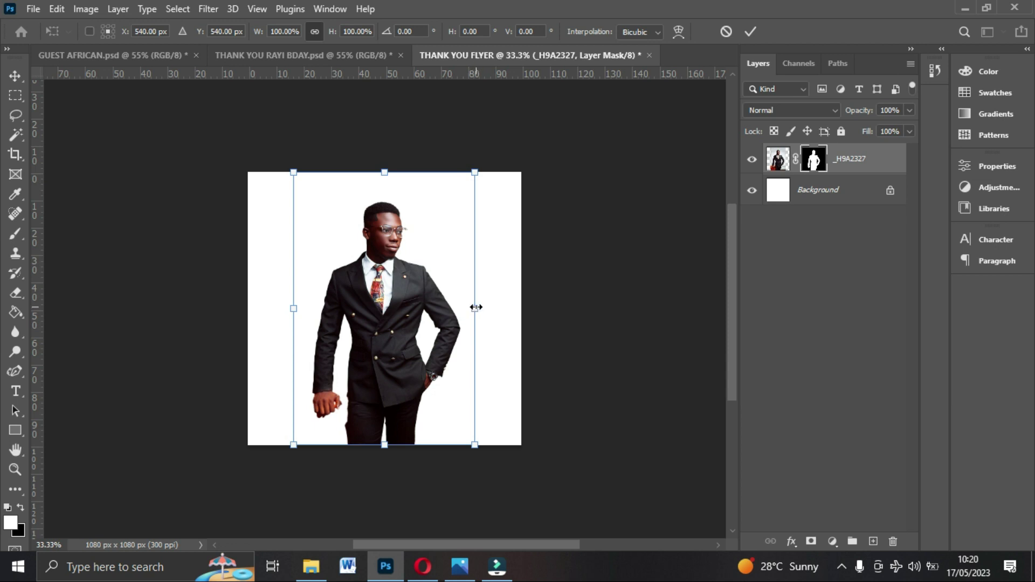
left_click_drag(474, 307, 531, 302)
left_click_drag(531, 300, 535, 302)
left_click_drag(396, 261, 396, 303)
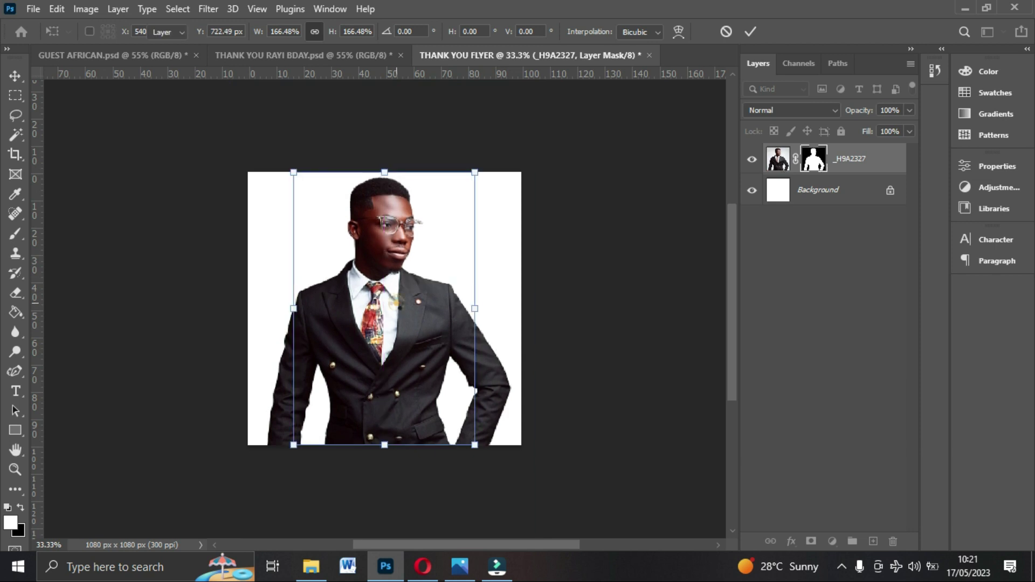
left_click(591, 281)
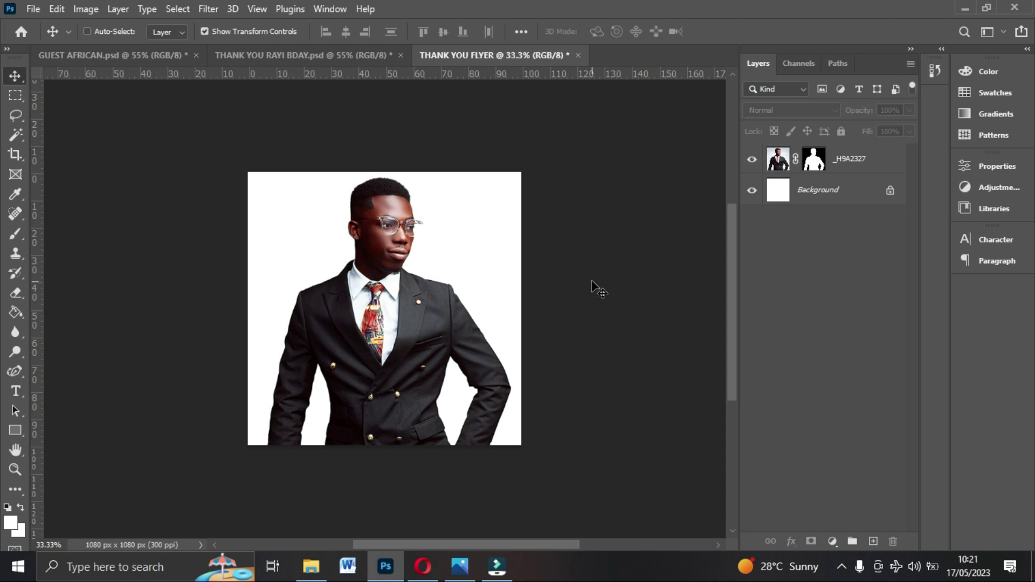
key("ctrl+0")
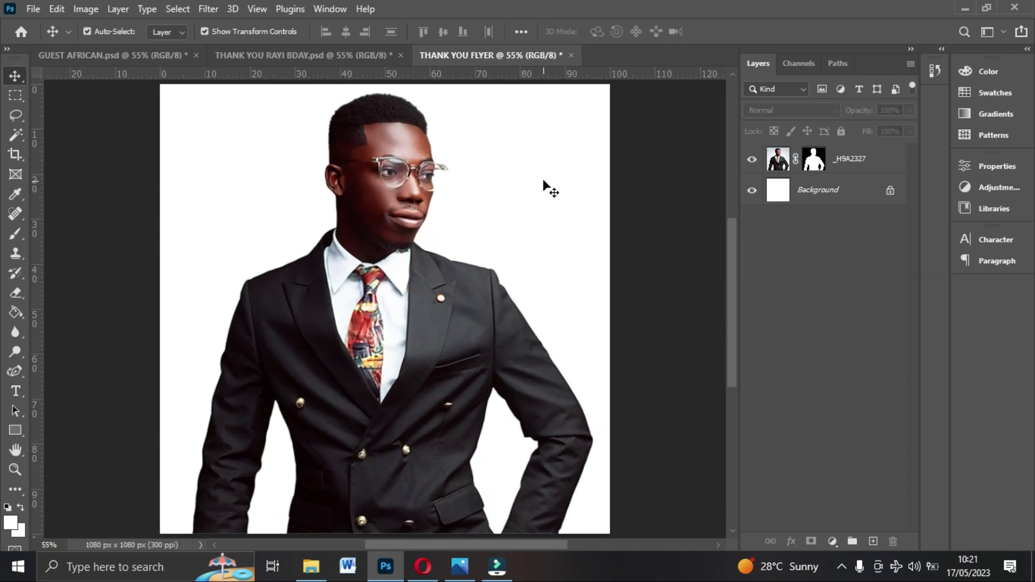
left_click(804, 192)
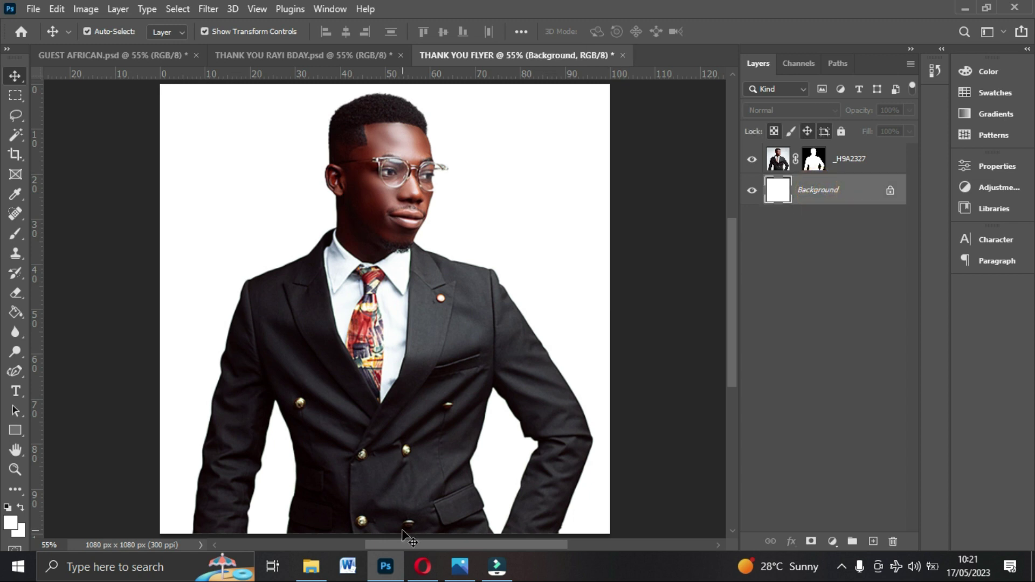
left_click(311, 566)
left_click_drag(282, 179, 484, 353)
- Shift the _H9A2305-Recovered portrait right, rasterize it and remove its background
left_click_drag(477, 351, 532, 265)
double_click(520, 232)
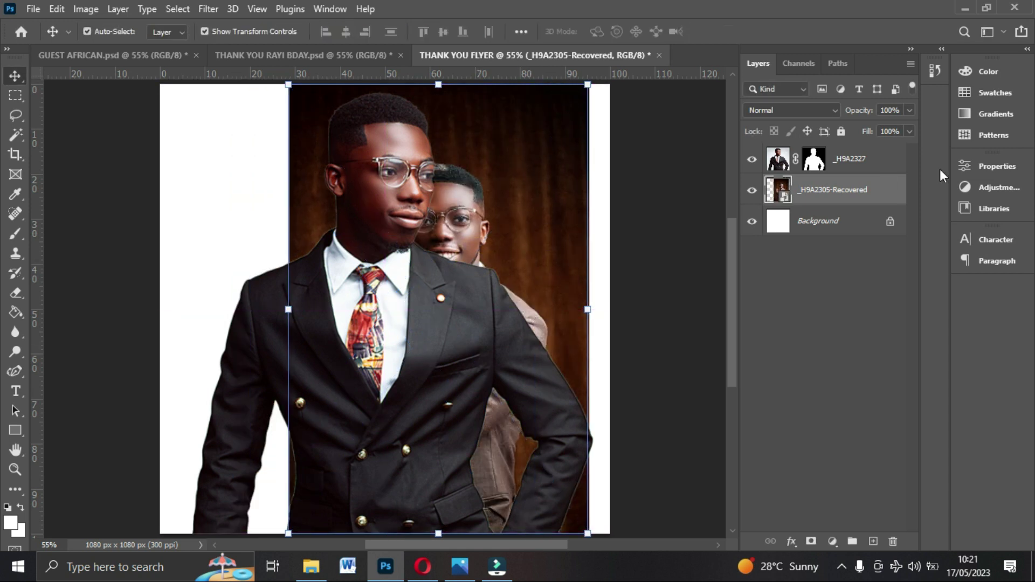
right_click(826, 200)
left_click(706, 295)
left_click(981, 160)
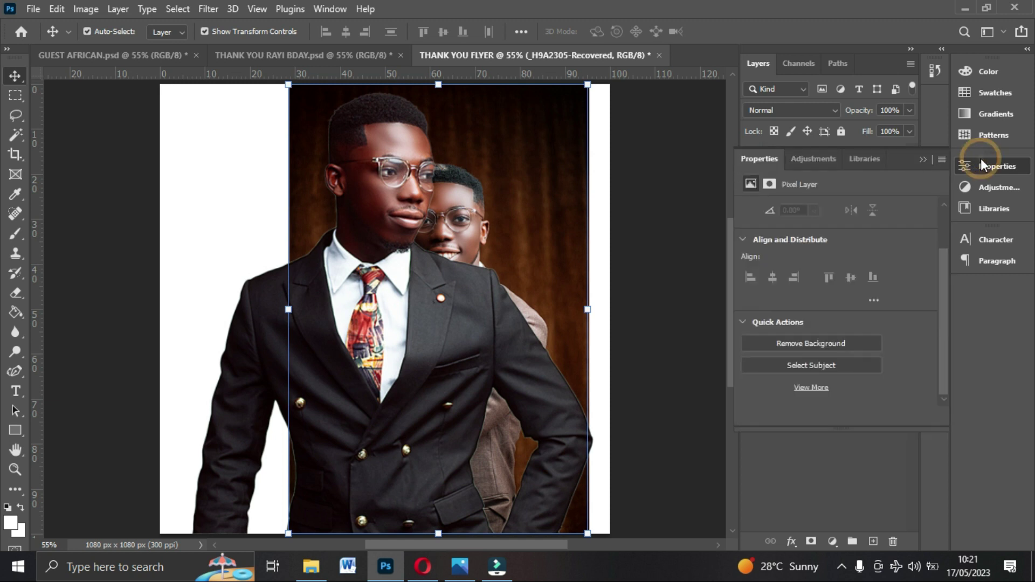
left_click(801, 344)
- View the finished THANK YOU RAYI.jpg reference flyer in Photos, then return to Photoshop
left_click(460, 566)
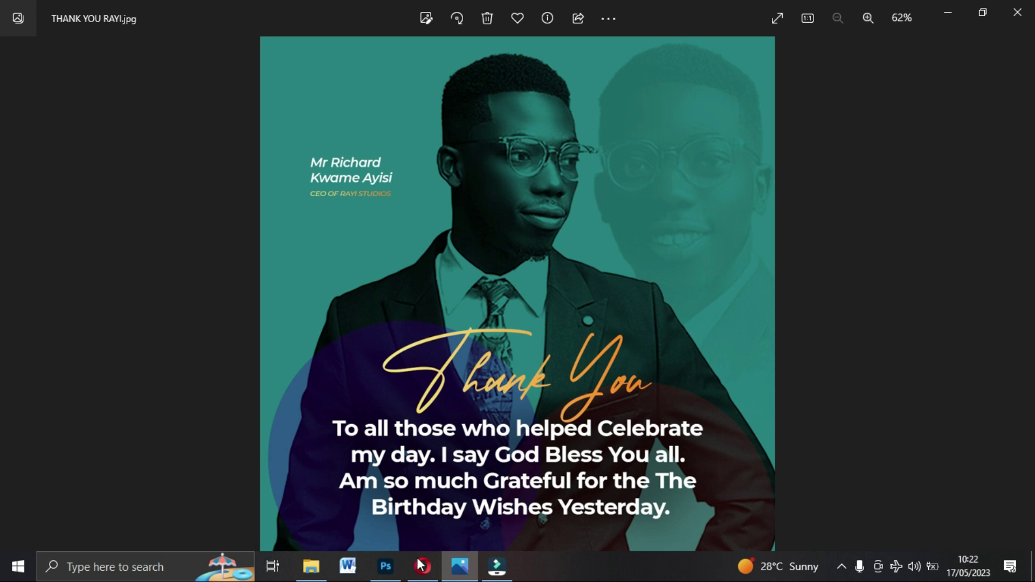
left_click(391, 566)
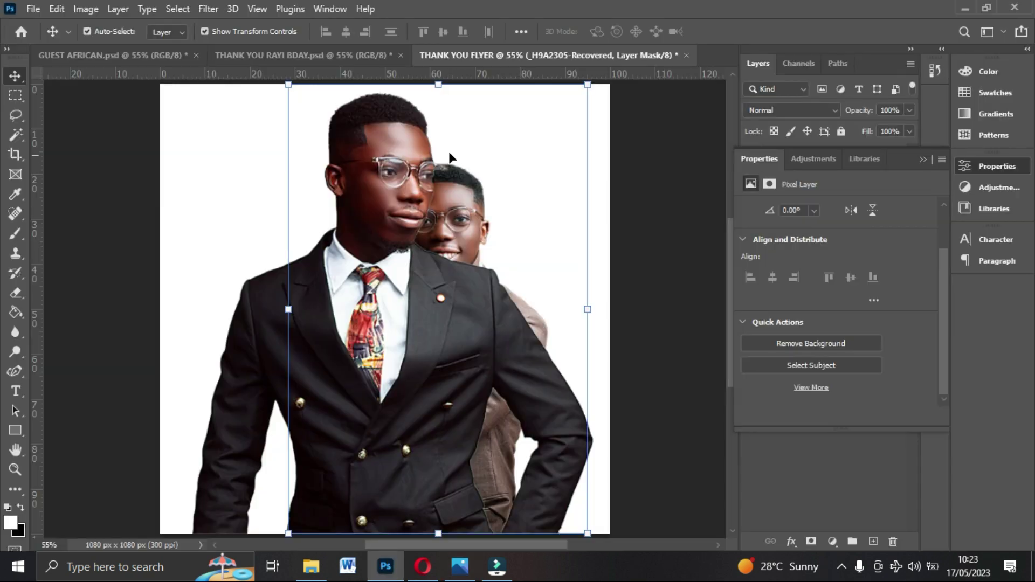
- Scale the _H9A2305-Recovered cutout to about 175% and place it right beside the front figure
left_click(925, 159)
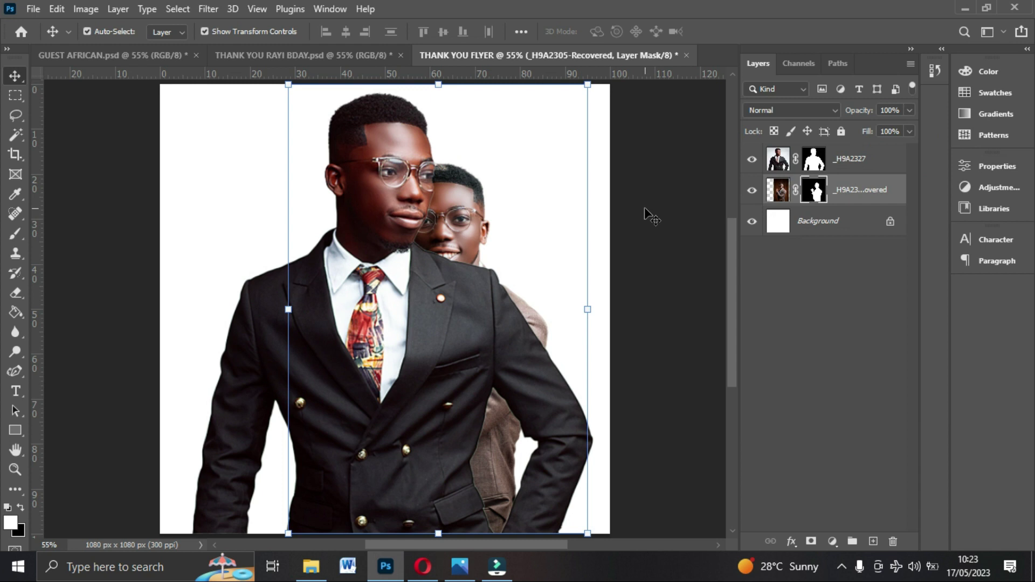
key("ctrl+minus")
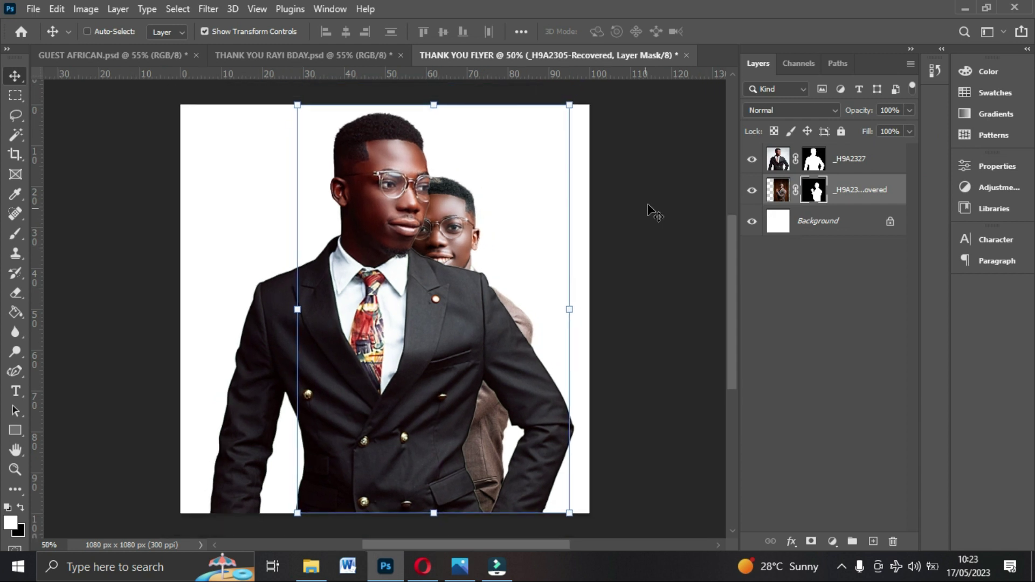
key("ctrl")
key("ctrl+minus")
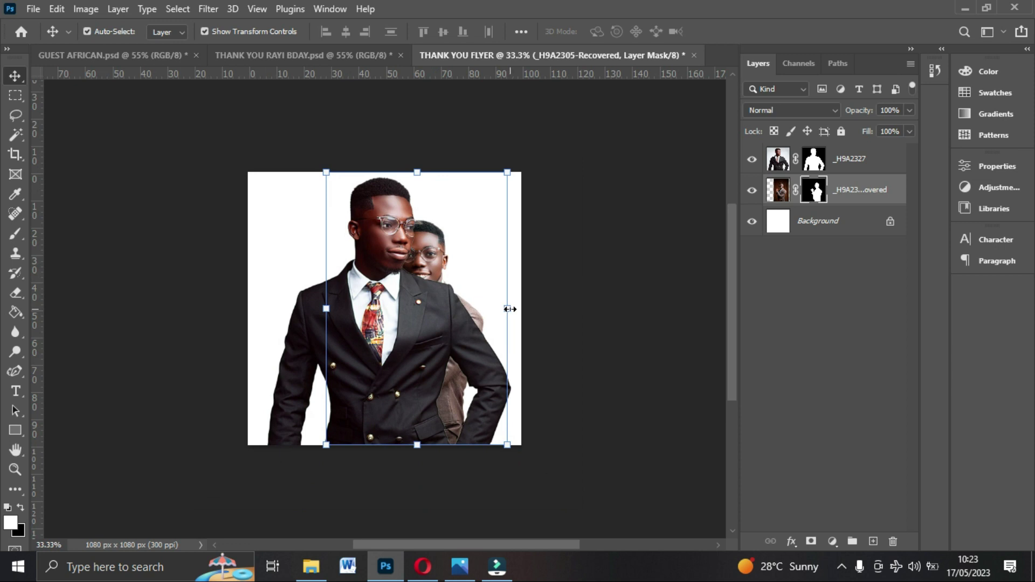
left_click_drag(507, 309, 591, 305)
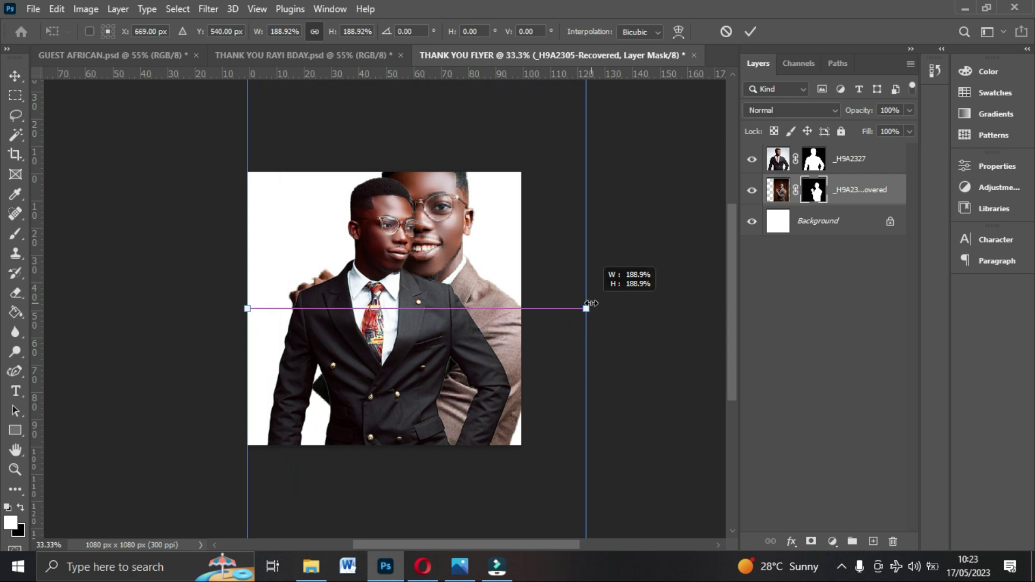
left_click_drag(464, 241, 494, 265)
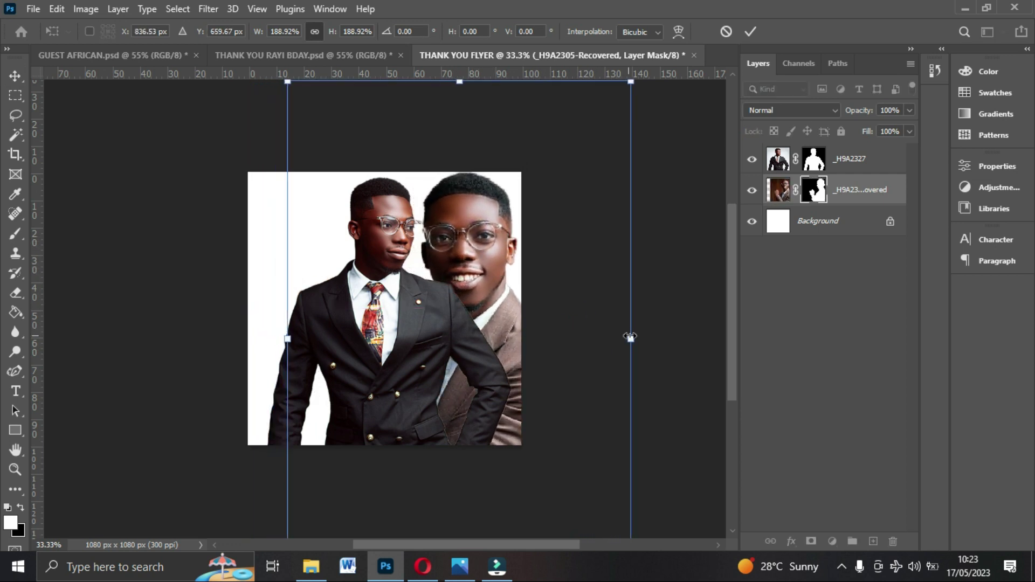
left_click_drag(630, 339, 618, 338)
left_click_drag(464, 278, 466, 258)
double_click(466, 258)
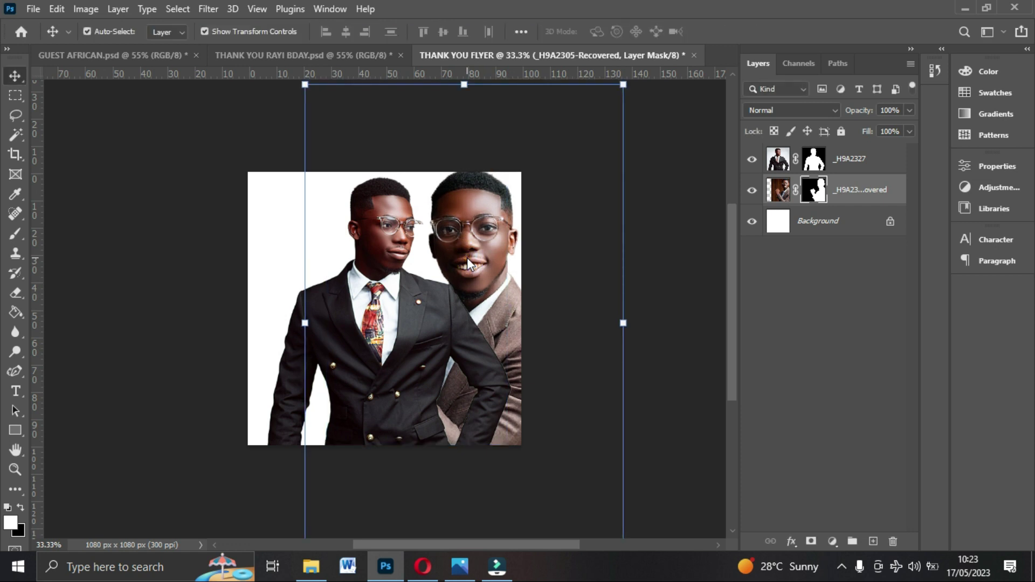
left_click(779, 191)
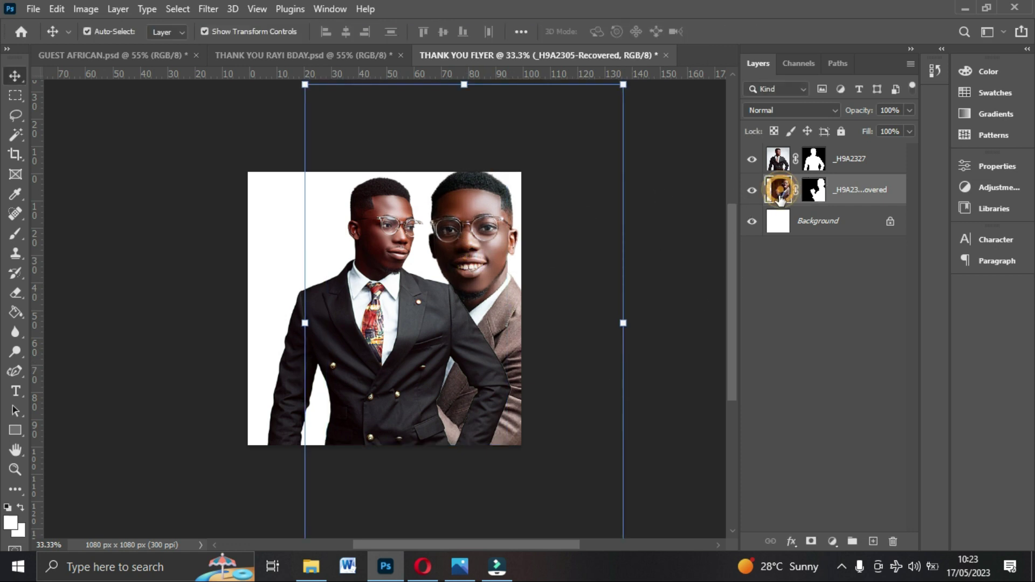
- Erase the lower part of the smiling man's brown suit so it fades into white
left_click(19, 290)
left_click(83, 291)
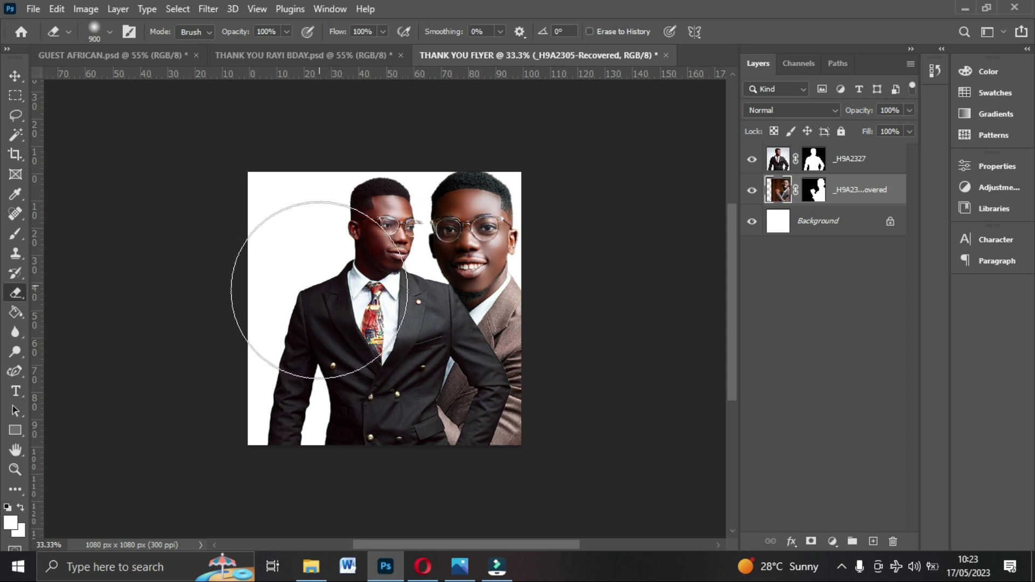
mouse_move(443, 456)
left_mouse_down()
mouse_move(456, 447)
mouse_move(523, 479)
left_mouse_up()
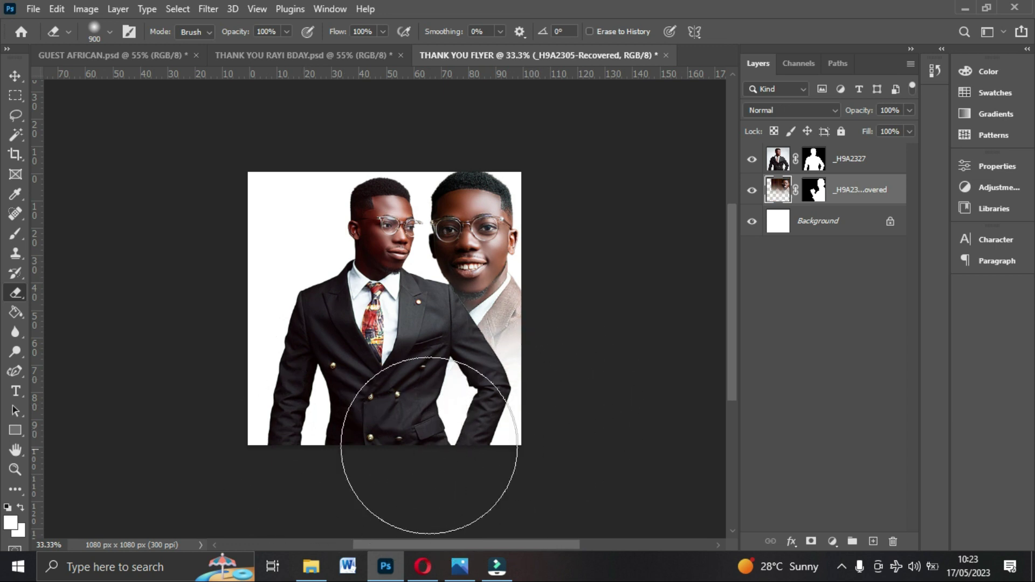
left_click(14, 76)
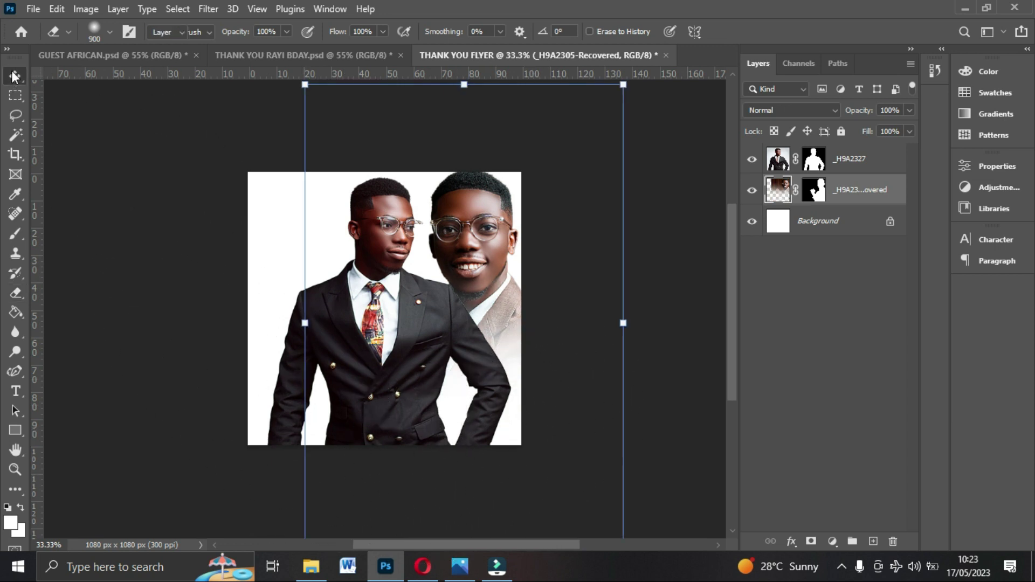
left_click(671, 244)
key("ctrl+0")
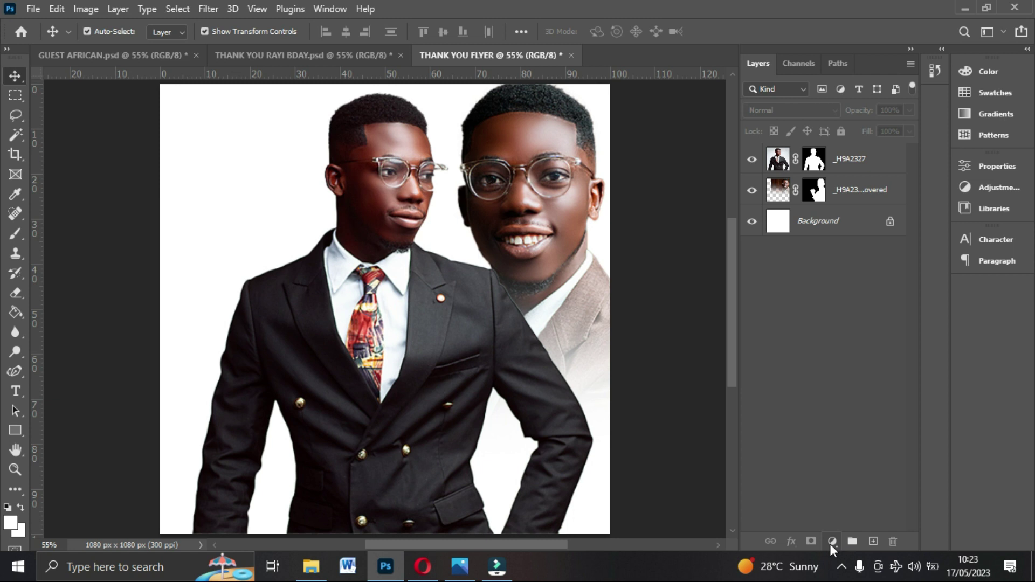
left_click(832, 541)
left_click(839, 280)
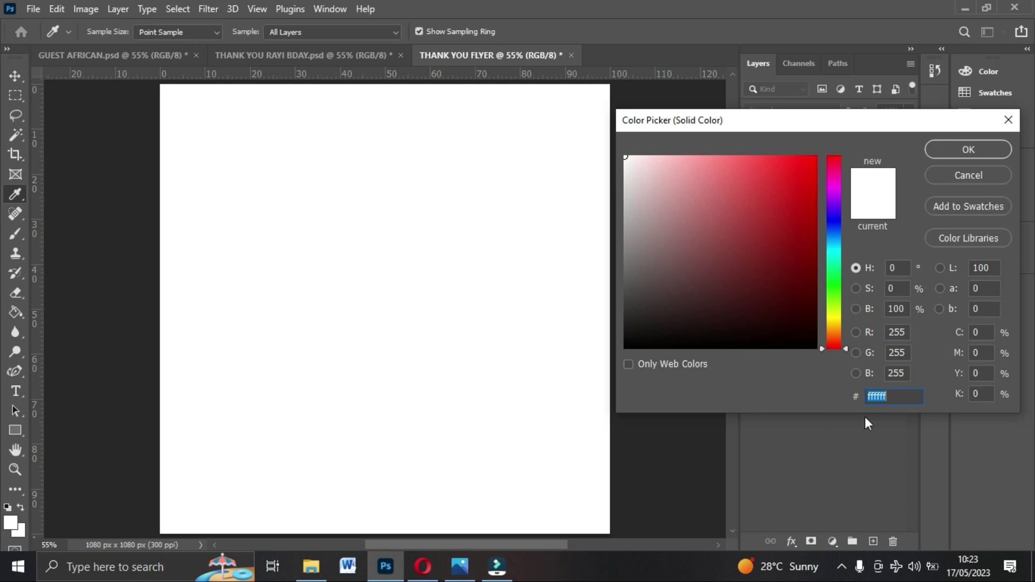
double_click(908, 396)
mouse_move(743, 122)
left_mouse_down()
mouse_move(774, 118)
mouse_move(760, 117)
left_mouse_up()
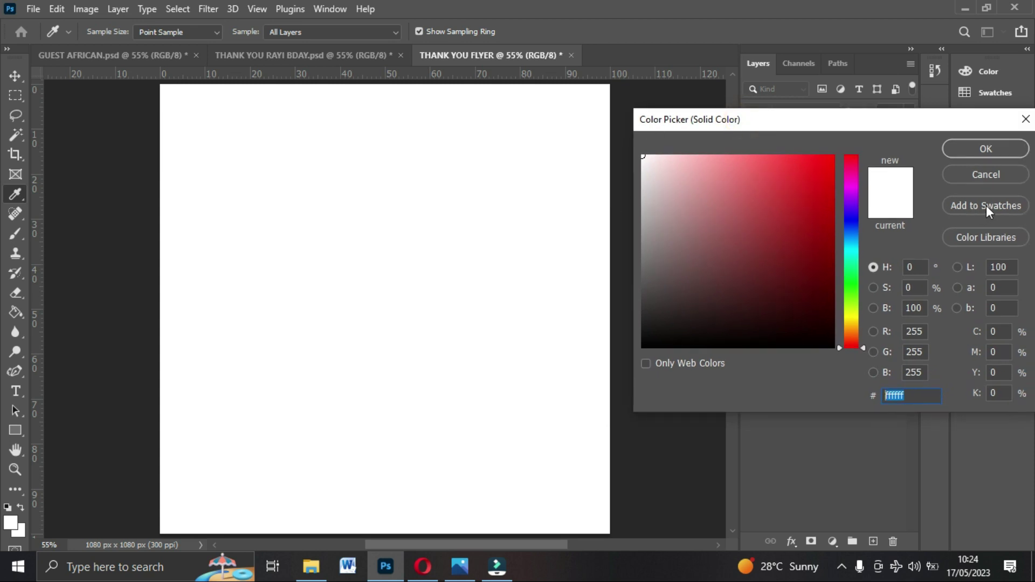
left_click(986, 174)
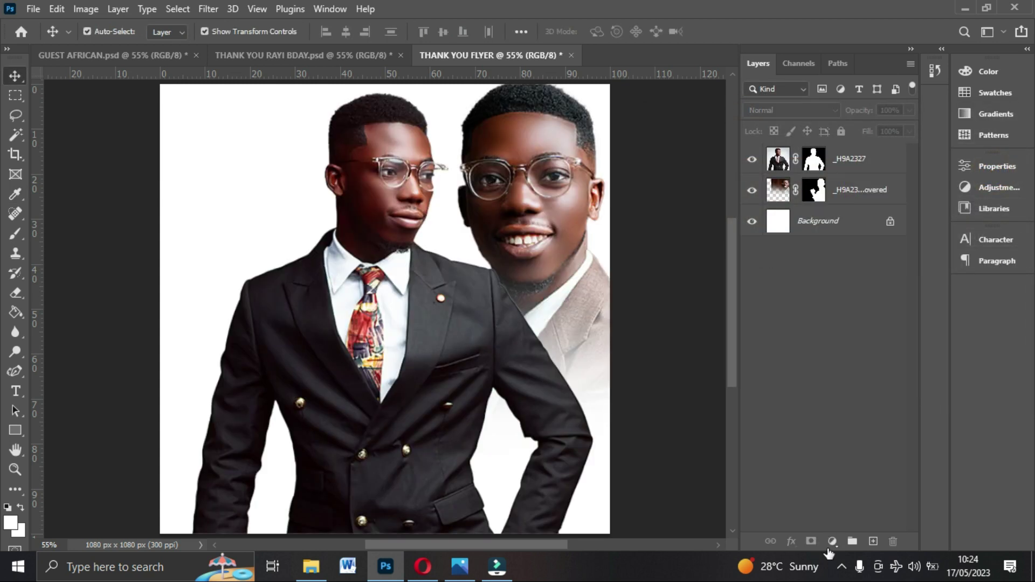
- Add a Solid Color fill layer in dark teal #004544 above the portraits
left_click(833, 541)
left_click(835, 543)
left_click(833, 542)
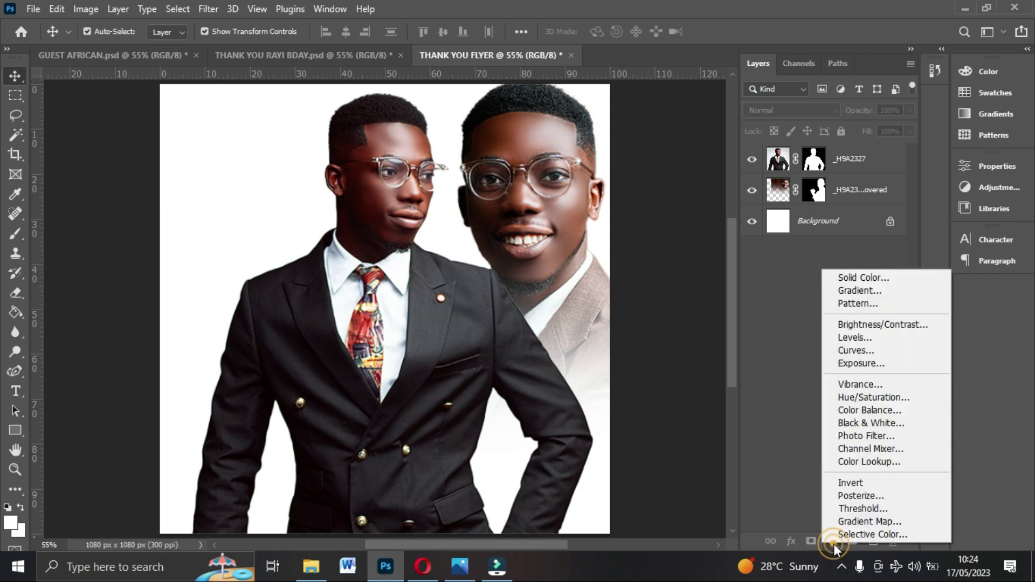
left_click(833, 542)
left_click(833, 542)
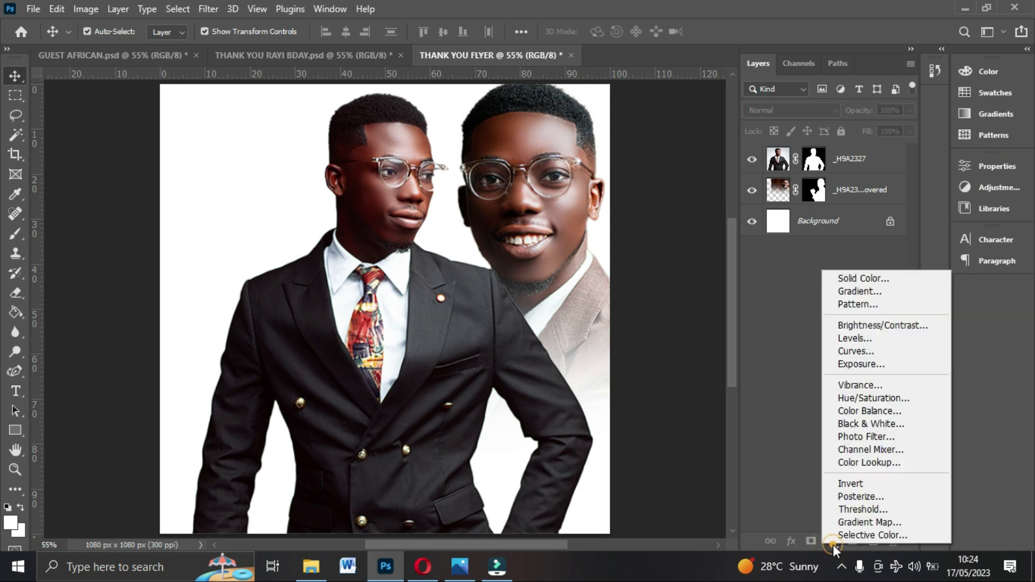
left_click(861, 278)
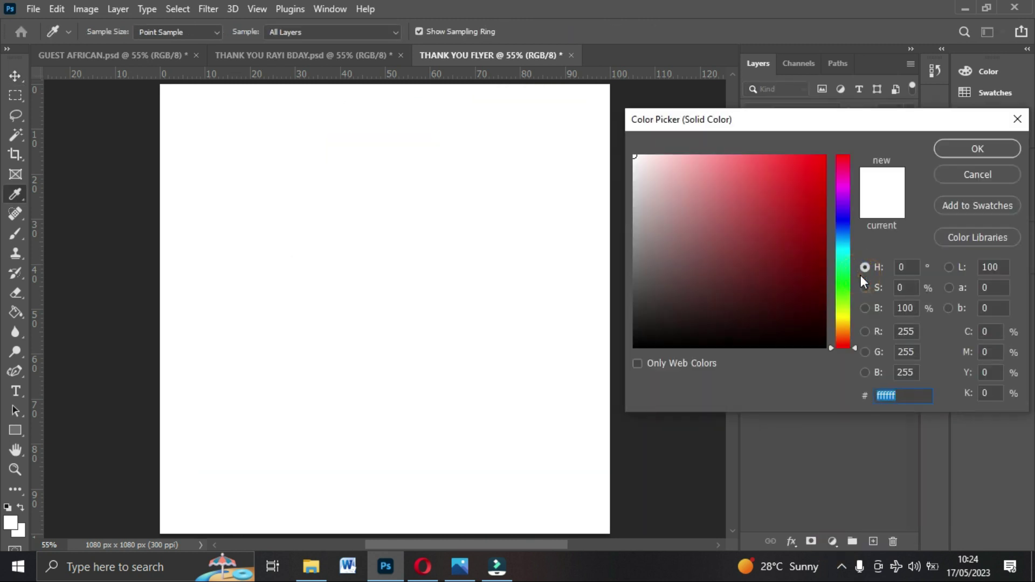
type("00")
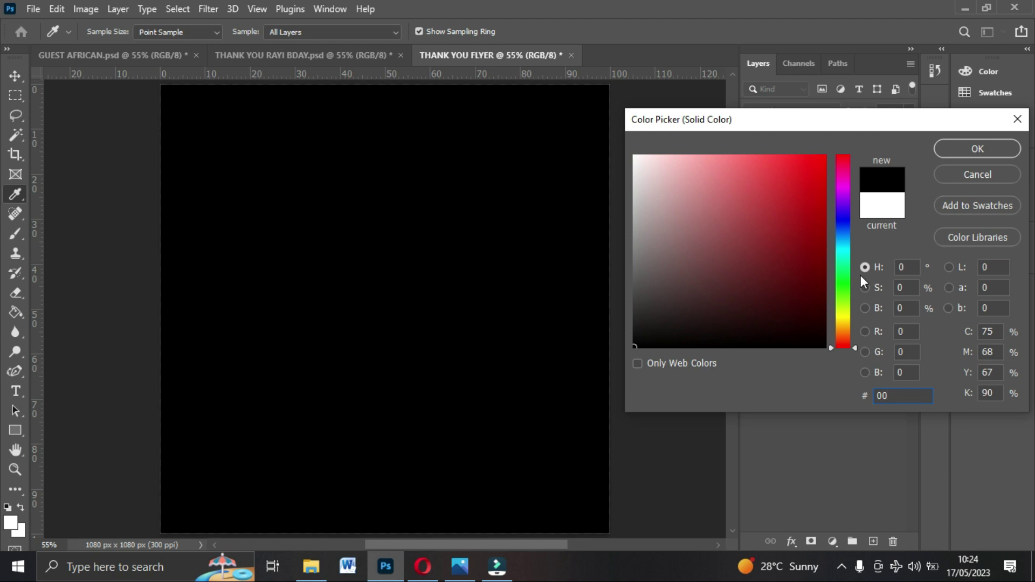
type("4544")
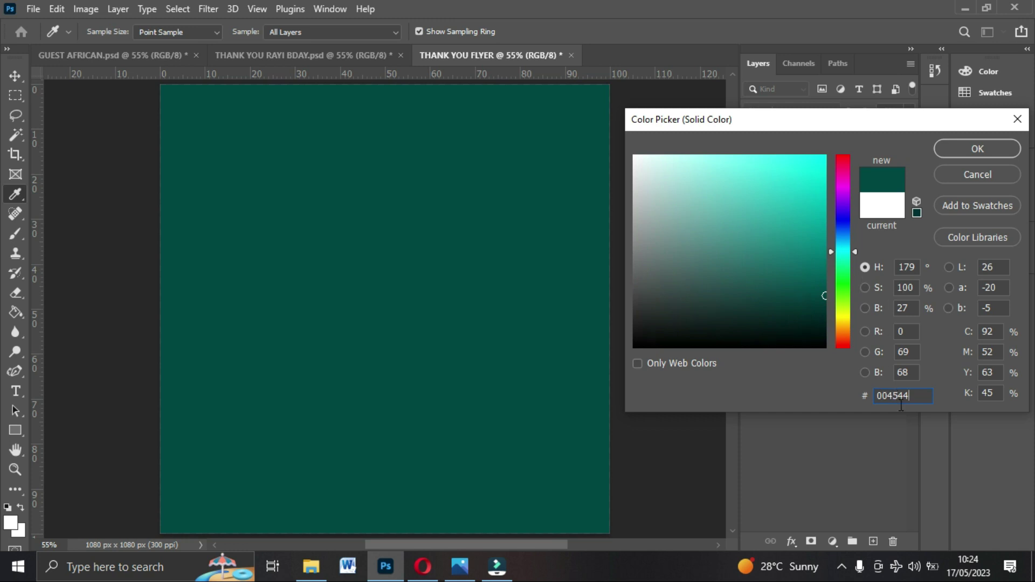
left_click(967, 145)
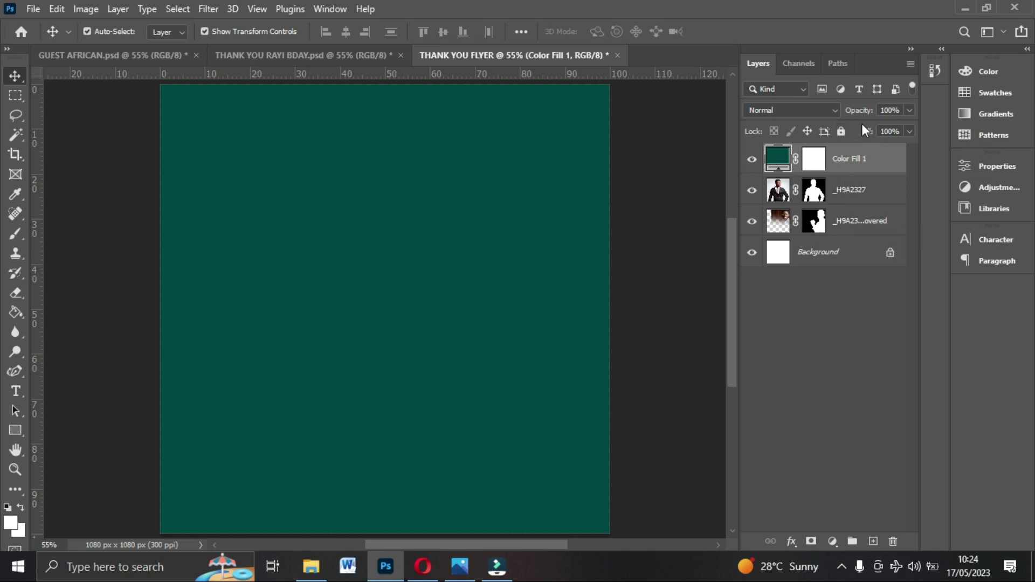
- Lower the teal fill layer's opacity to 70%, then bring up the THANK YOU RAYI BDAY.psd reference flyer
left_click(909, 110)
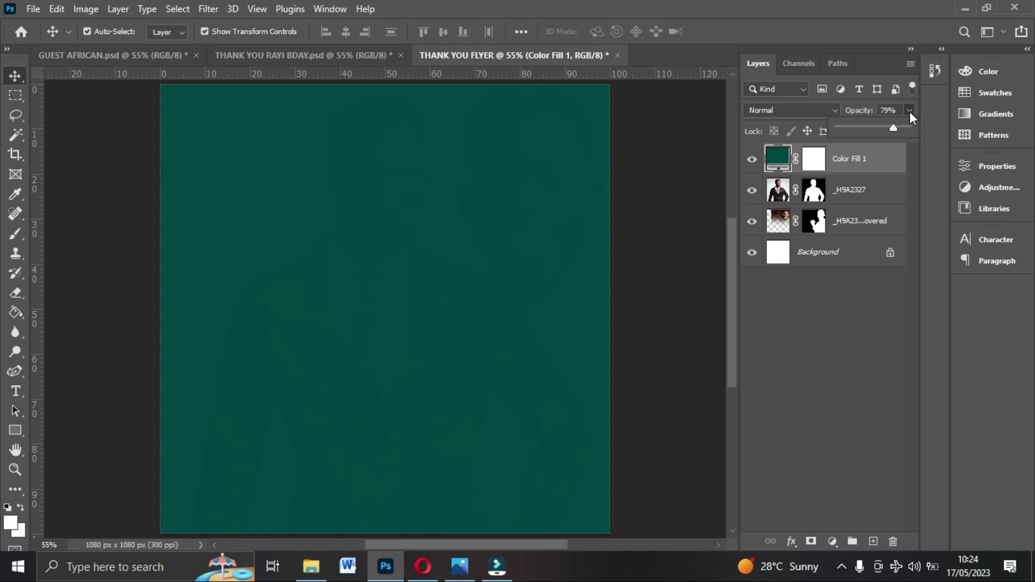
key("Down")
key("Down")
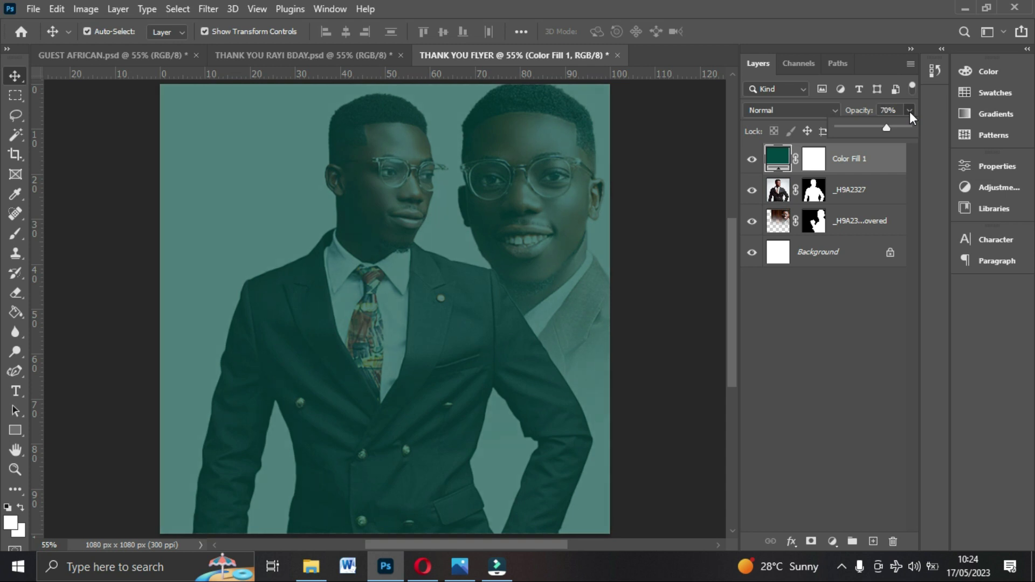
left_click(315, 58)
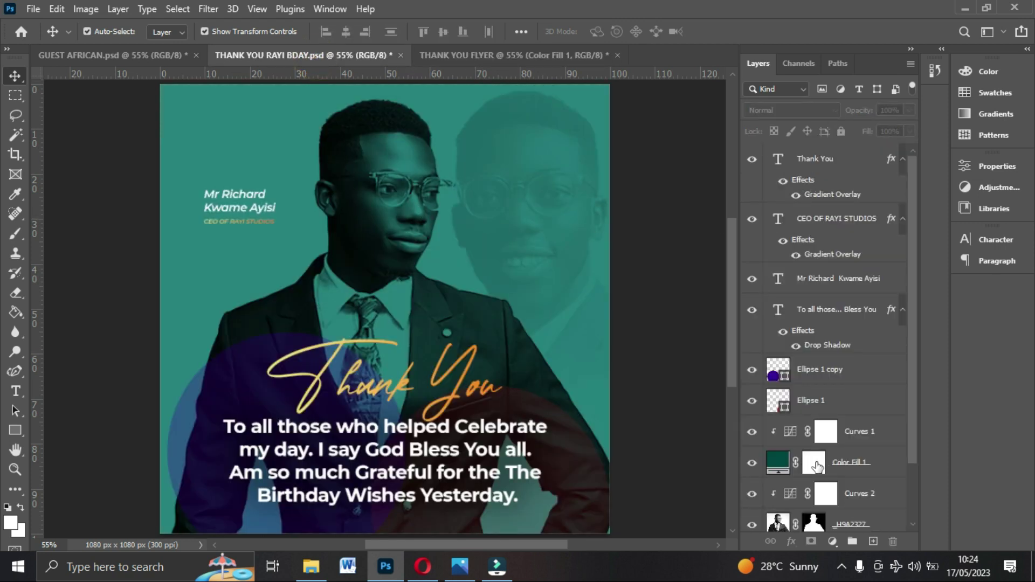
- Select the reference flyer's Color Fill 1 layer, which uses Multiply blending at 85% opacity
left_click(777, 462)
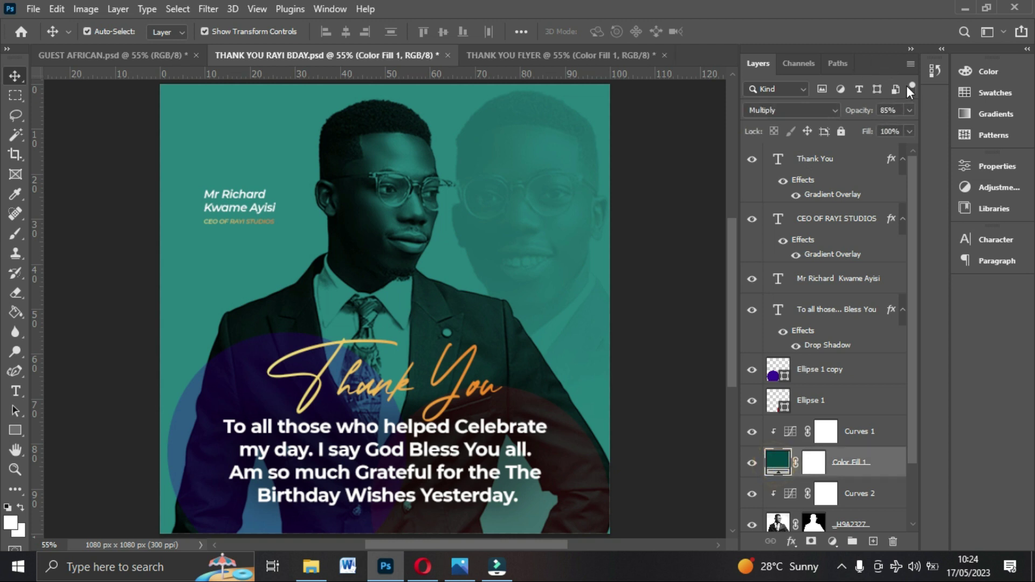
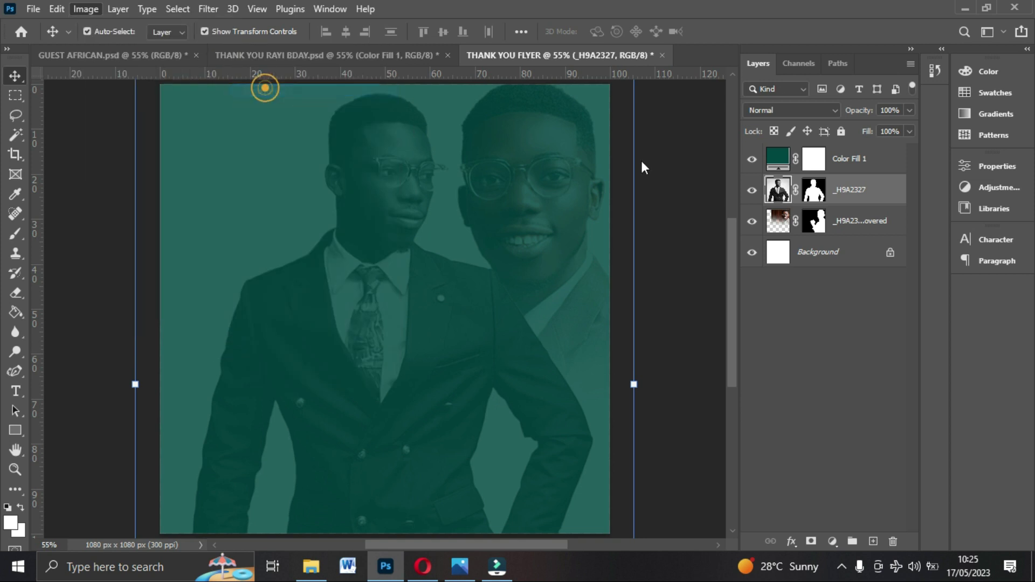
- Brighten the _H9A2327 portrait with an Exposure adjustment of +0.50
left_click_drag(496, 109, 830, 161)
mouse_move(803, 237)
left_mouse_down()
mouse_move(823, 237)
mouse_move(811, 242)
left_mouse_up()
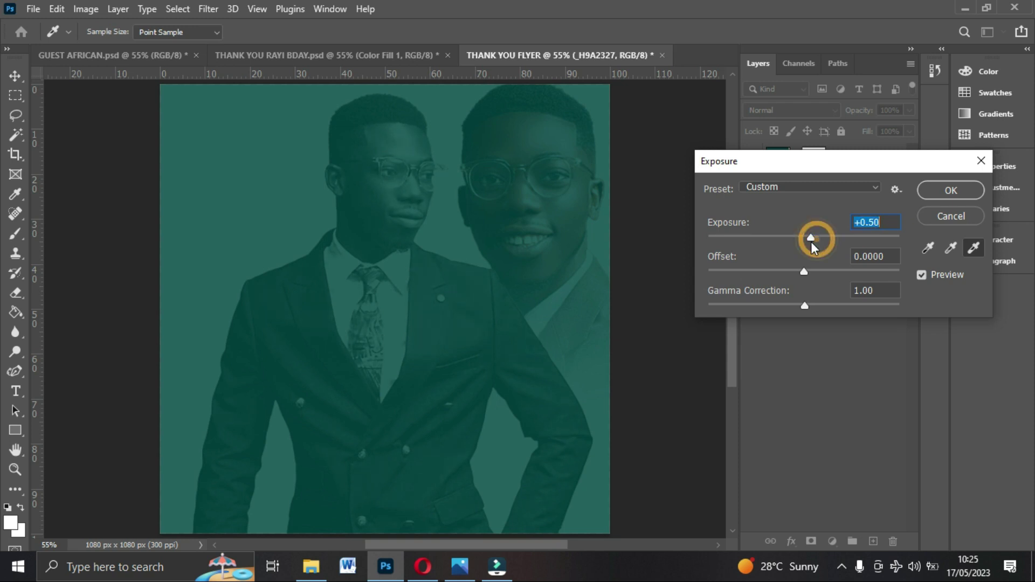
left_click(944, 187)
key("v")
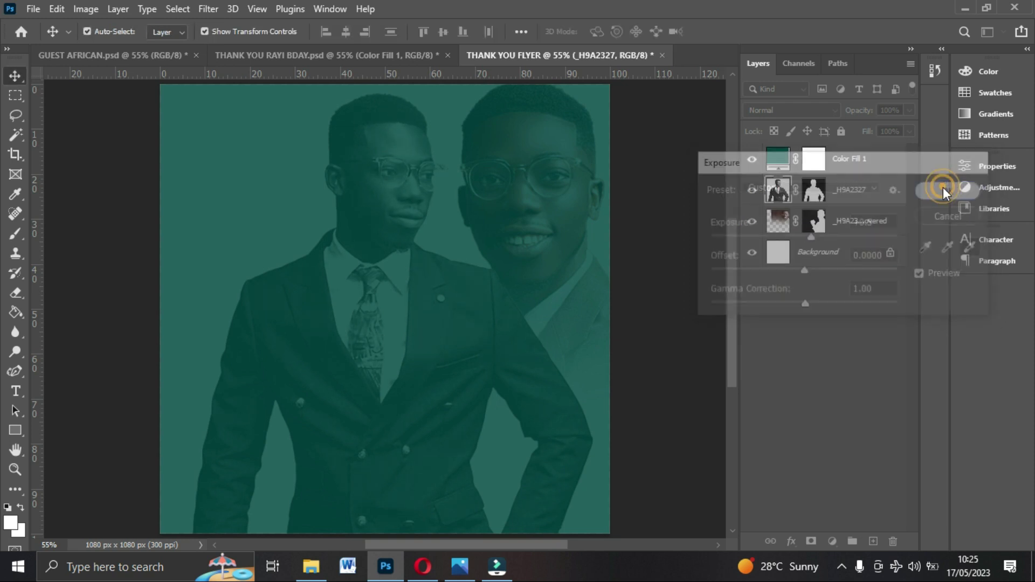
- Keep the teal Color Fill 1 layer at 85% opacity and view the birthday flyer for reference
left_click(772, 163)
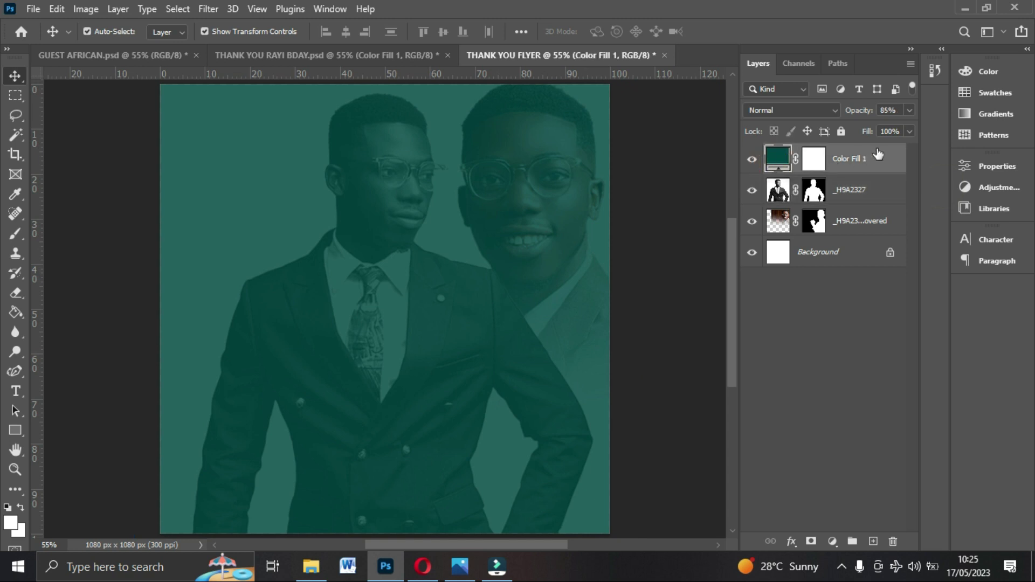
left_click(912, 110)
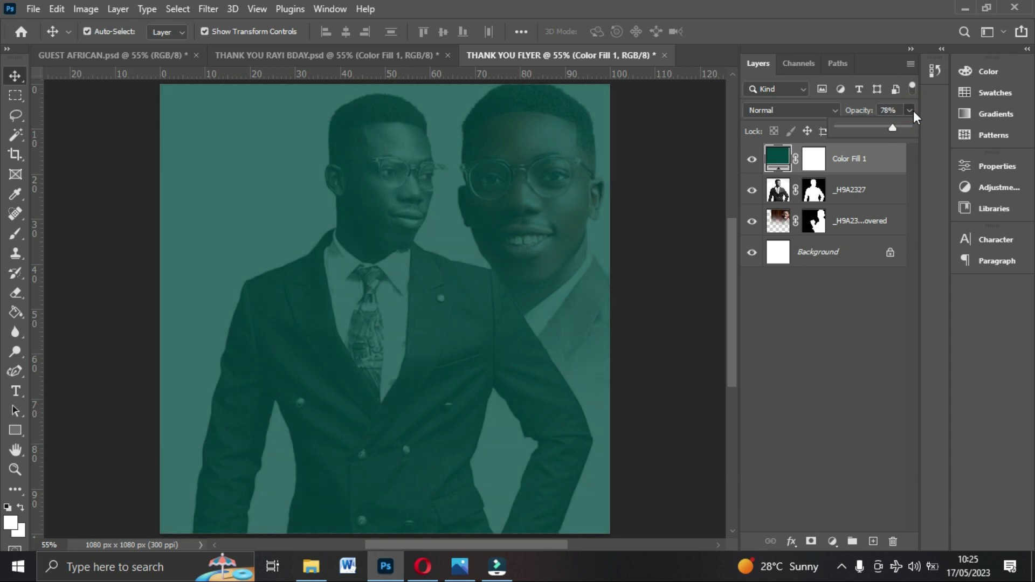
mouse_move(891, 135)
left_mouse_down()
mouse_move(905, 128)
mouse_move(892, 132)
left_mouse_up()
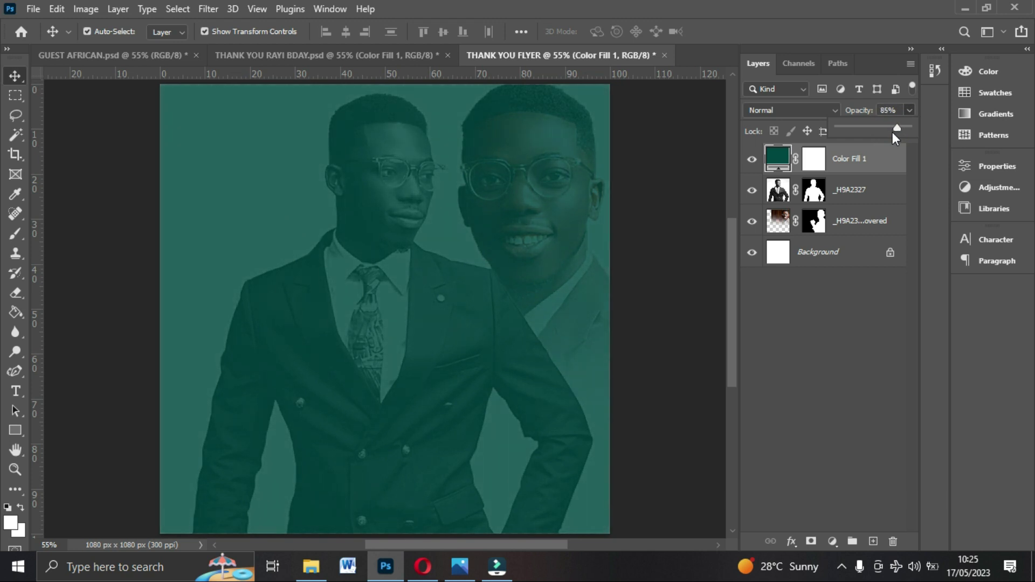
left_click(331, 57)
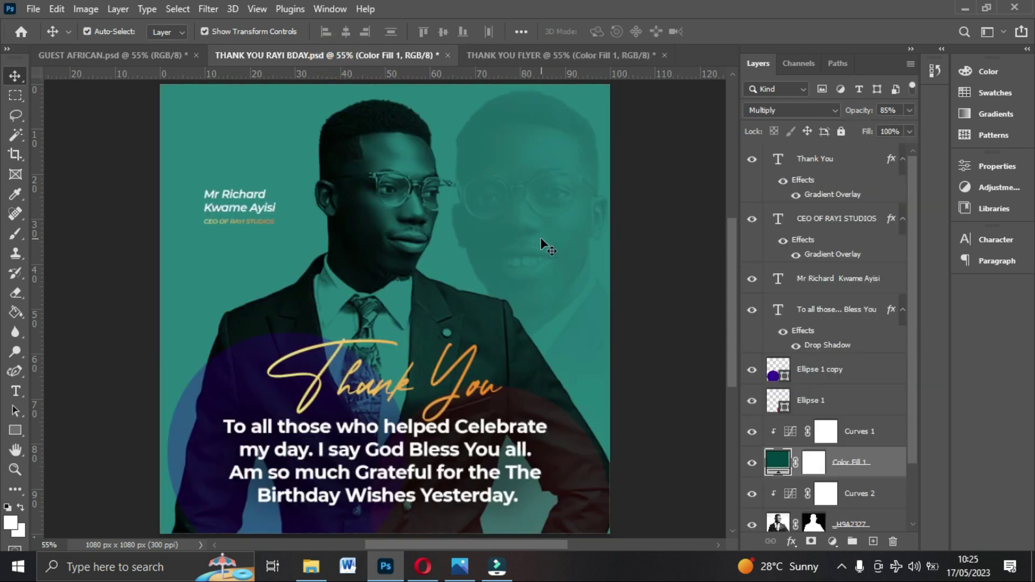
scroll(836, 455, "down", 1)
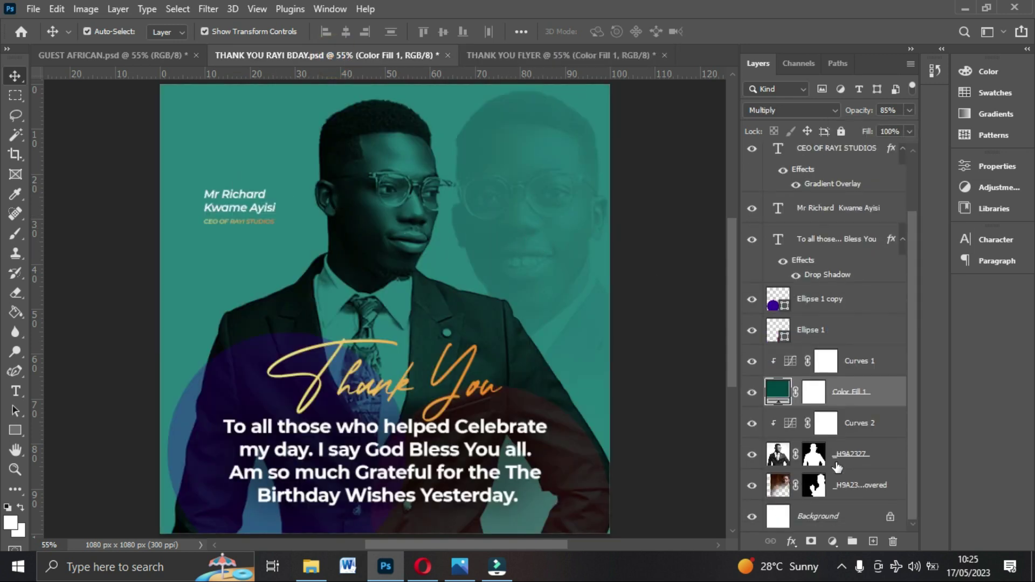
left_click(530, 57)
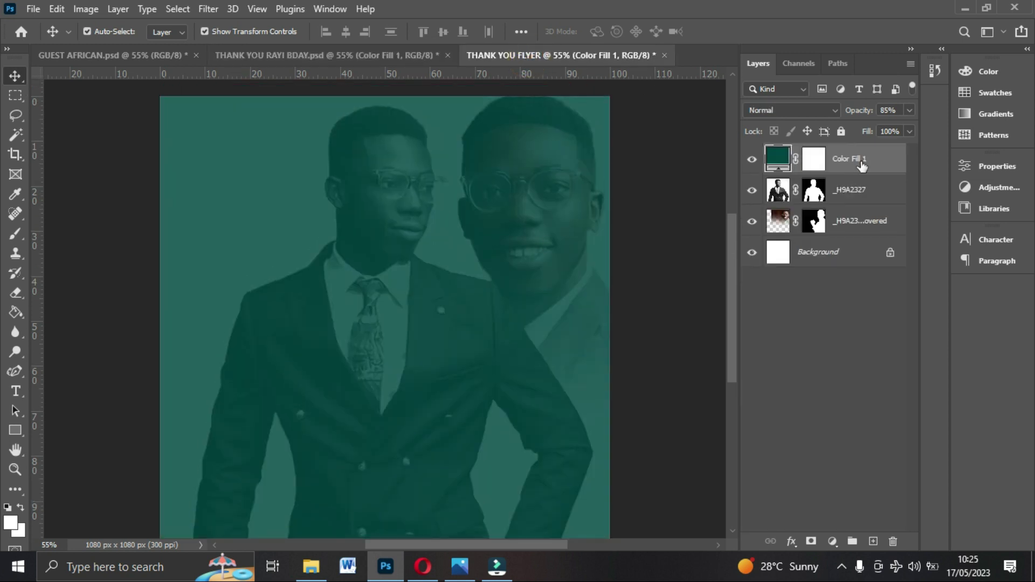
scroll(435, 174, "down", 1)
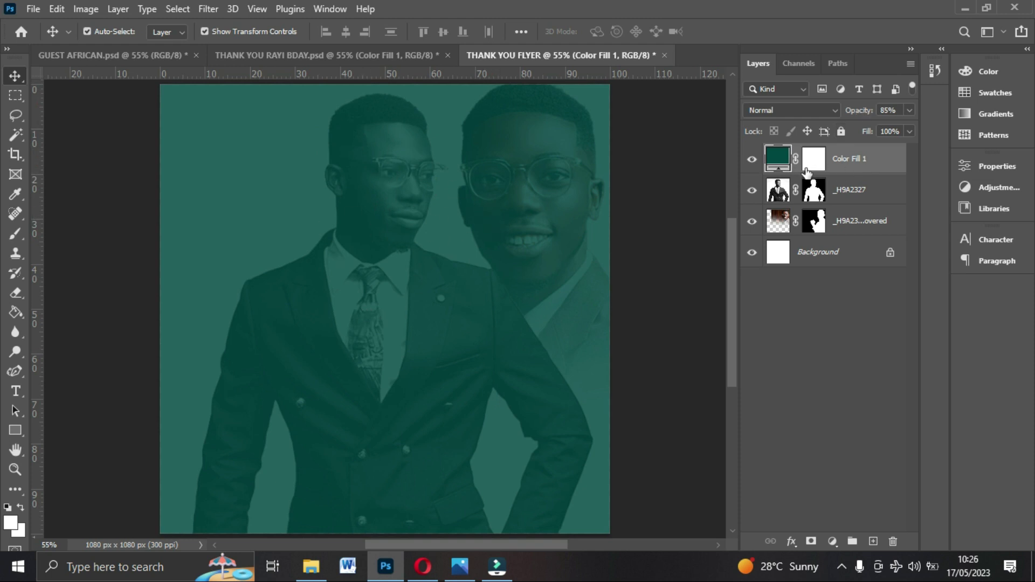
- Add a Curves adjustment layer above the teal fill
left_click(834, 541)
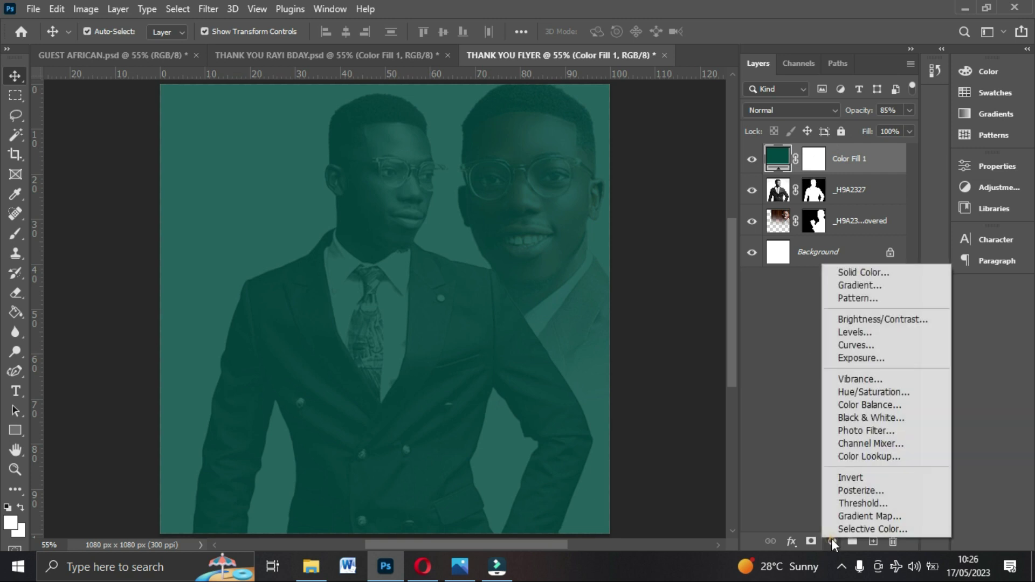
left_click(835, 541)
left_click(828, 540)
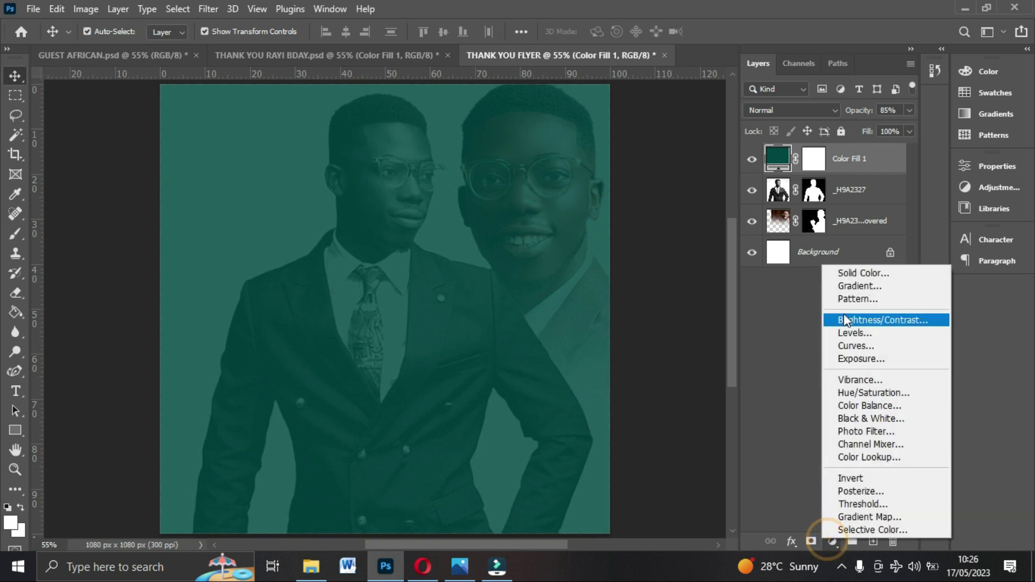
left_click(860, 344)
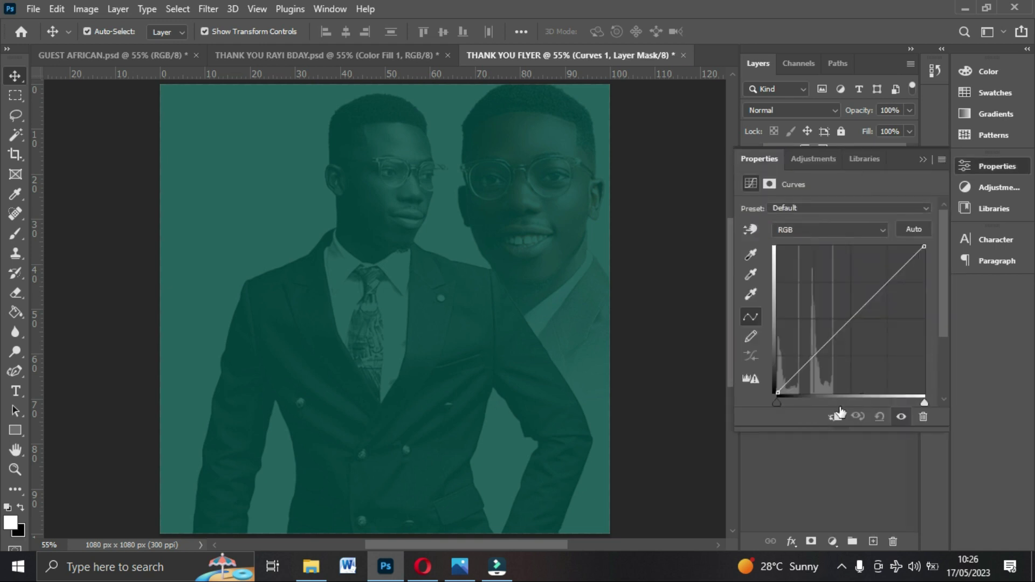
left_click(834, 423)
left_click_drag(895, 159, 420, 215)
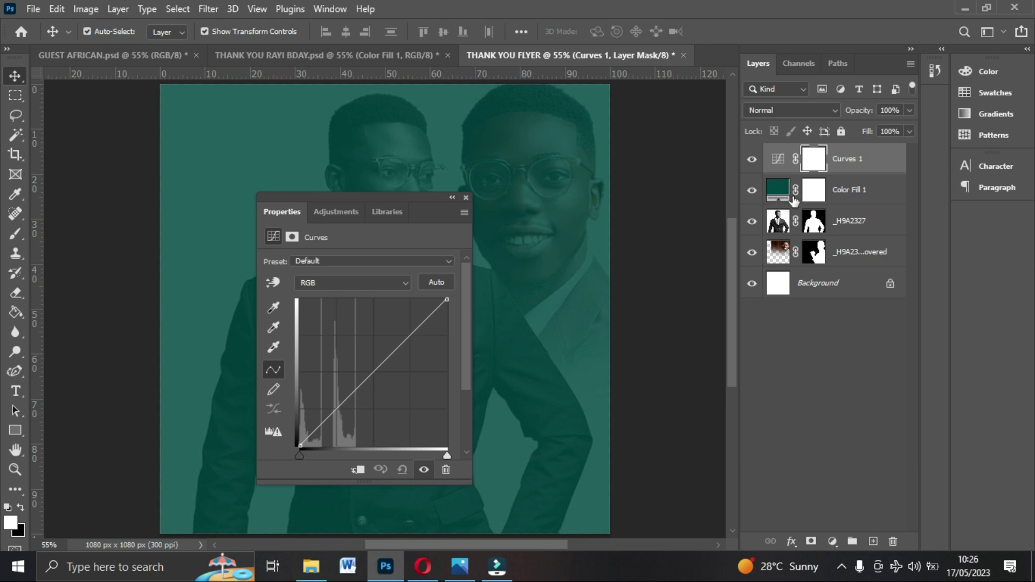
- Clip the curves to the teal fill, lift a midpoint slightly, then bring up the birthday design
left_click(357, 470)
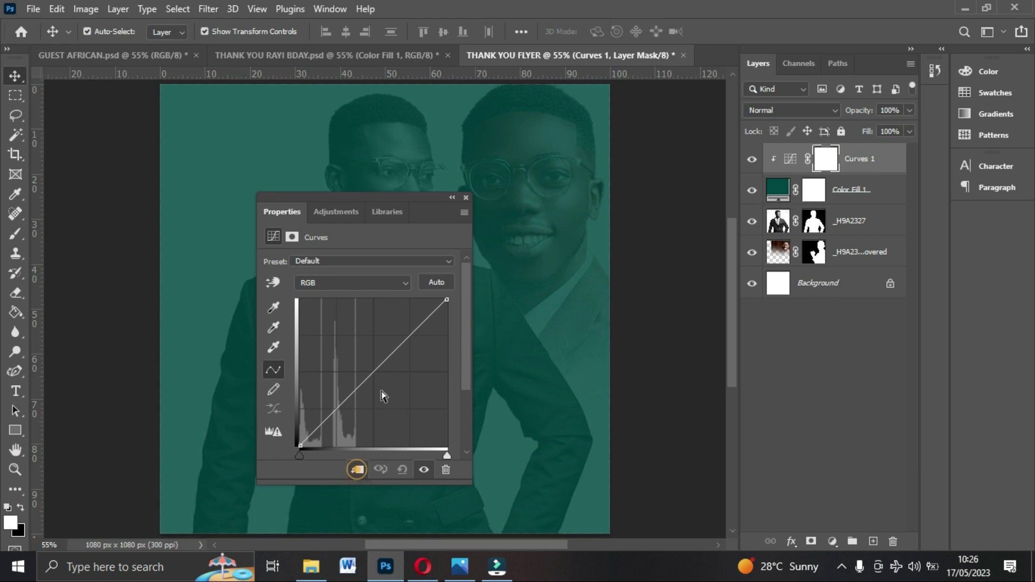
left_click(400, 342)
mouse_move(399, 343)
left_mouse_down()
mouse_move(370, 305)
mouse_move(403, 354)
mouse_move(398, 343)
left_mouse_up()
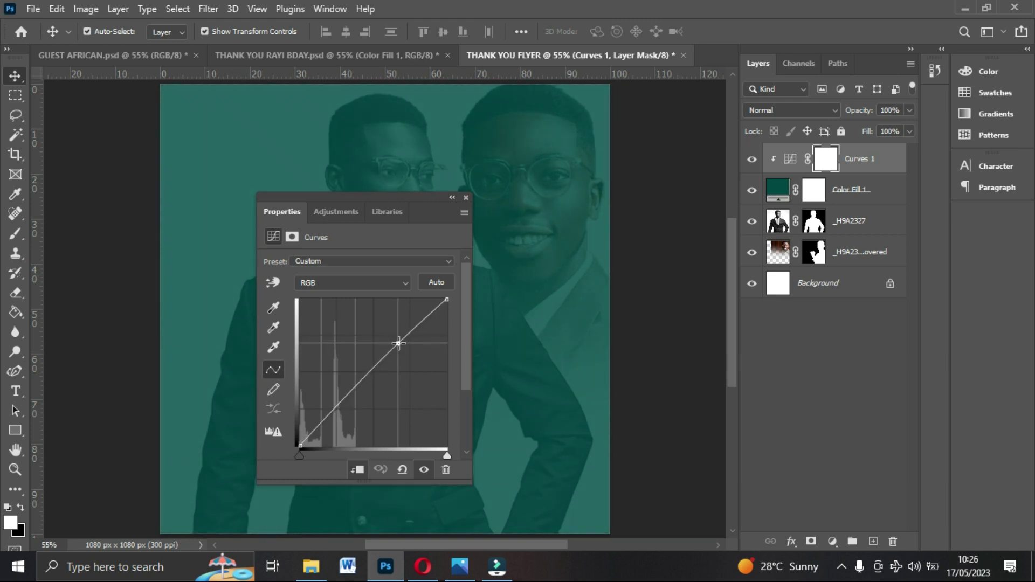
left_click_drag(398, 342, 398, 343)
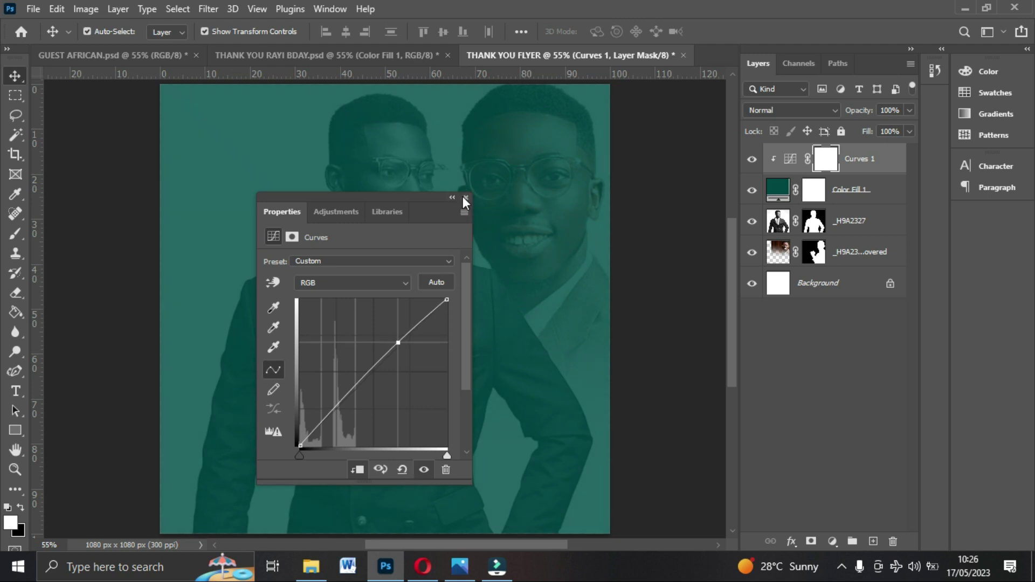
left_click(466, 197)
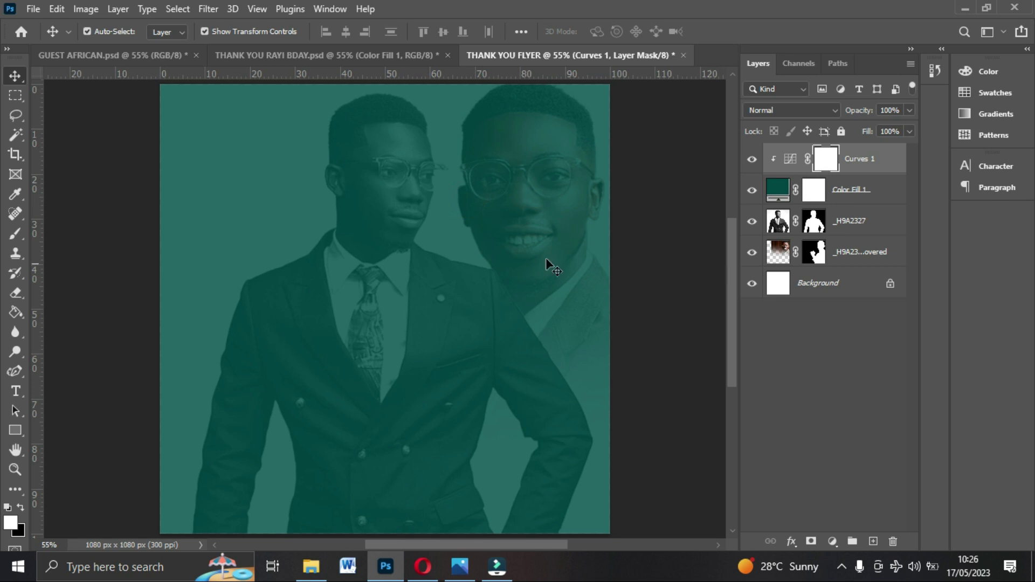
left_click(380, 59)
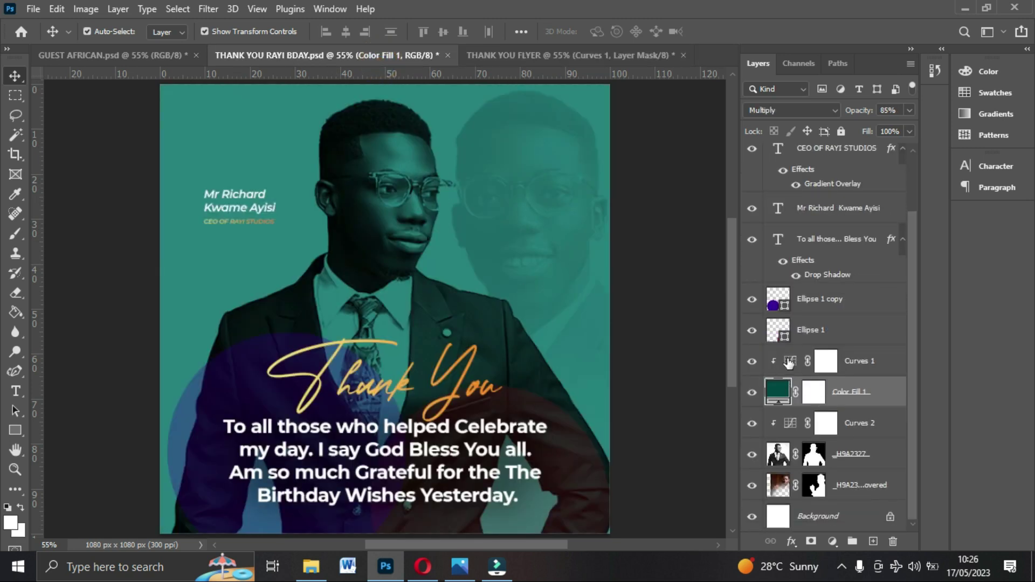
left_click(788, 363)
- Inspect the Curves 1 settings in the RAYI BDAY design
double_click(788, 363)
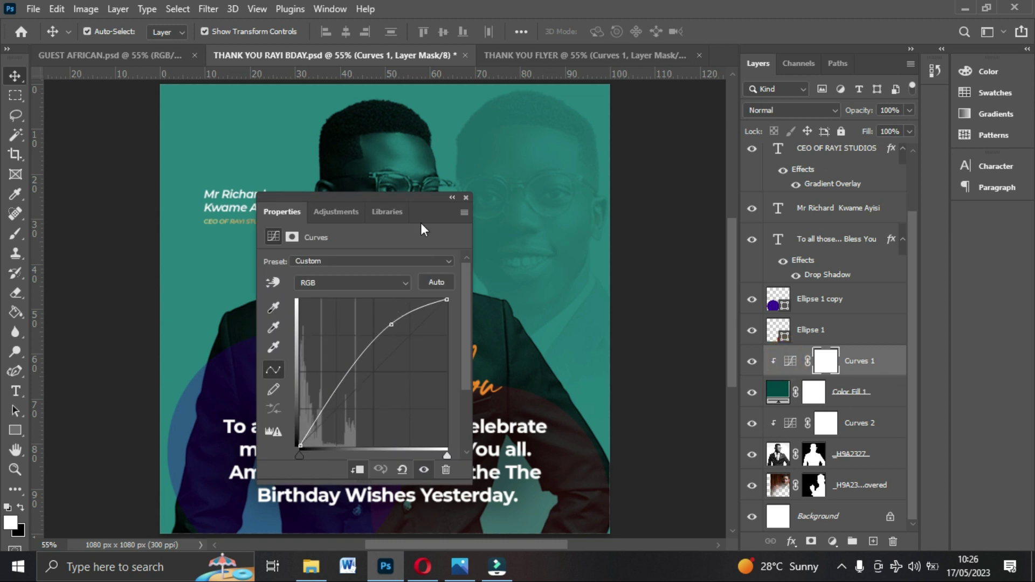
left_click(465, 197)
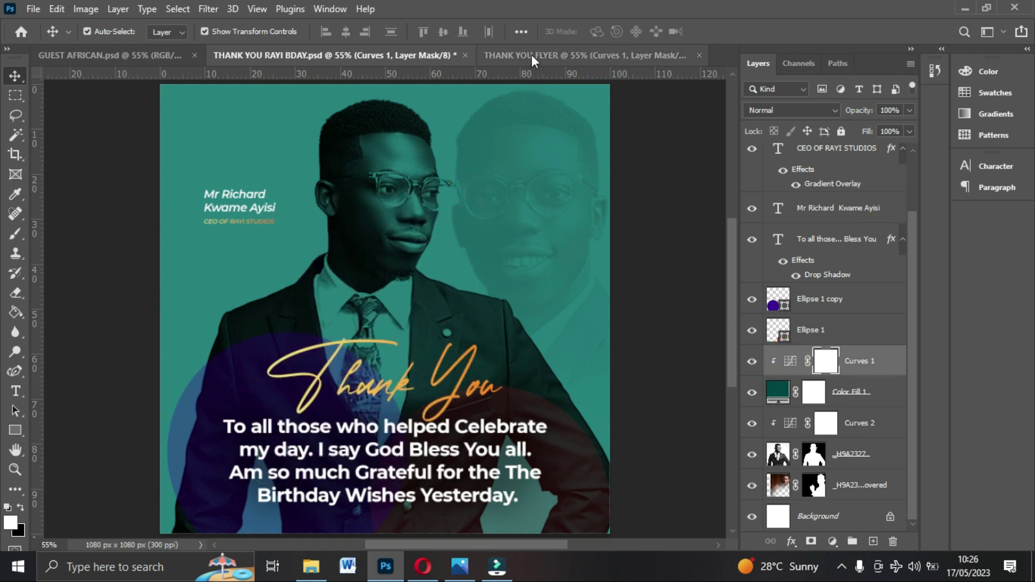
left_click(531, 56)
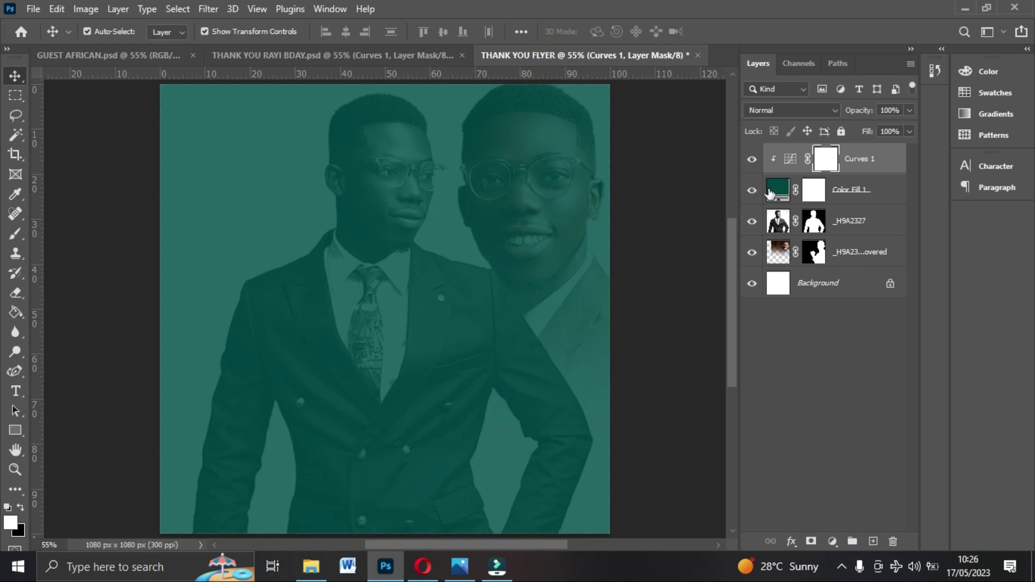
left_click(322, 54)
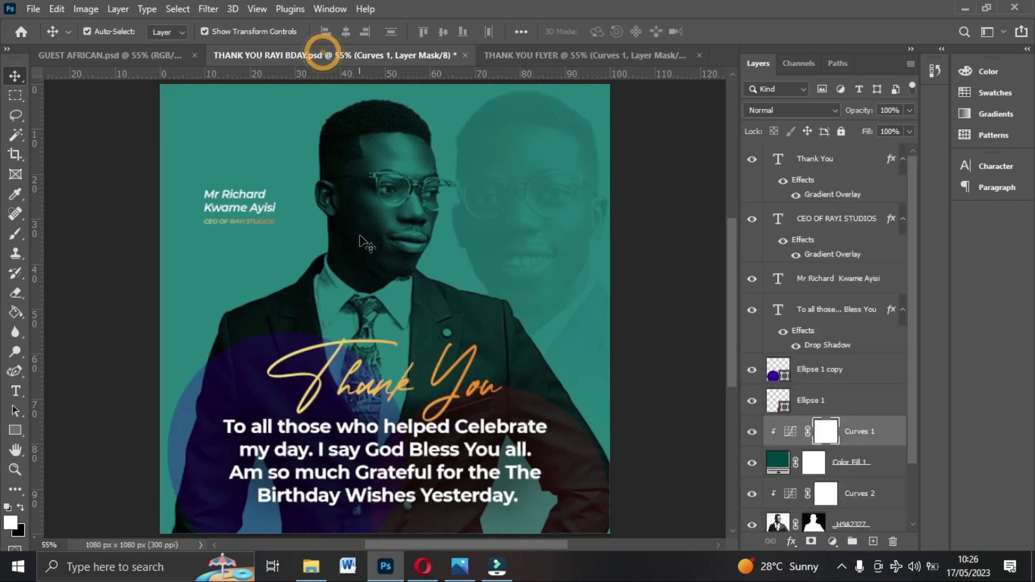
left_click(400, 264)
scroll(872, 443, "down", 2)
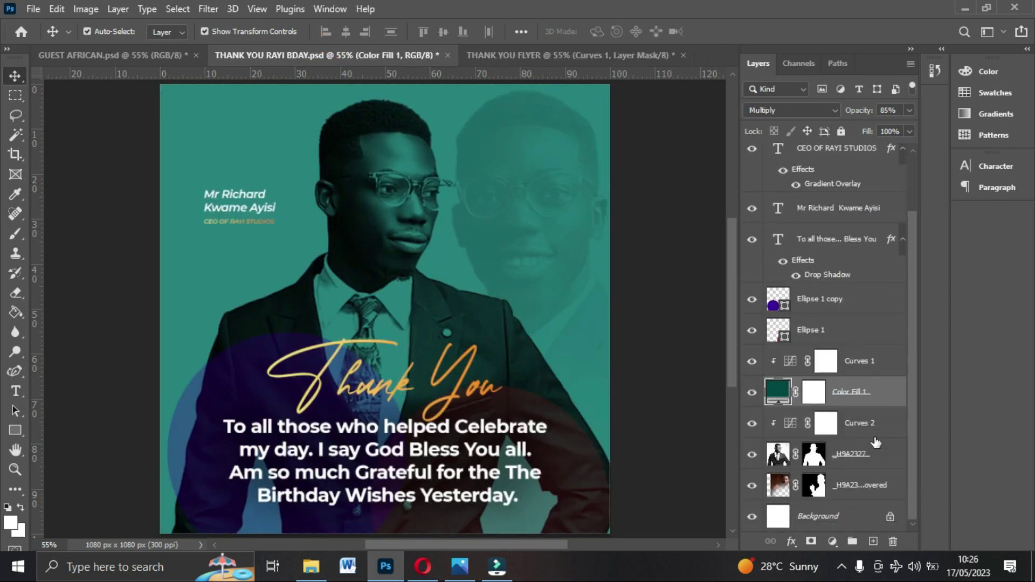
- Inspect RAYI BDAY's Curves 2 settings, then return to THANK YOU FLYER and select _H9A2327
double_click(790, 425)
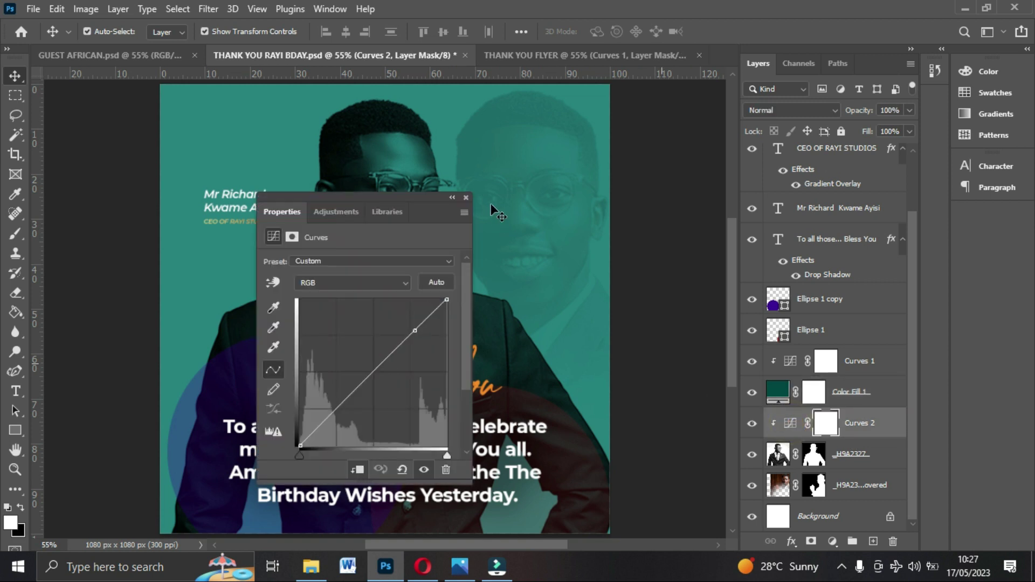
left_click(466, 197)
left_click(528, 54)
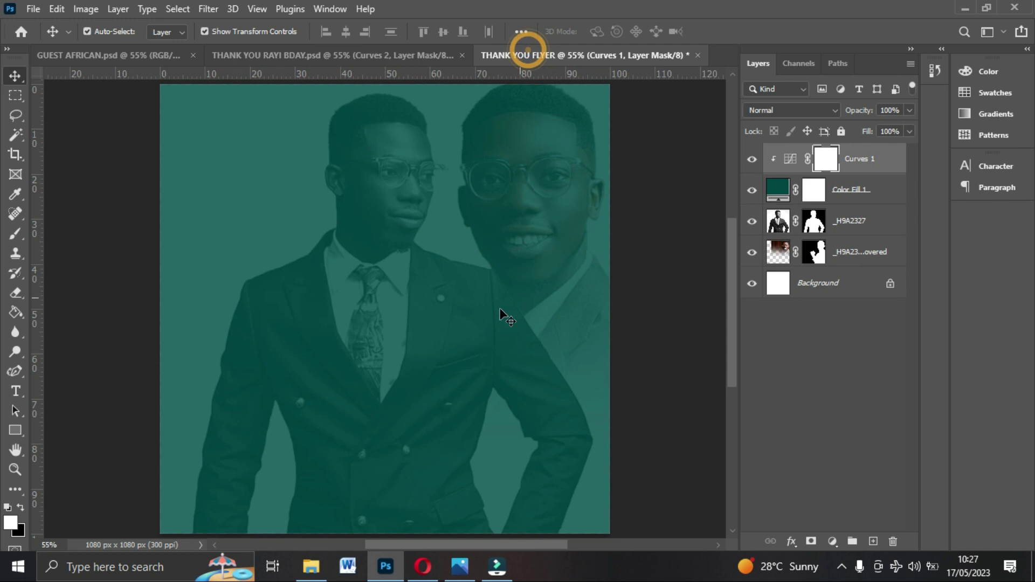
scroll(502, 314, "up", 1)
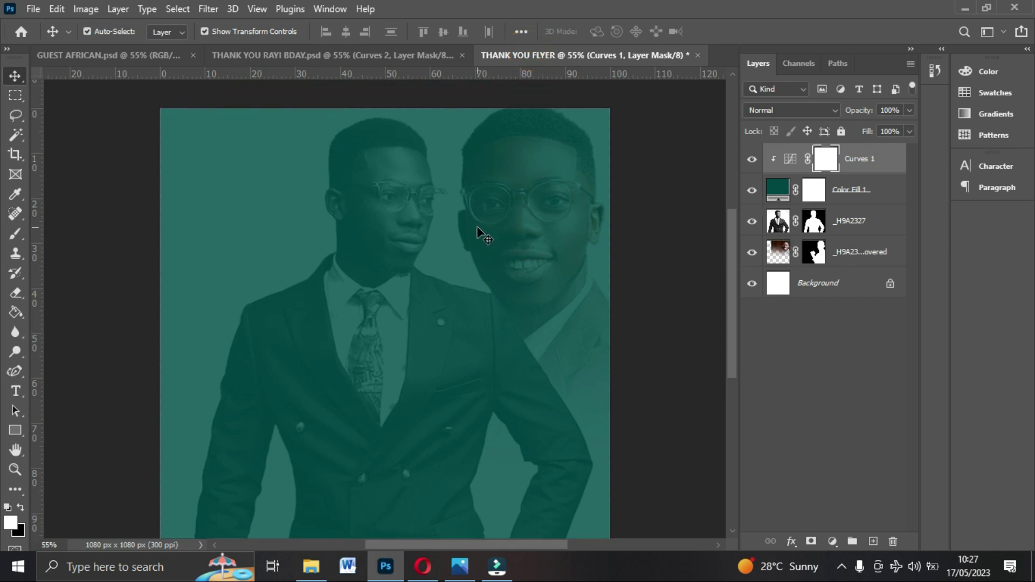
left_click(850, 226)
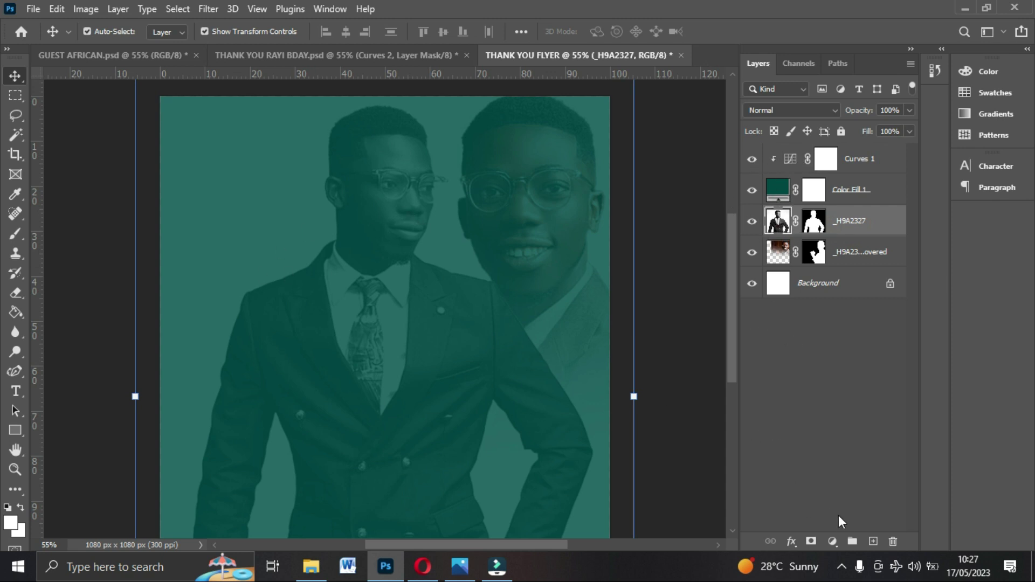
- Add a second Curves adjustment clipped to _H9A2327, raising a point to brighten the portrait
left_click(833, 538)
left_click(834, 537)
left_click(833, 538)
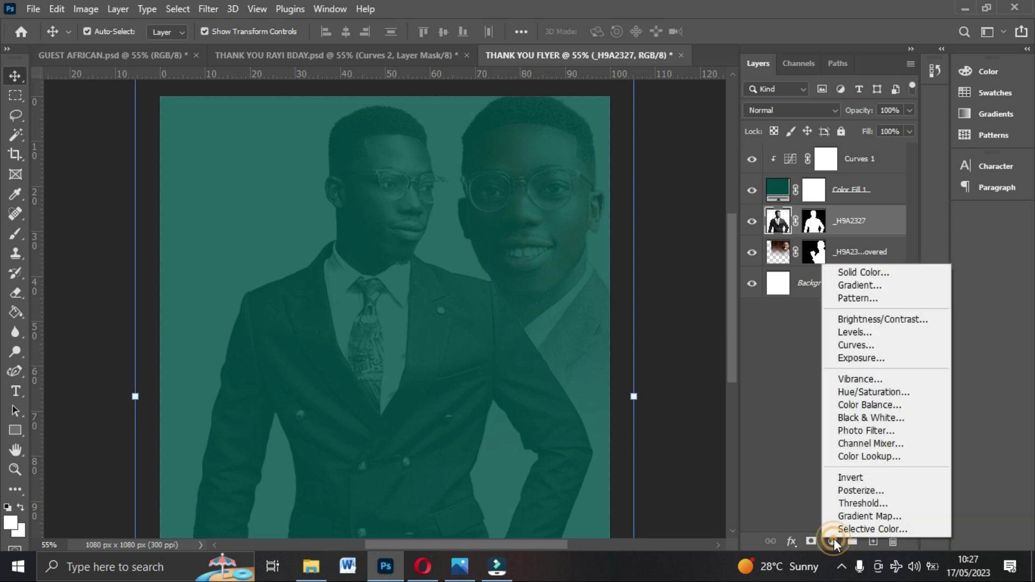
left_click(859, 345)
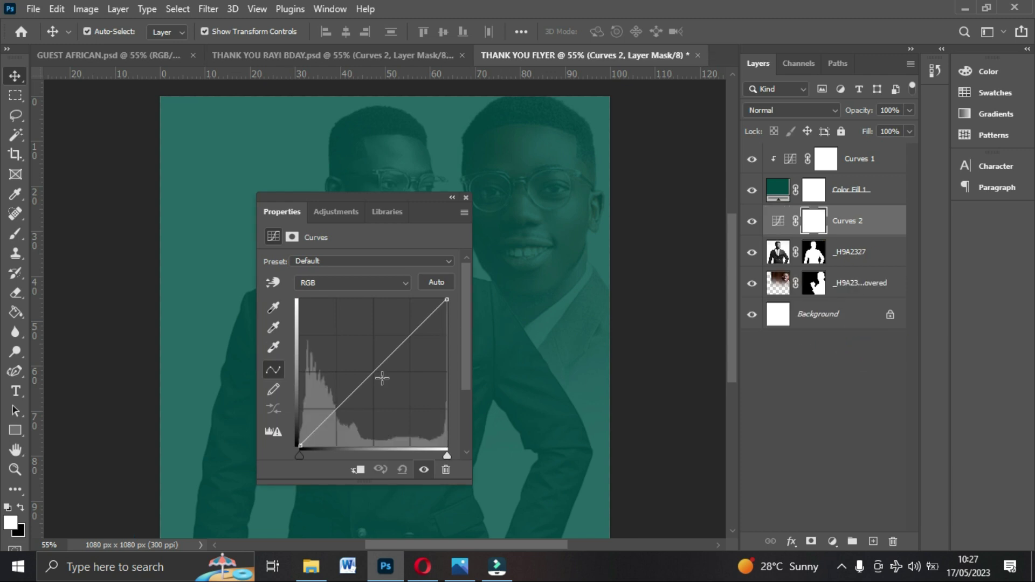
left_click(352, 470)
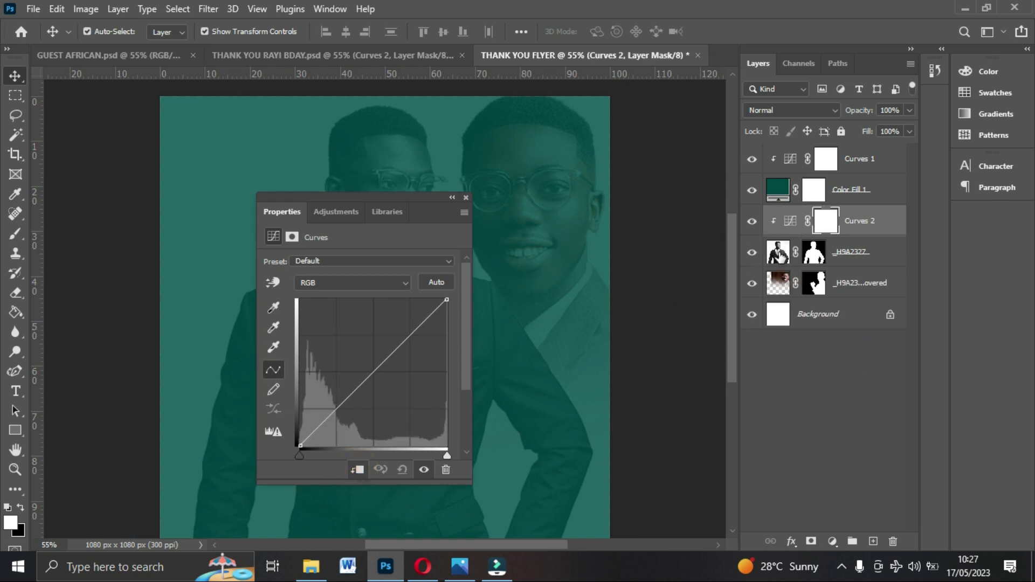
left_click_drag(406, 209, 623, 263)
left_click(638, 377)
mouse_move(638, 377)
left_mouse_down()
mouse_move(628, 367)
mouse_move(635, 383)
mouse_move(624, 377)
left_mouse_up()
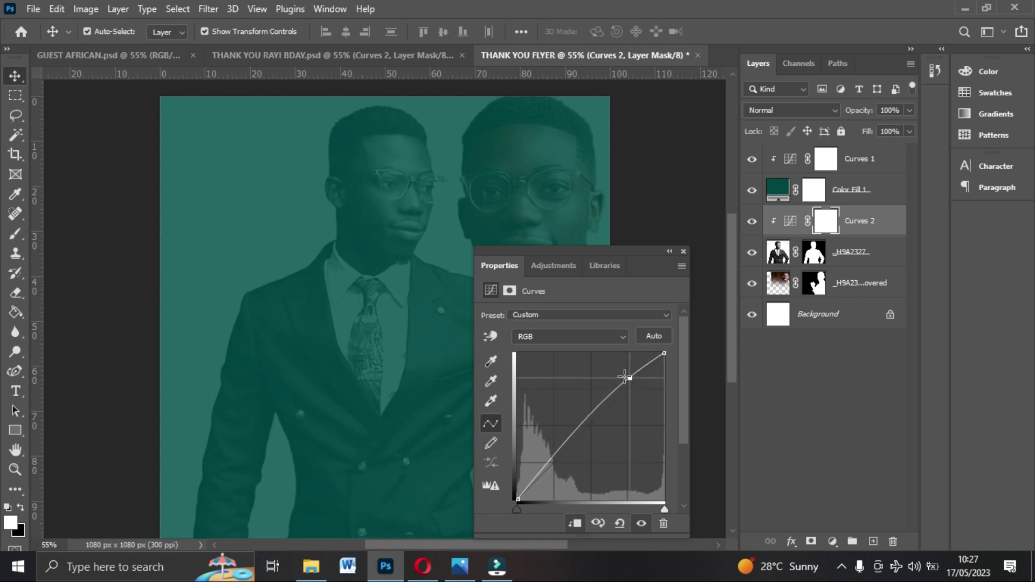
left_click(682, 252)
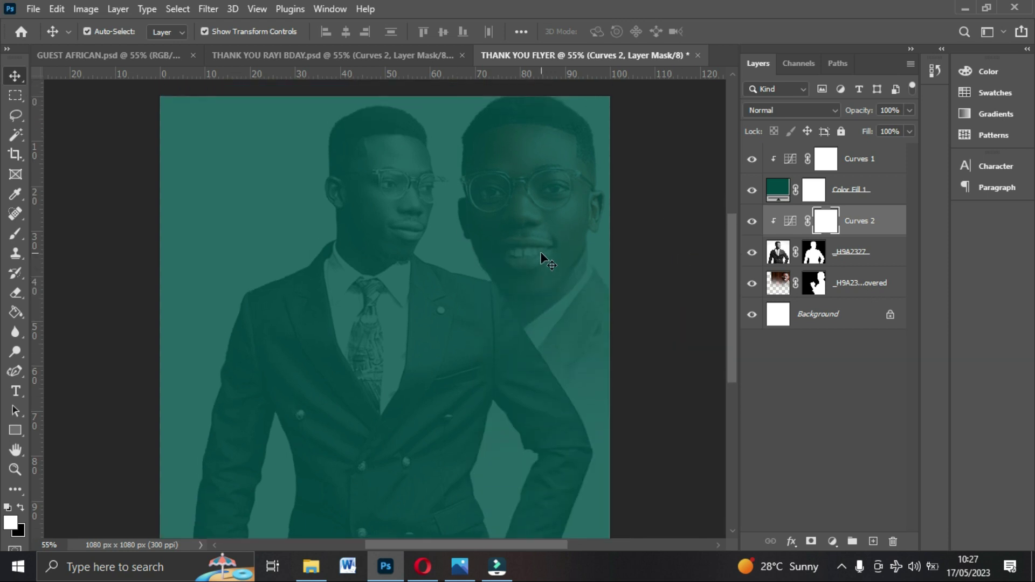
left_click(774, 194)
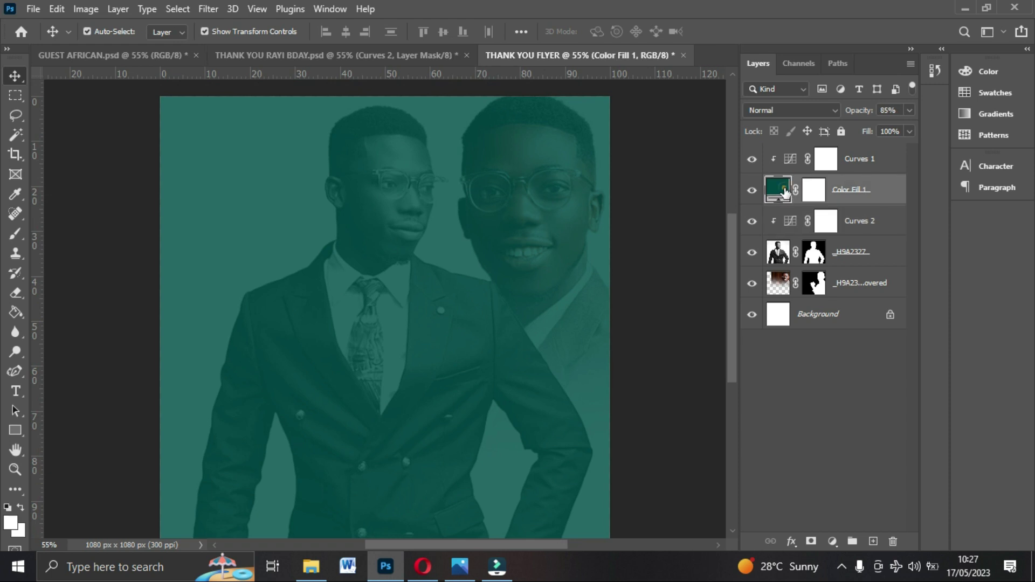
- Set the teal Color Fill 1 layer to 85% opacity in Multiply blend mode
key("8")
key("5")
left_click(784, 112)
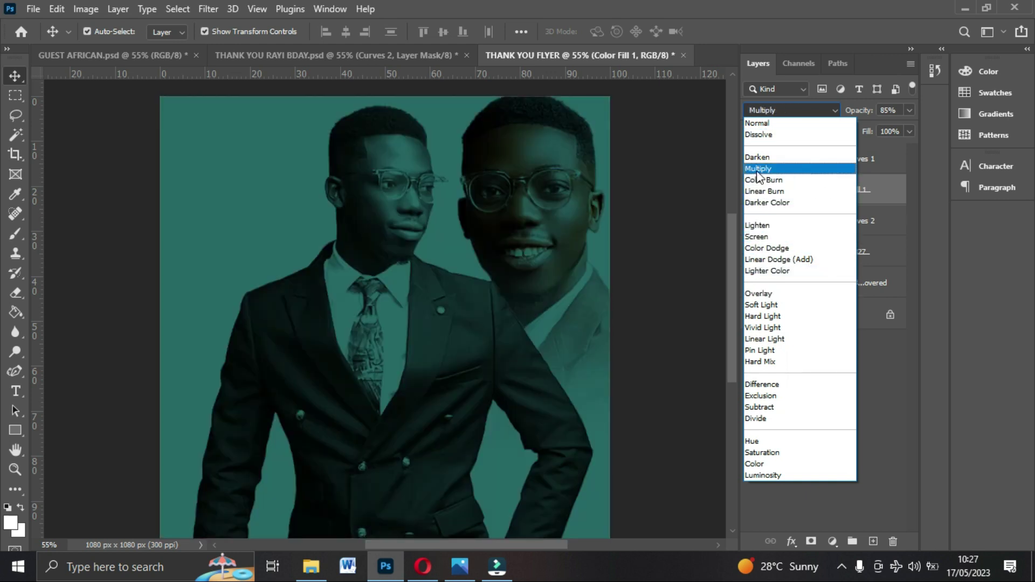
left_click(764, 172)
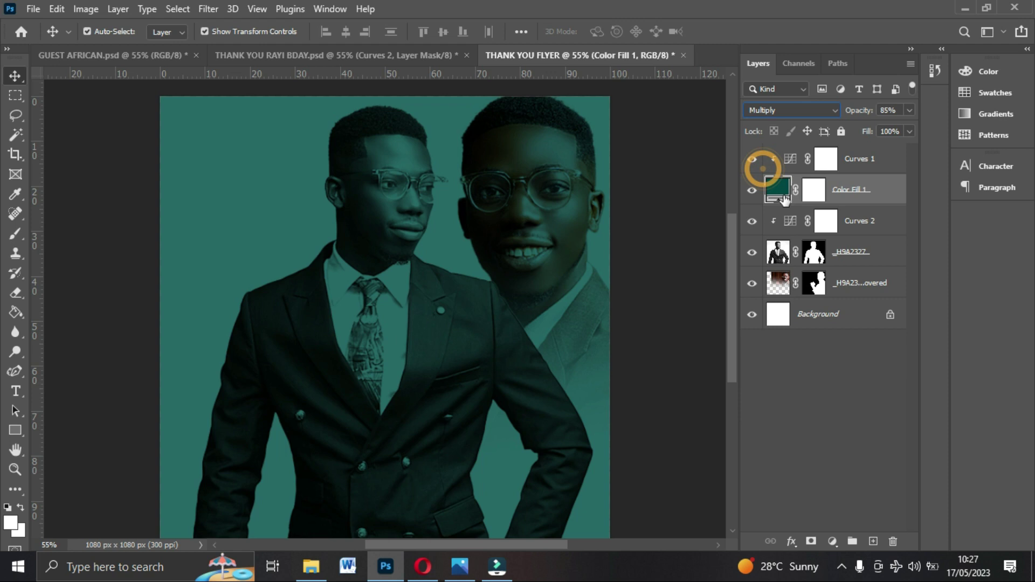
left_click(772, 194)
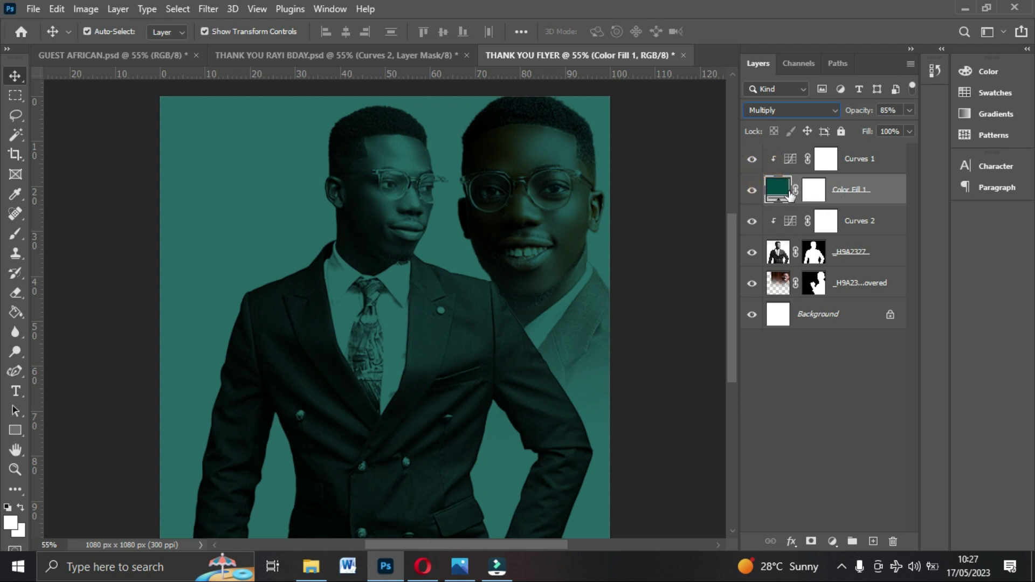
left_click(777, 114)
left_click(776, 108)
left_click(776, 111)
left_click(770, 109)
left_click(761, 107)
left_click(762, 106)
left_click(771, 195)
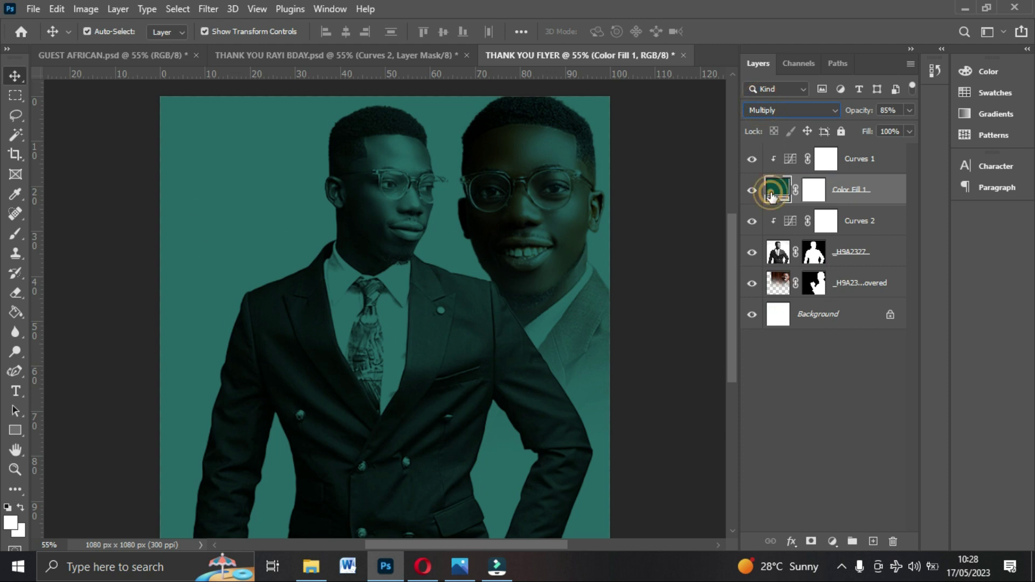
left_click(517, 184)
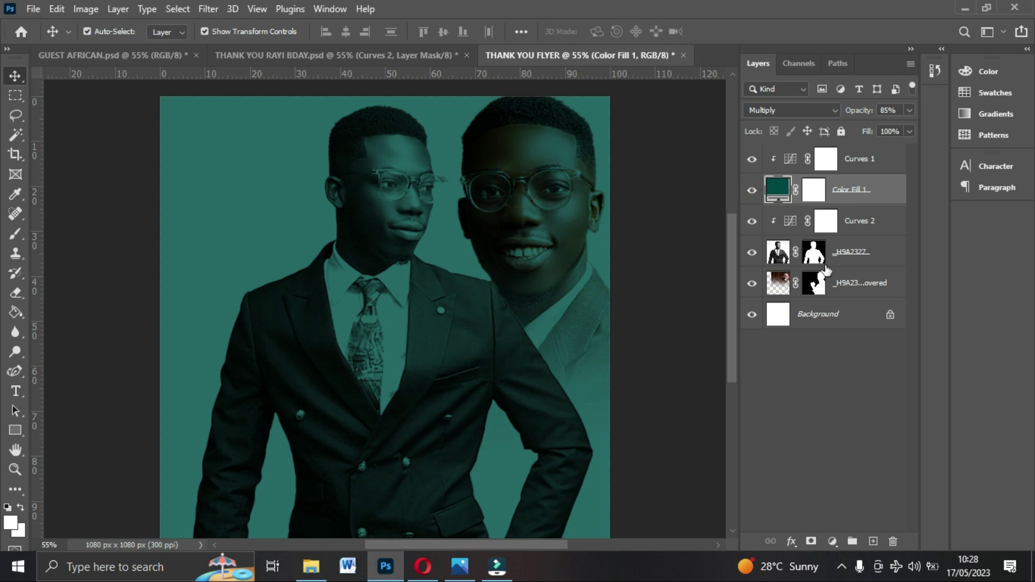
- Lower the large close-up portrait layer's opacity to about 45%
left_click(776, 283)
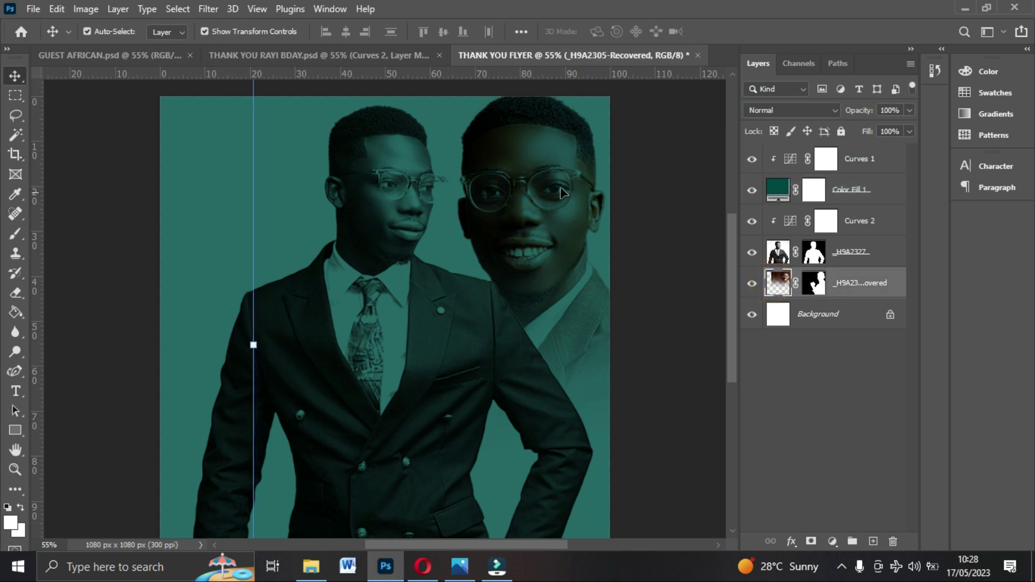
left_click(910, 110)
left_click_drag(909, 127, 872, 145)
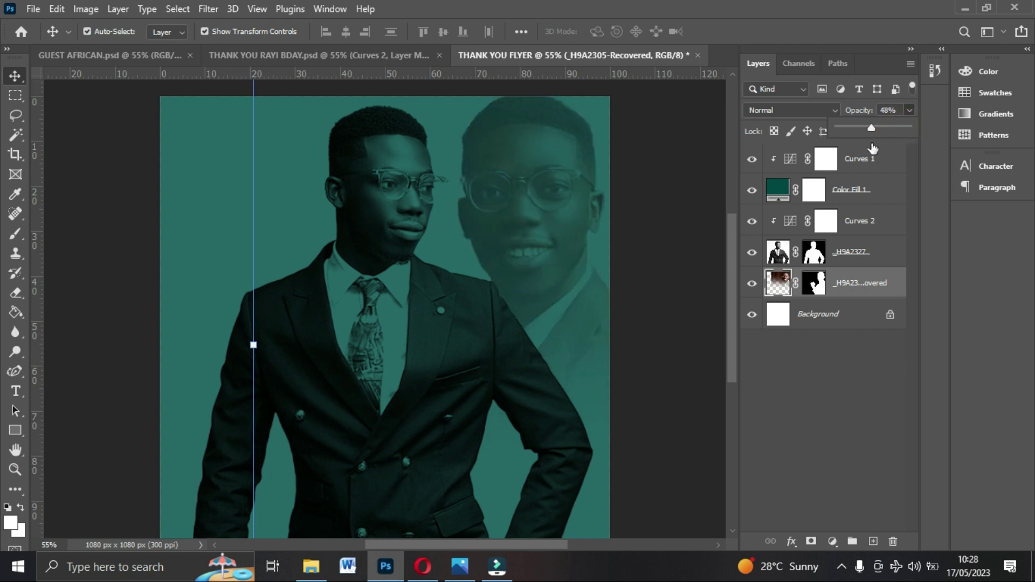
left_click_drag(867, 143, 871, 143)
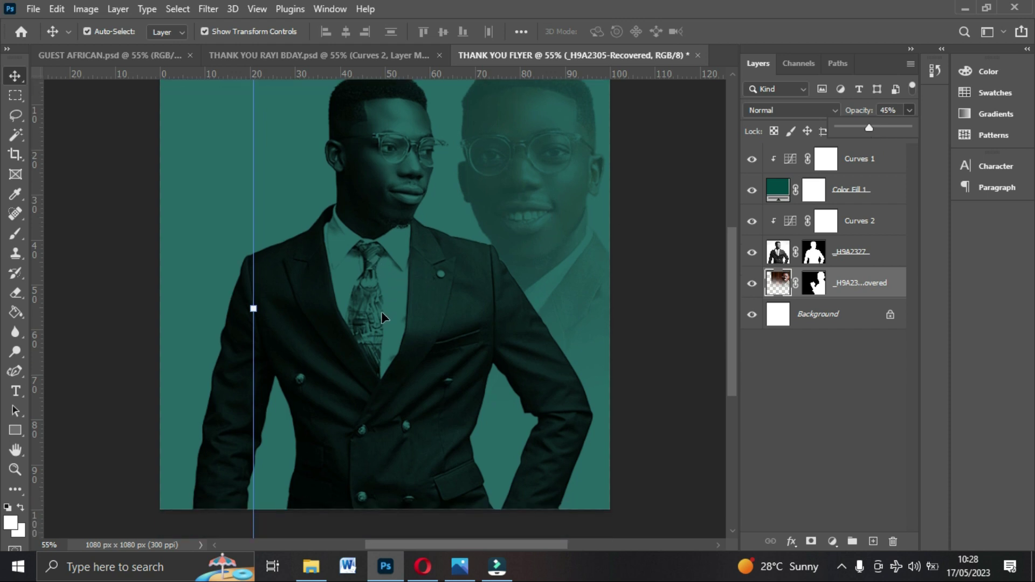
left_click(658, 281)
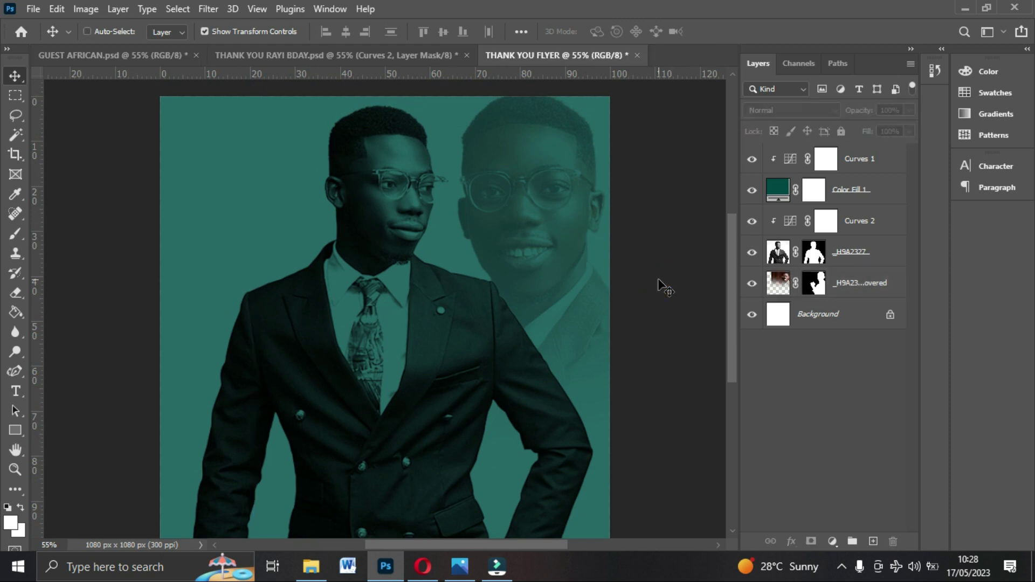
- Compare against the finished reference flyer JPG, then return to Photoshop
scroll(658, 284, "down", 1)
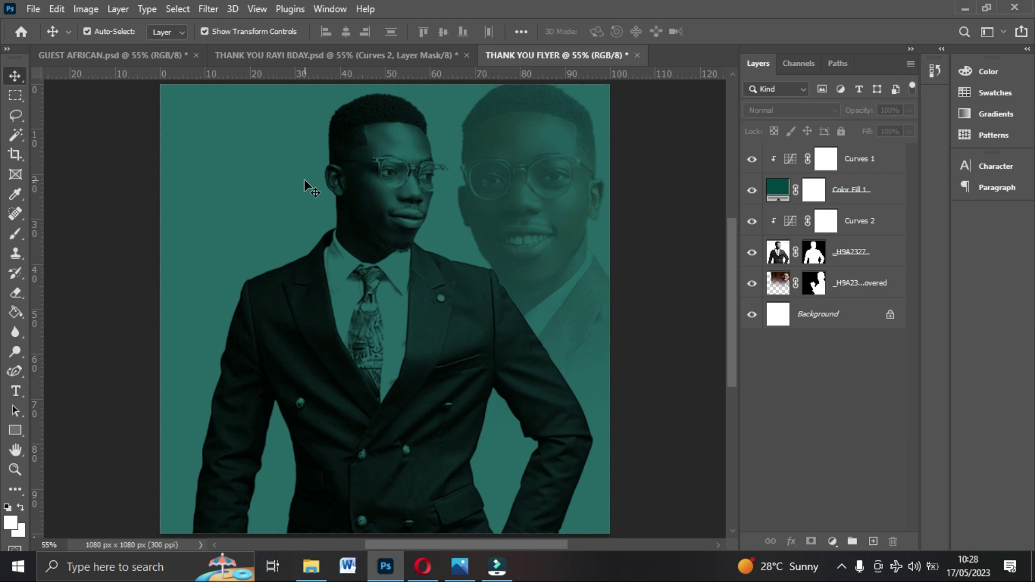
left_click(460, 566)
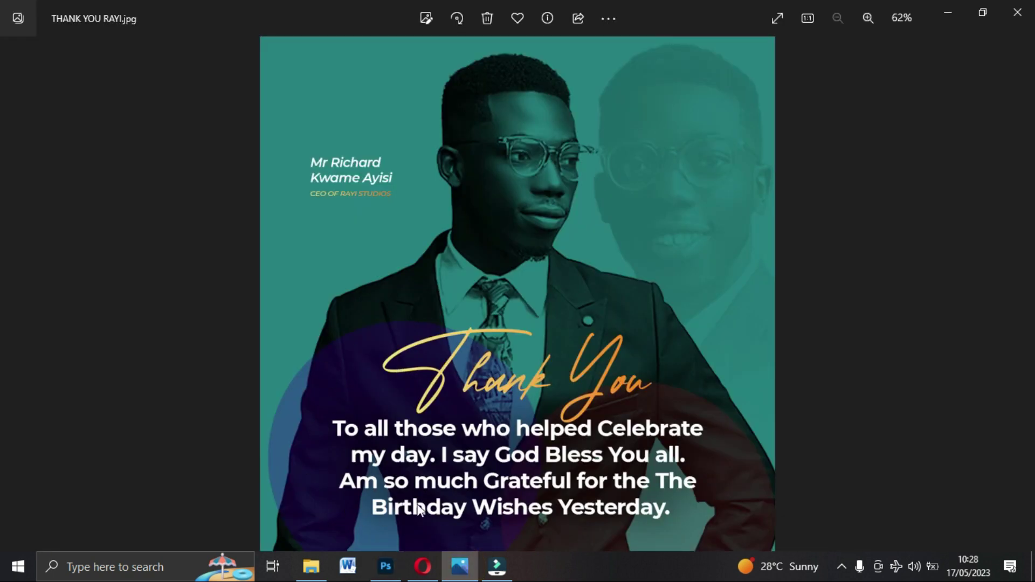
left_click(396, 565)
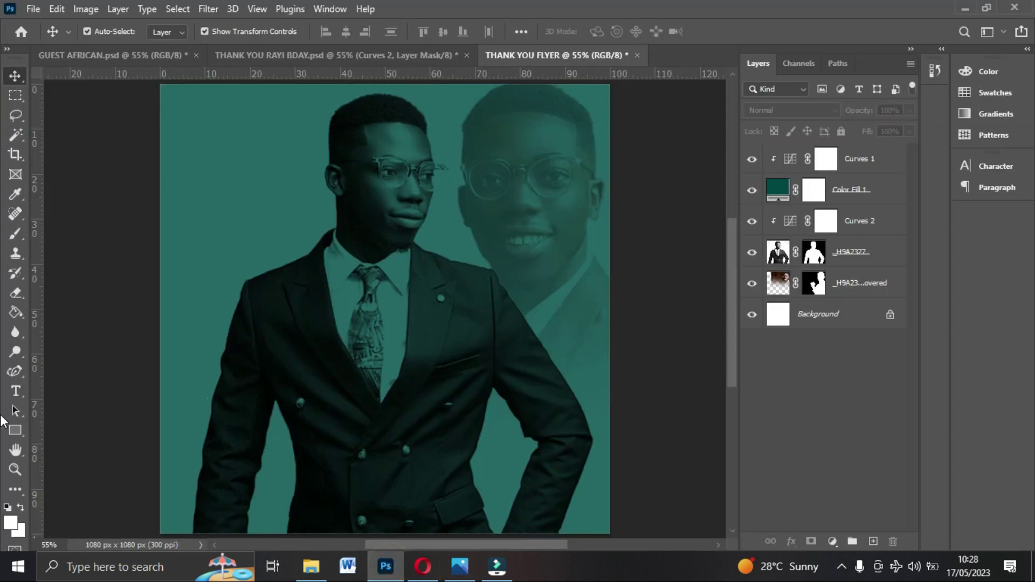
- Draw a large white circle with the Ellipse Tool at the flyer's lower left
left_click(19, 432)
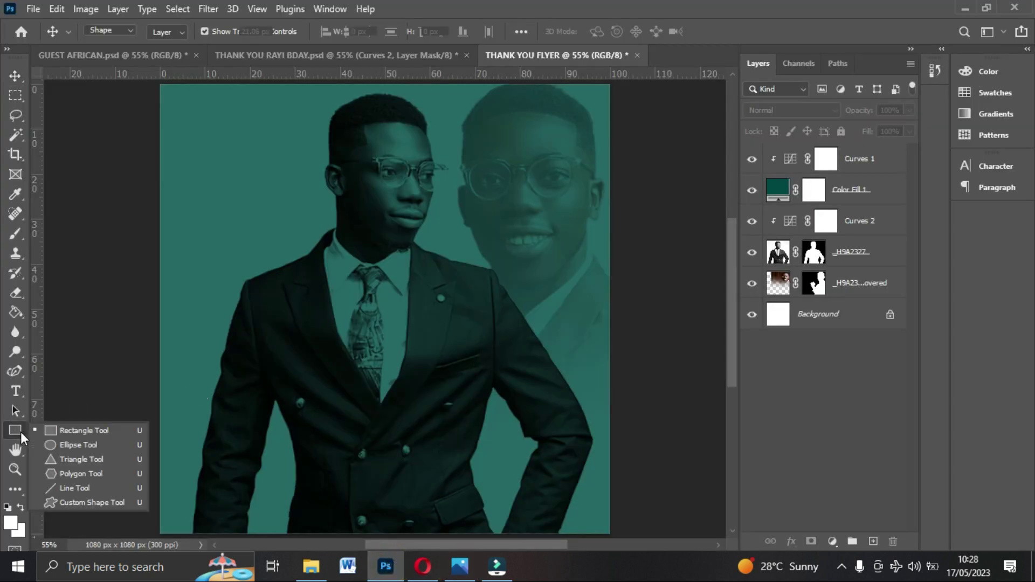
key("Escape")
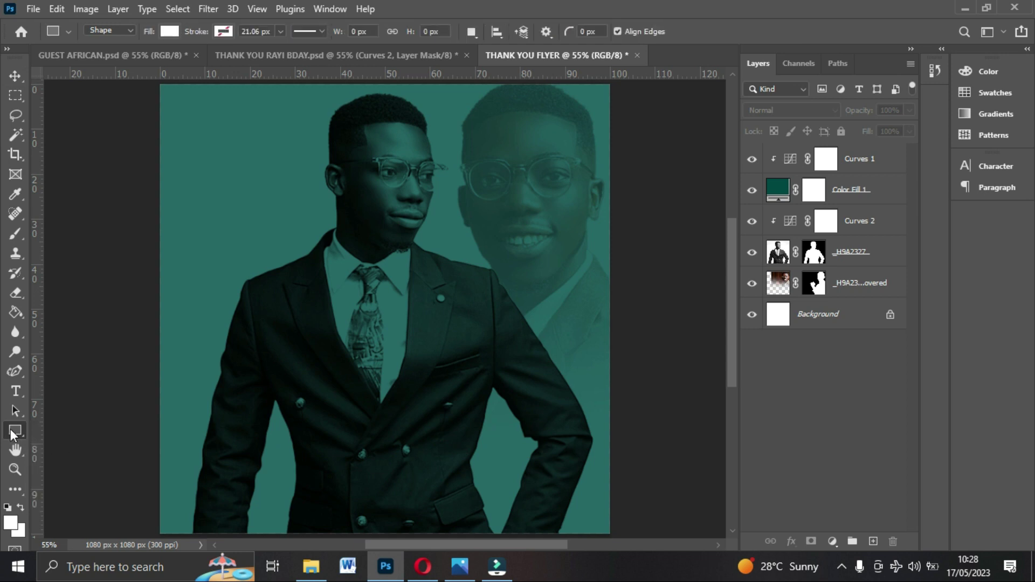
right_click(12, 430)
left_click(66, 444)
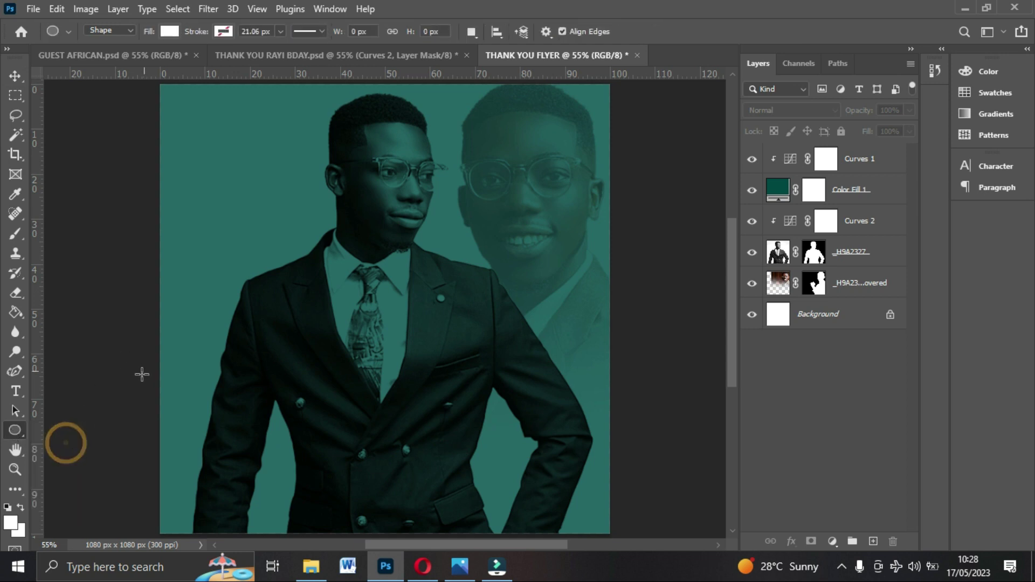
left_click_drag(274, 408, 385, 496)
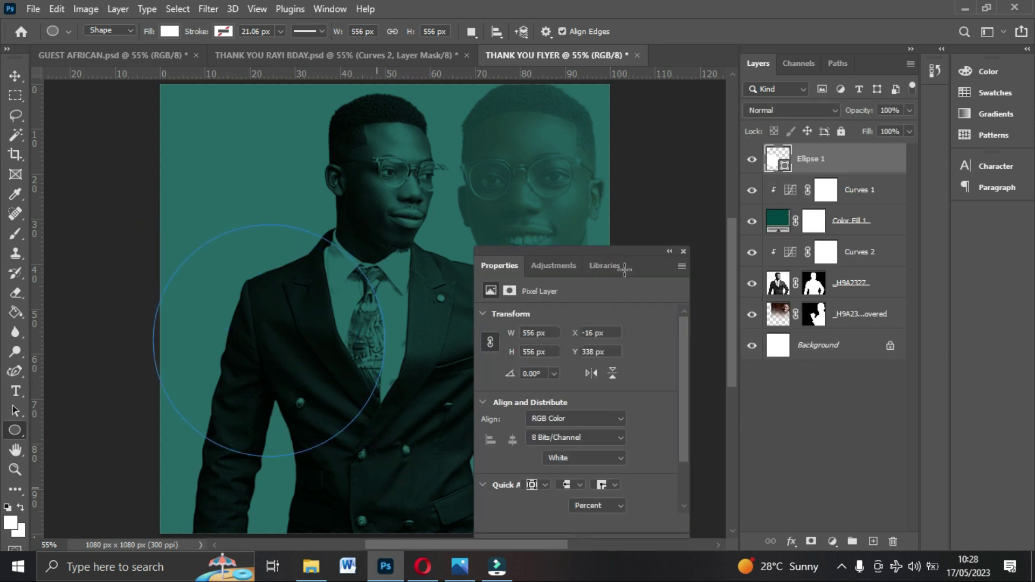
left_click(682, 251)
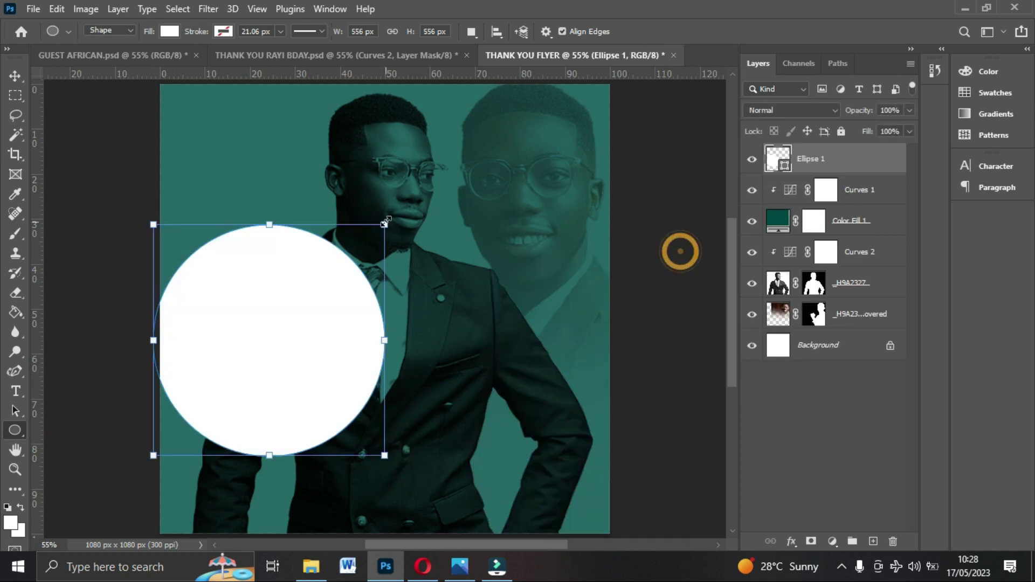
- Scale the circle to about 92% and move it against the left edge
left_click(14, 77)
left_click_drag(391, 224, 372, 242)
left_click_drag(288, 328, 289, 415)
double_click(289, 415)
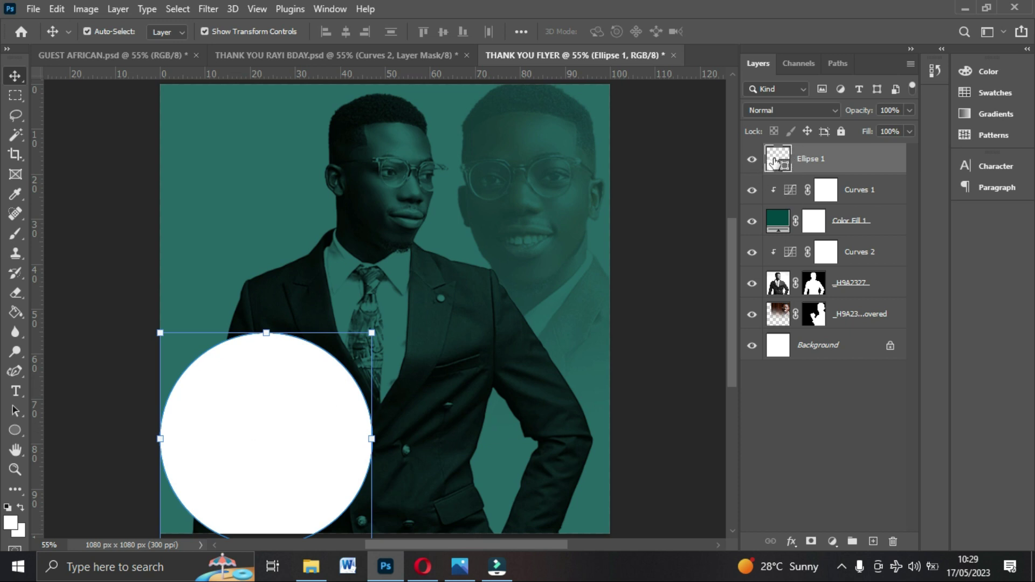
- Fill the circle with purple #3b009e and nudge it slightly upward
double_click(774, 160)
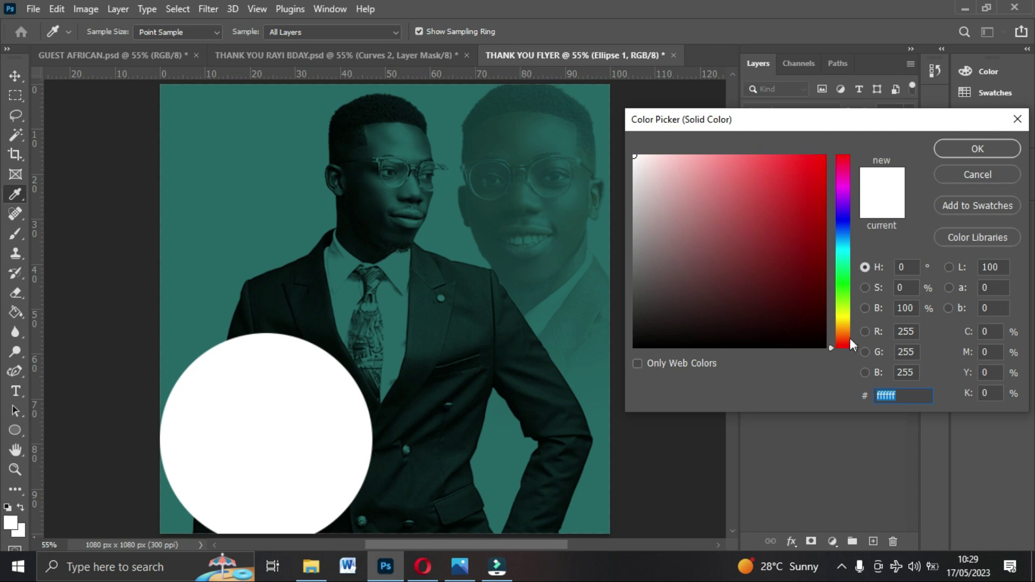
left_click_drag(844, 244, 843, 221)
left_click_drag(787, 260, 827, 247)
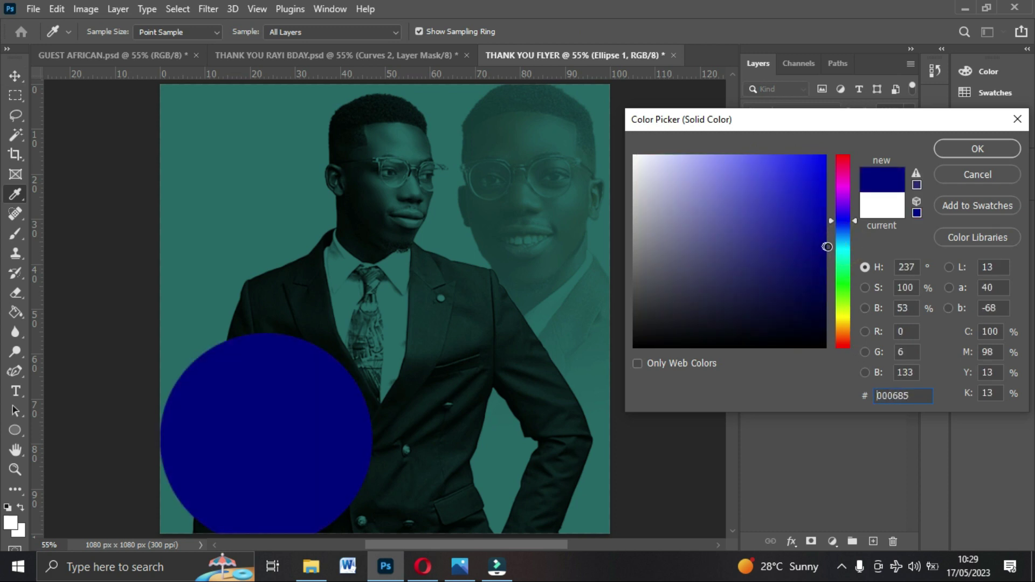
double_click(916, 393)
type("3b")
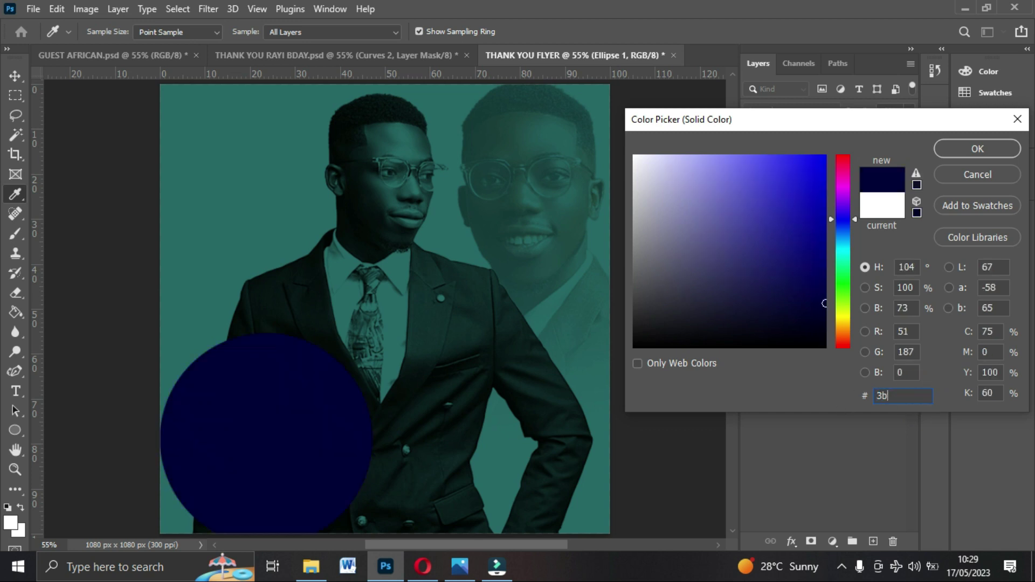
type("009e")
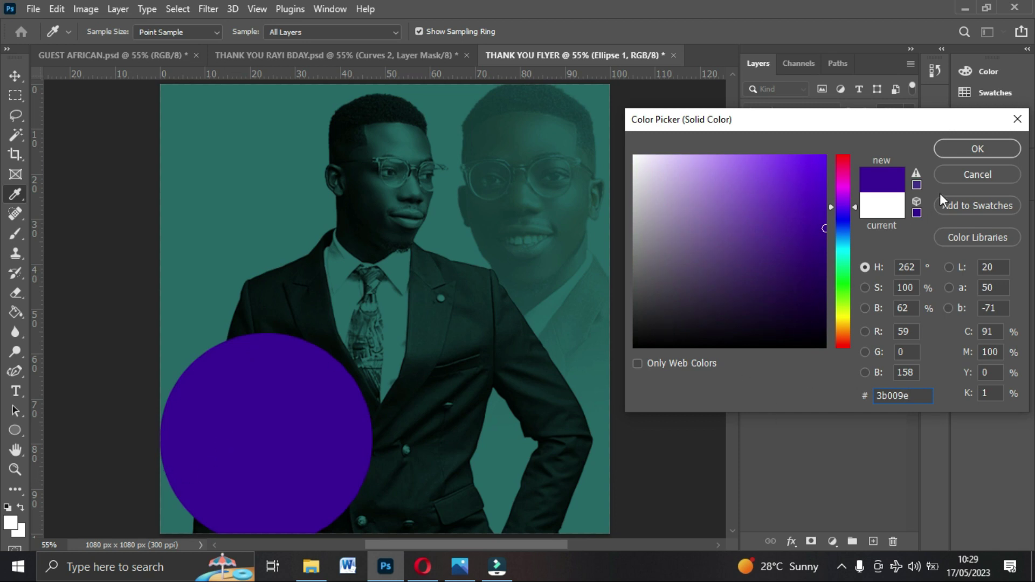
left_click(952, 151)
key("v")
left_click_drag(307, 429, 298, 413)
- Set the purple circle to 30% opacity and duplicate it
left_click(906, 111)
left_click_drag(882, 131, 874, 132)
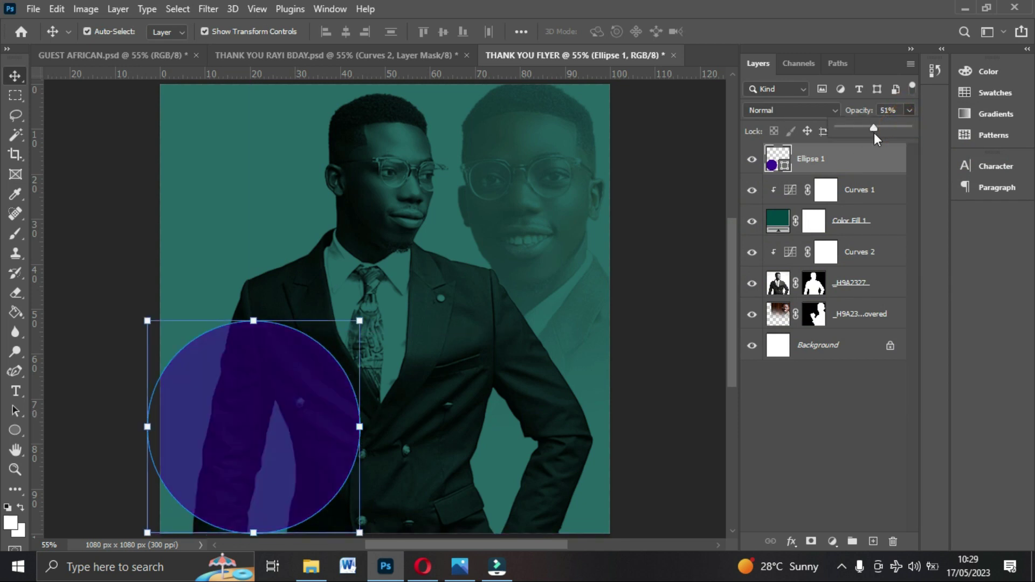
left_click_drag(868, 132, 862, 136)
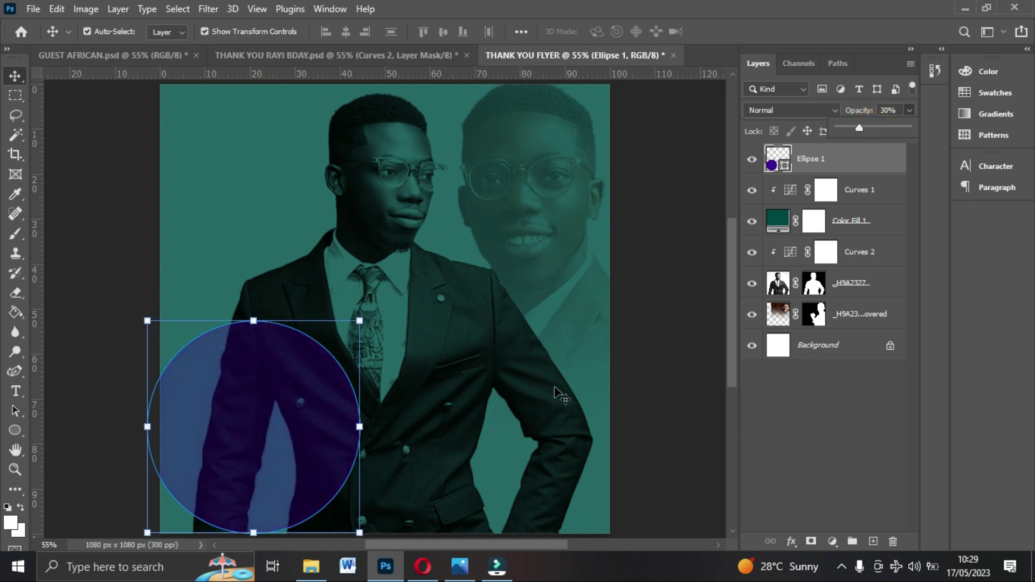
left_click(620, 397)
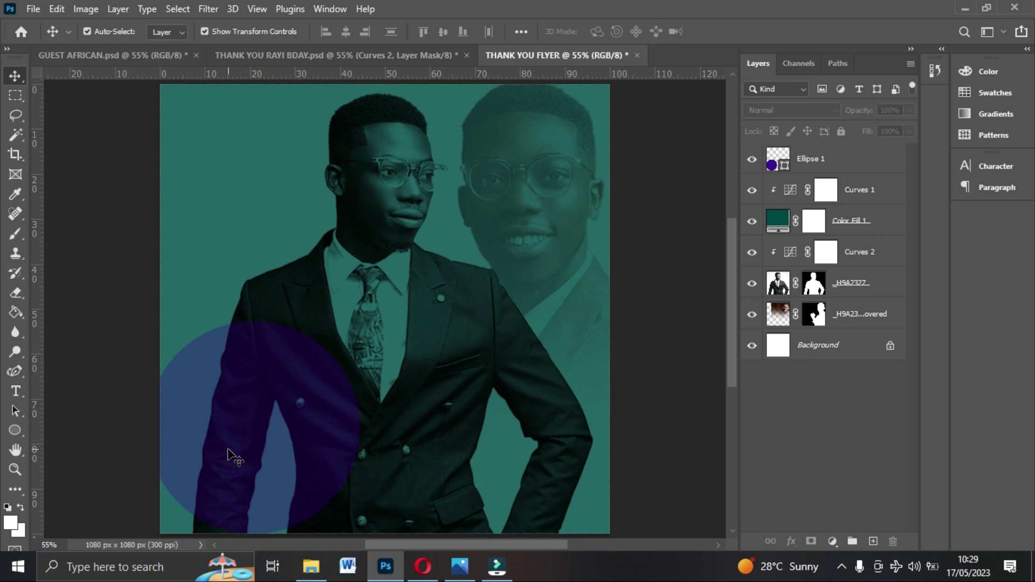
left_click(263, 432)
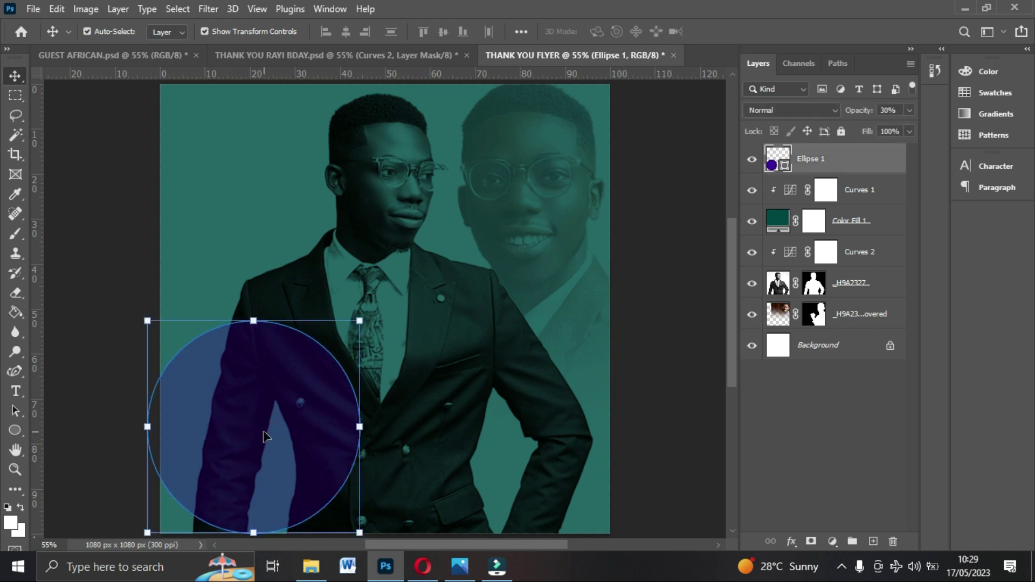
key("ctrl+j")
- Place the circle copy at the lower right and enlarge both circles to about 115%
left_click_drag(263, 430, 522, 479)
left_click(266, 443)
left_click_drag(266, 443, 279, 455)
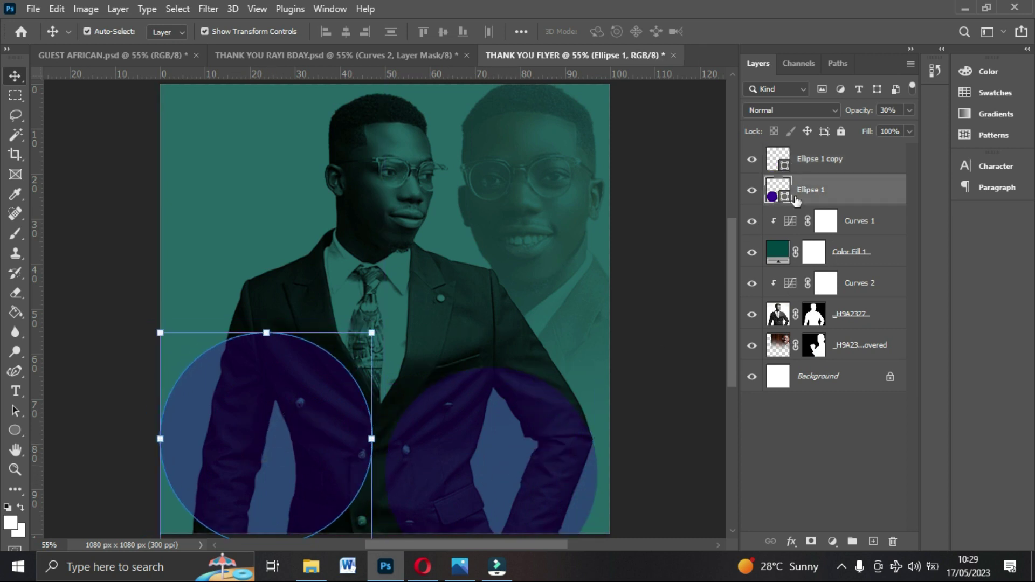
left_click(840, 163, "shift")
key("ctrl+t")
left_click_drag(379, 333, 380, 279)
double_click(436, 434)
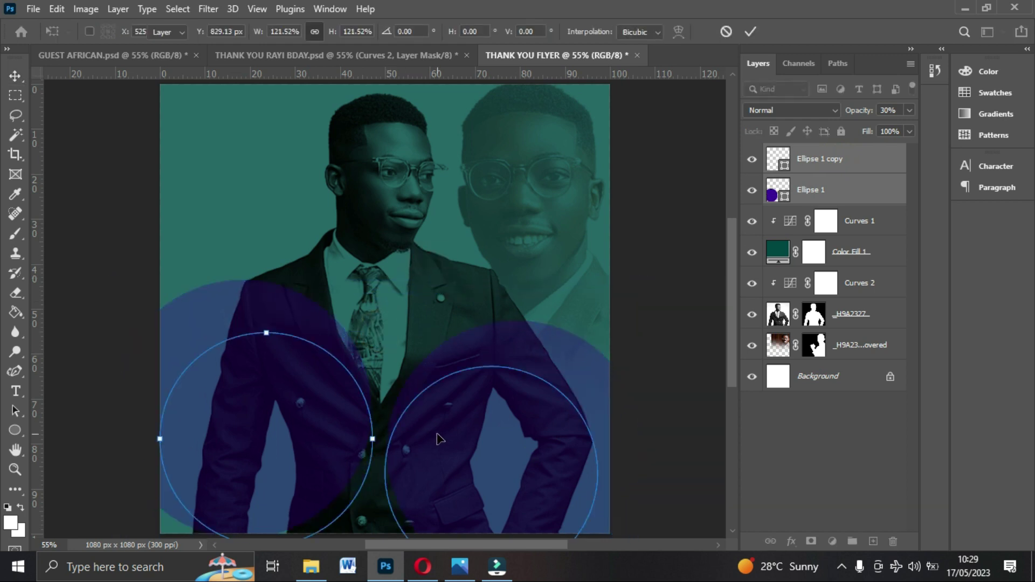
left_click(243, 392)
left_click_drag(221, 377, 264, 410)
left_click_drag(495, 477, 469, 506)
scroll(470, 506, "down", 2)
left_click_drag(292, 393, 290, 404)
- Recolour the right circle copy dark red #a52424, then switch to the birthday flyer
left_click(489, 425)
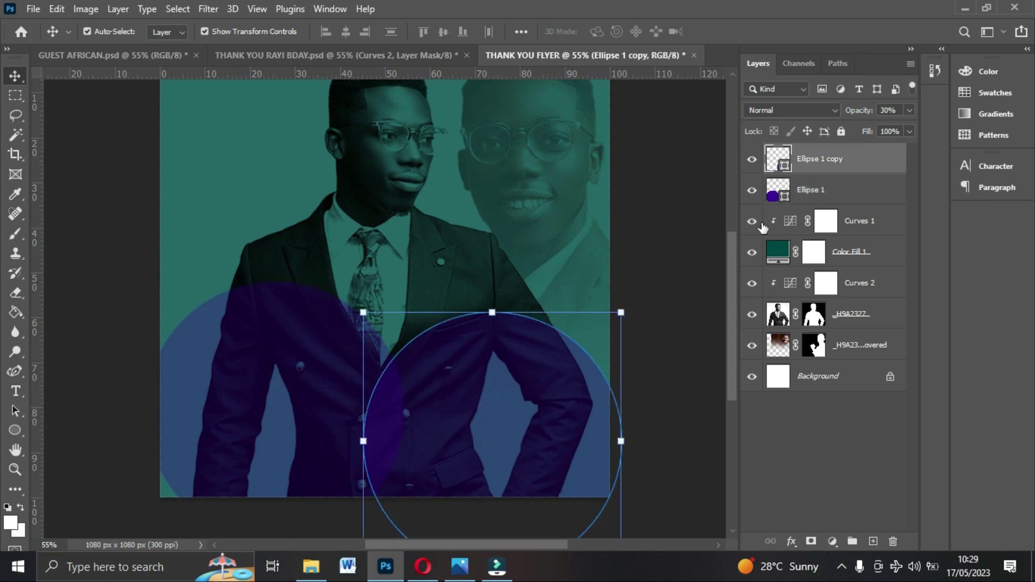
double_click(780, 162)
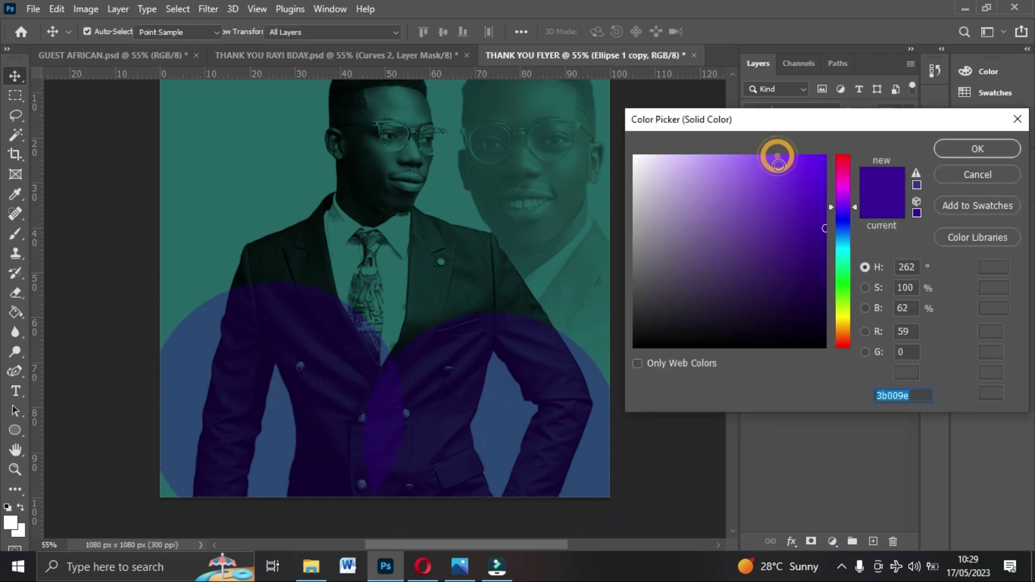
left_click_drag(795, 113, 790, 77)
left_click(973, 136)
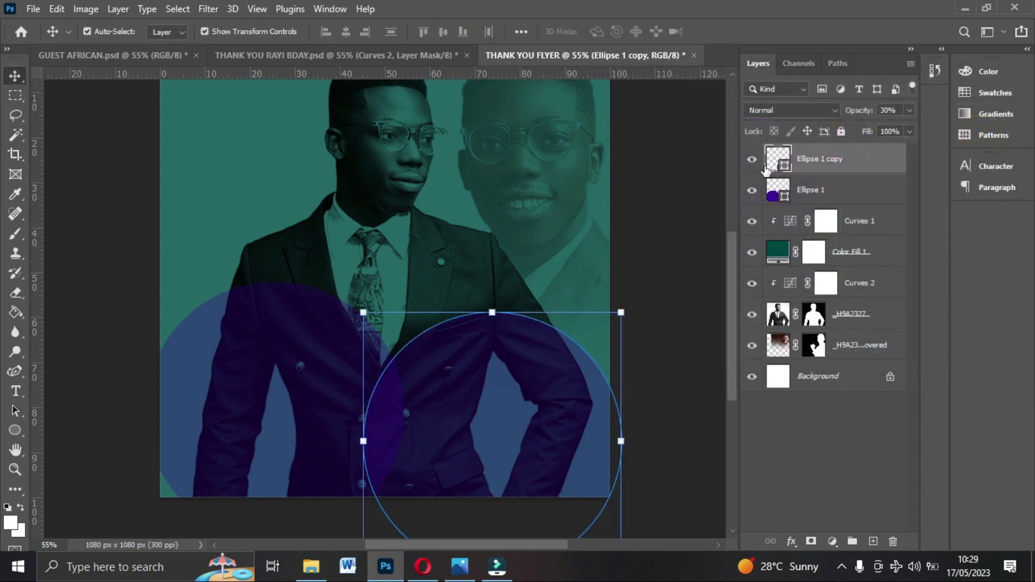
double_click(772, 161)
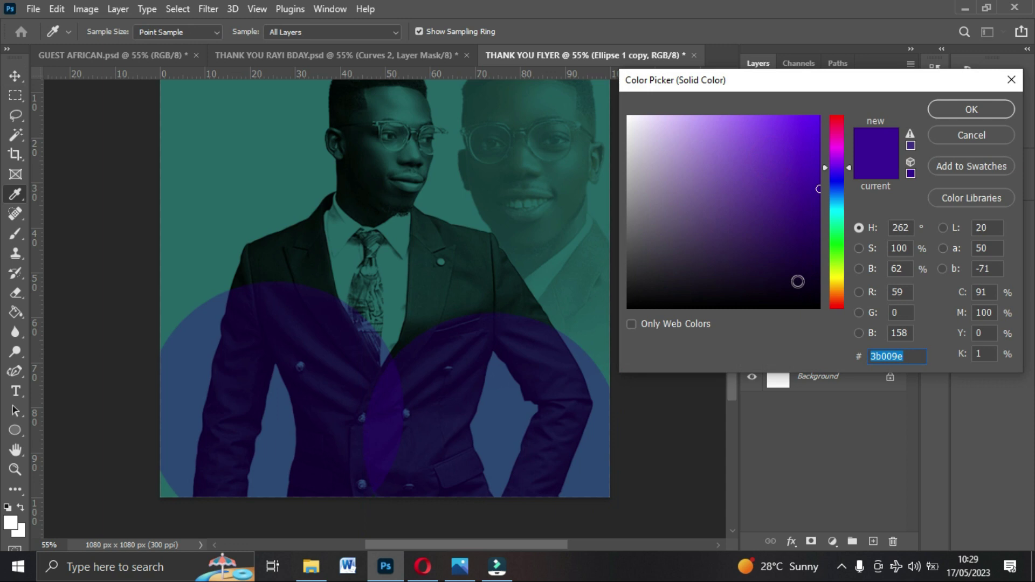
type("a")
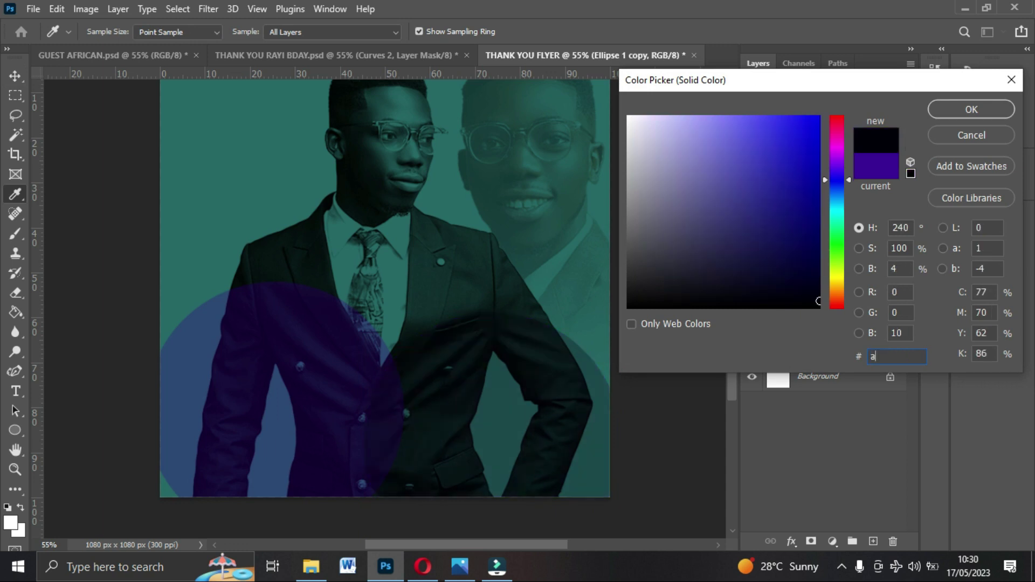
type("524")
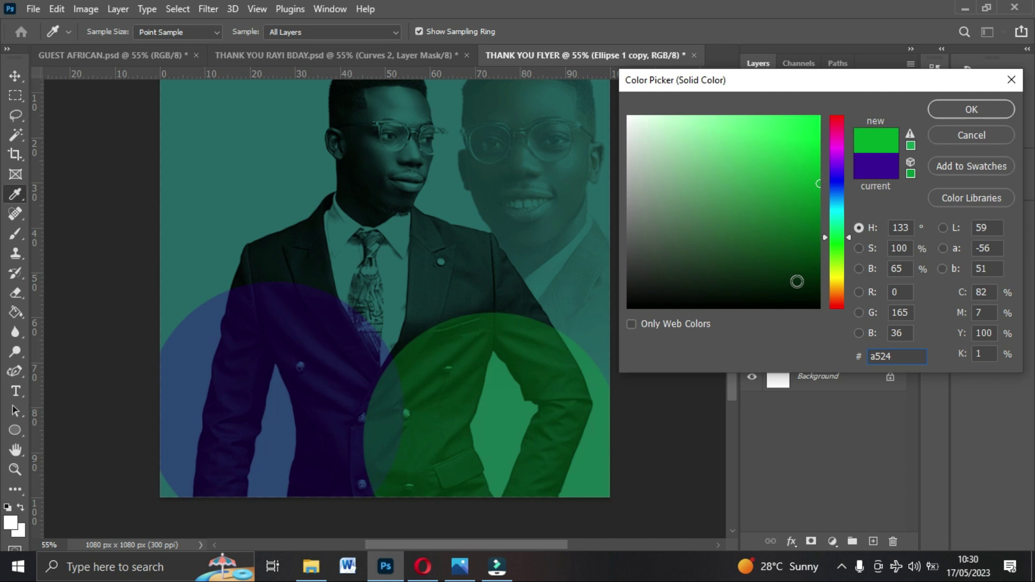
type("24")
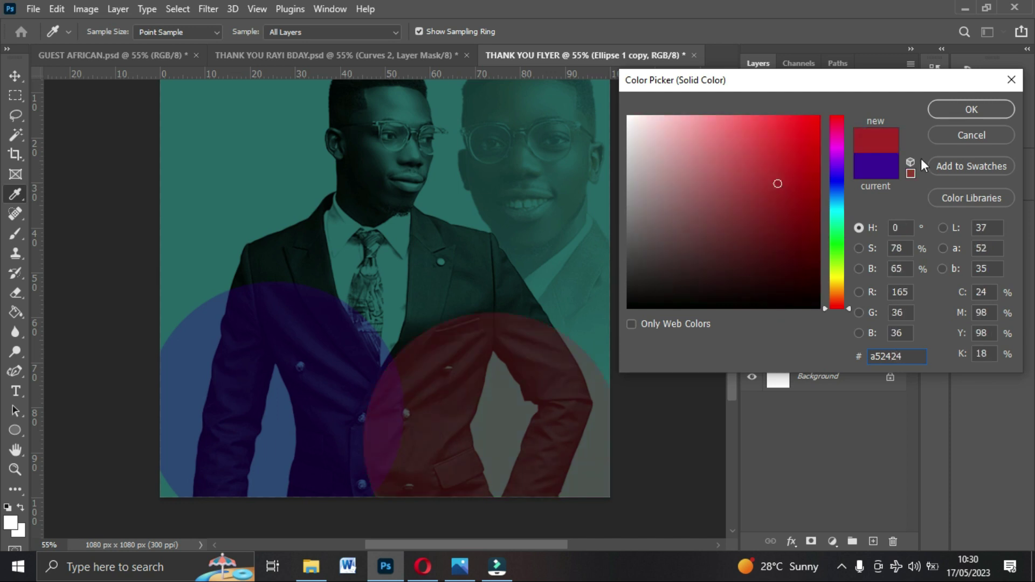
left_click(948, 108)
key("v")
left_click(700, 254)
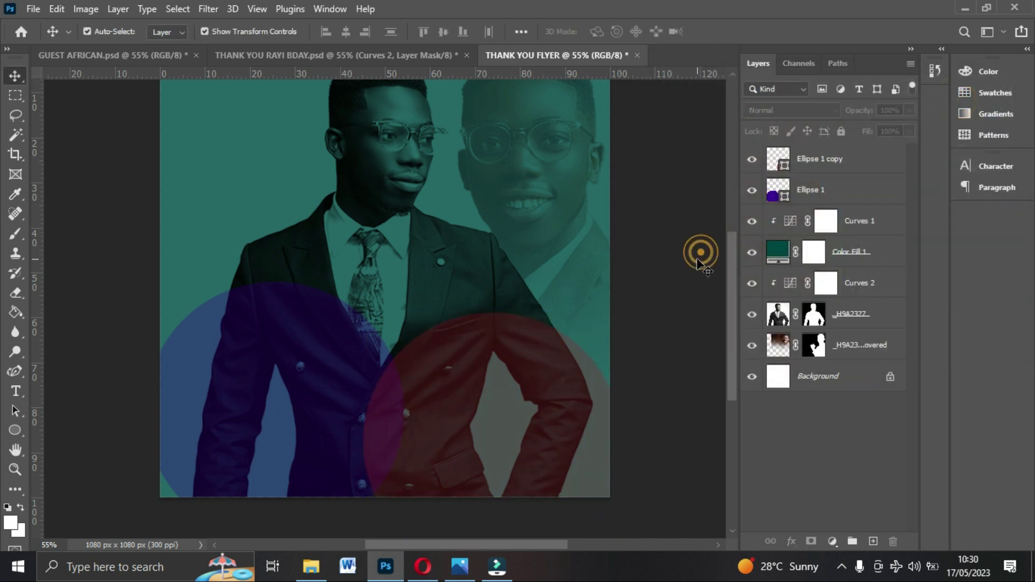
scroll(698, 260, "up", 1)
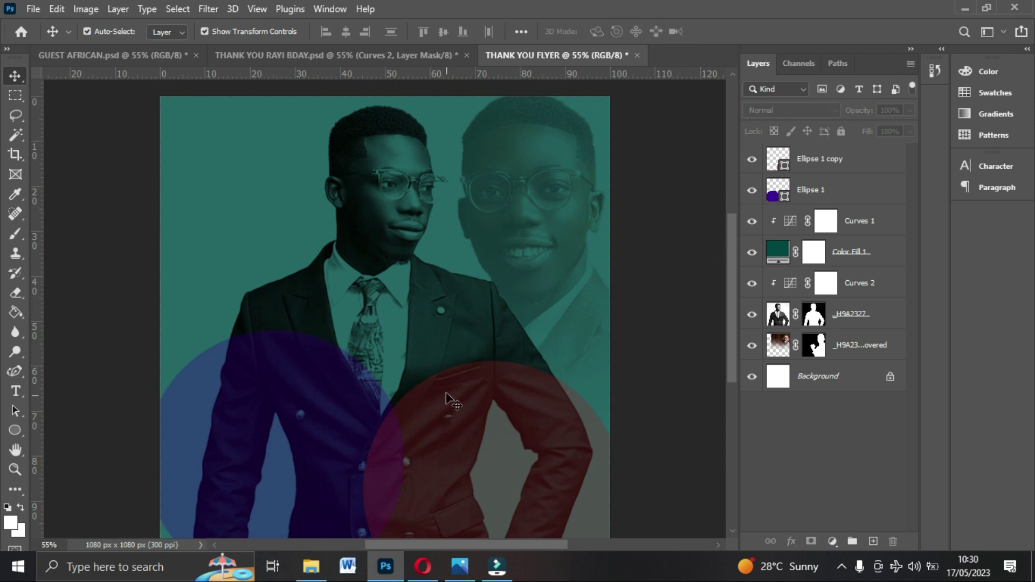
left_click(377, 55)
- Read the purple and red circle opacities in RAYI BDAY, then return to THANK YOU FLYER
scroll(243, 351, "down", 1)
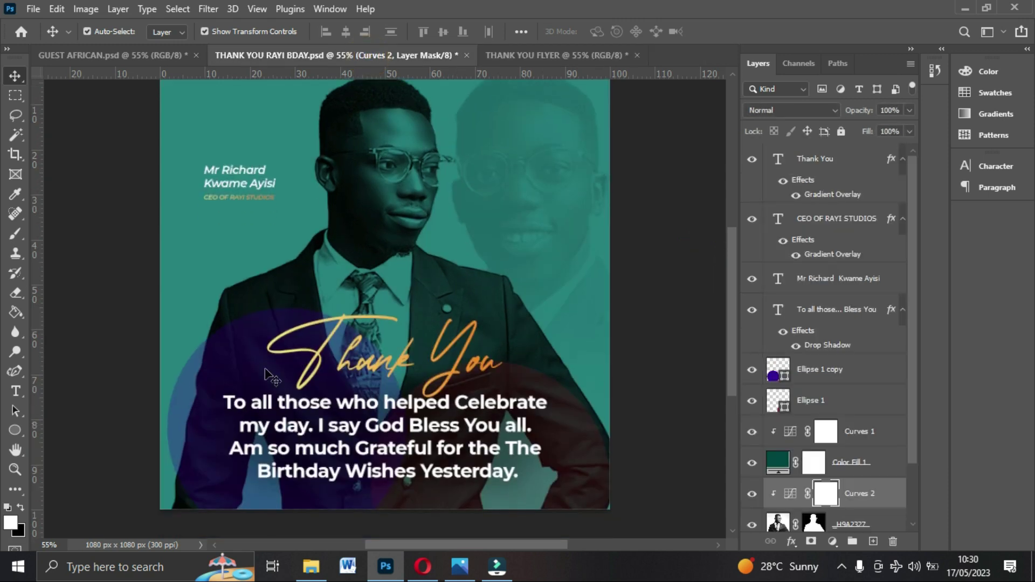
left_click(236, 354)
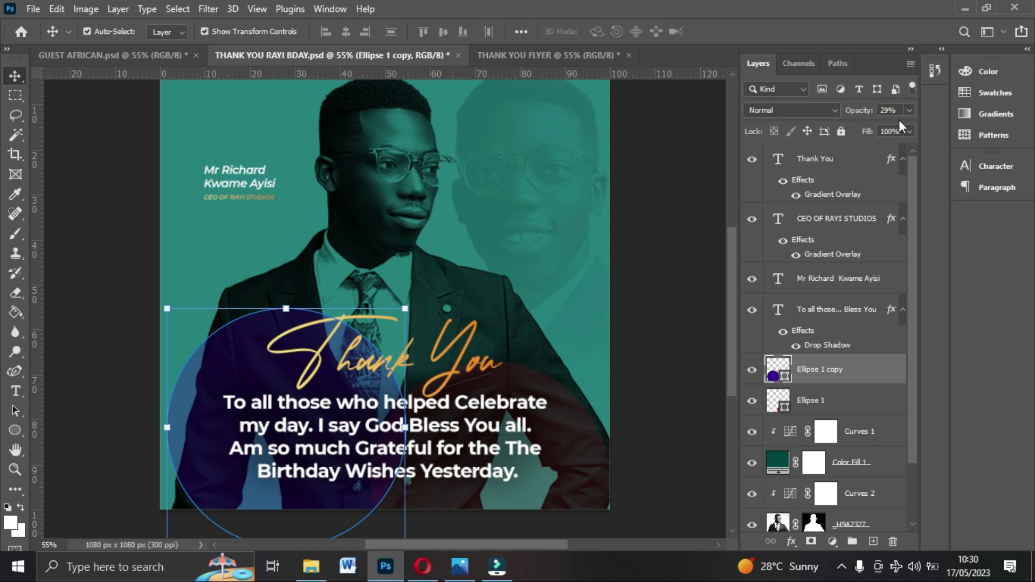
left_click(569, 464)
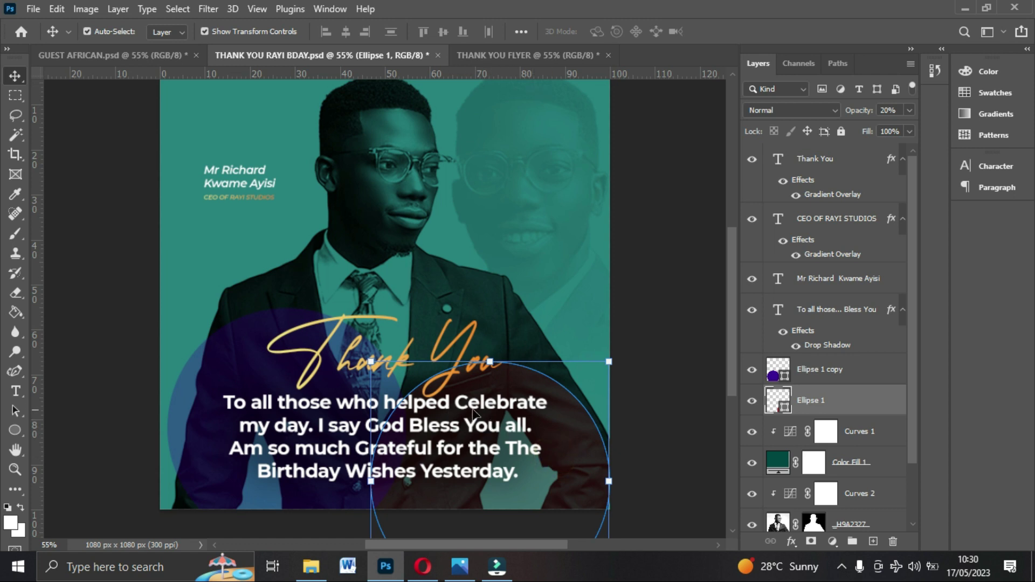
left_click(509, 56)
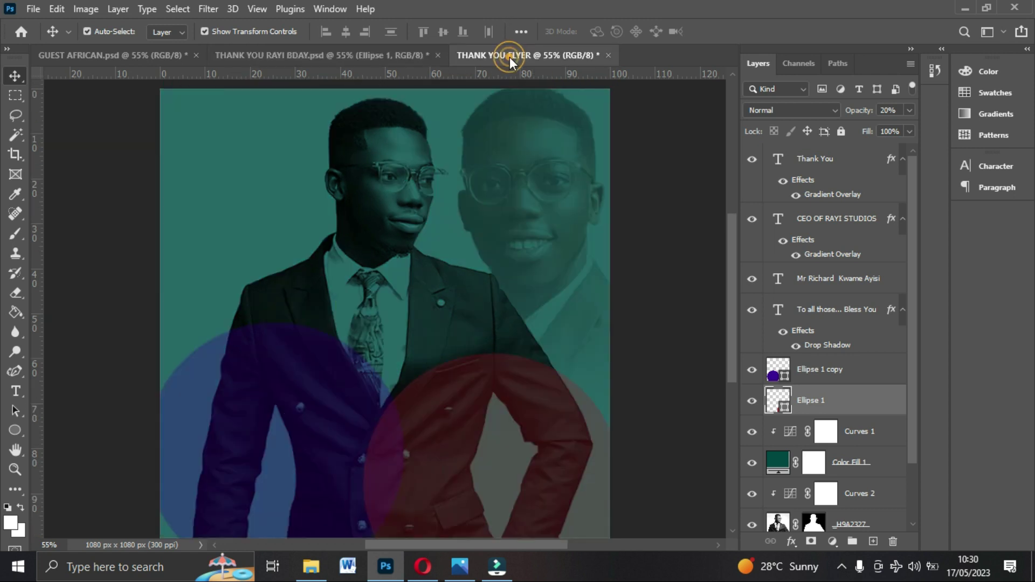
left_click(513, 447)
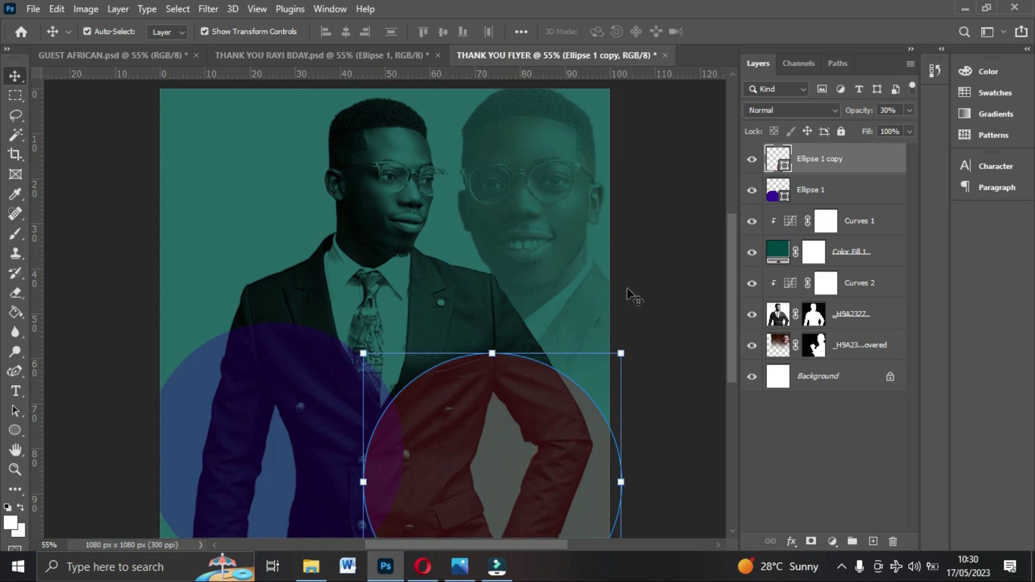
left_click(688, 268)
scroll(688, 268, "down", 1)
- Scale the purple and red circles together to about 94.9%
scroll(490, 353, "up", 1)
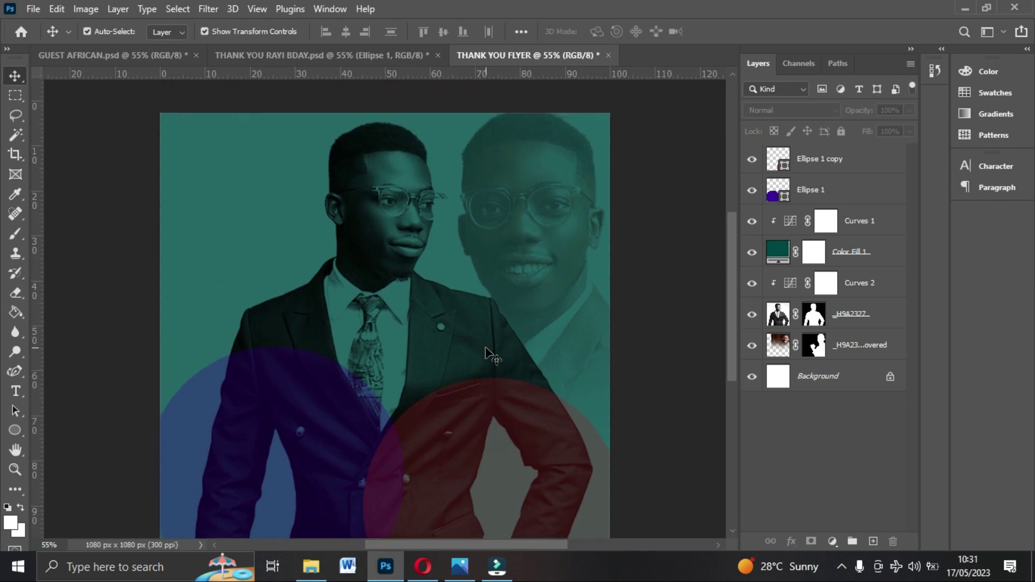
scroll(491, 356, "down", 1)
left_click(333, 419)
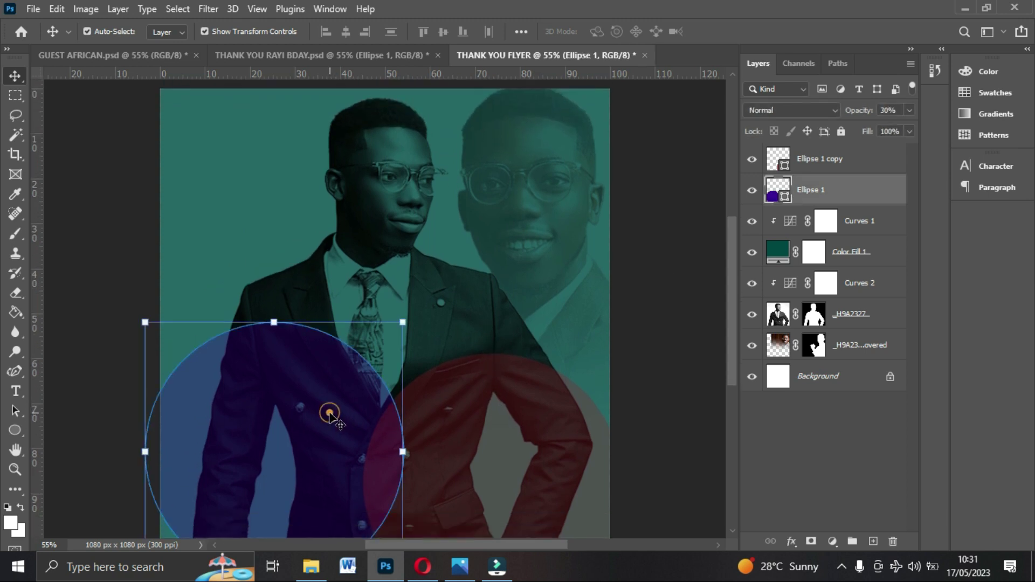
left_click(837, 159, "ctrl")
key("ctrl")
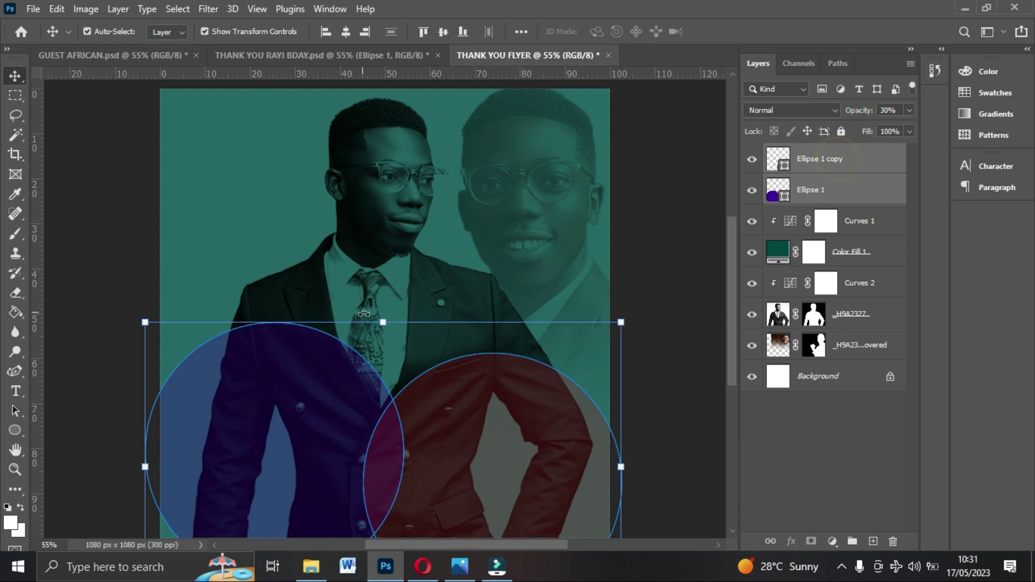
left_click_drag(382, 323, 378, 337)
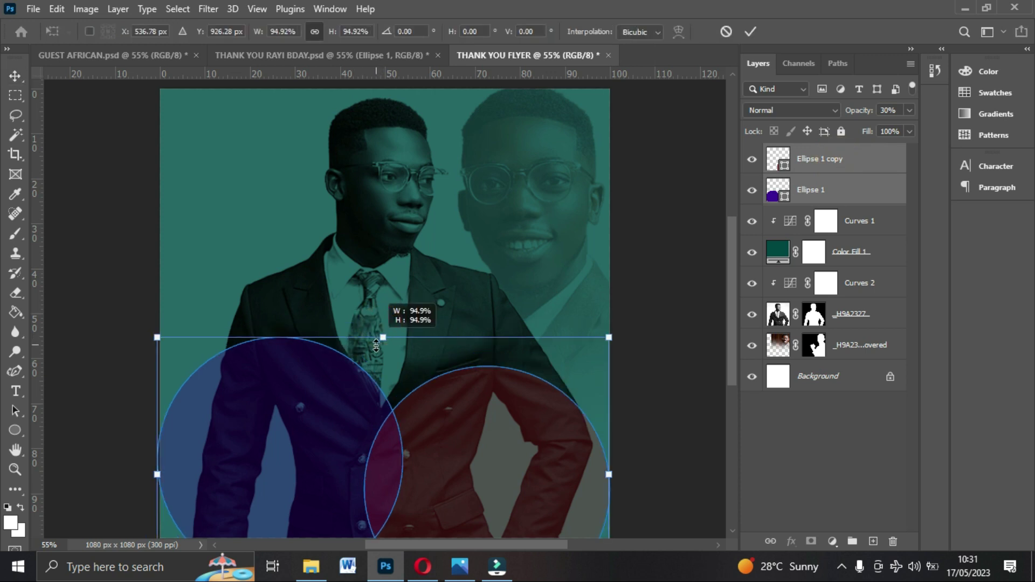
scroll(375, 346, "down", 1)
double_click(365, 399)
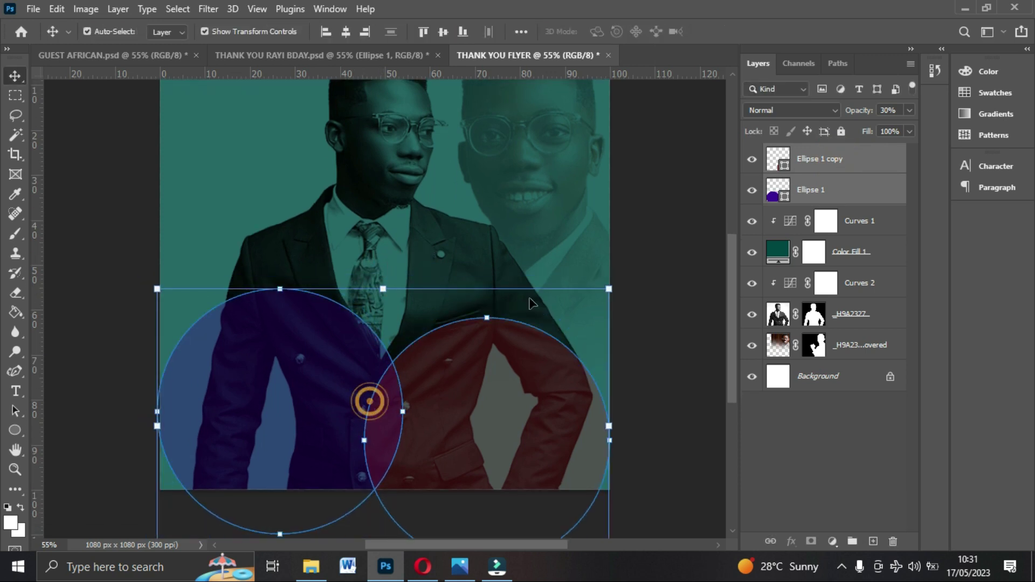
- Compare with the reference birthday flyer, then select the _H9A2327 portrait layer
left_click(642, 204)
scroll(640, 227, "up", 1)
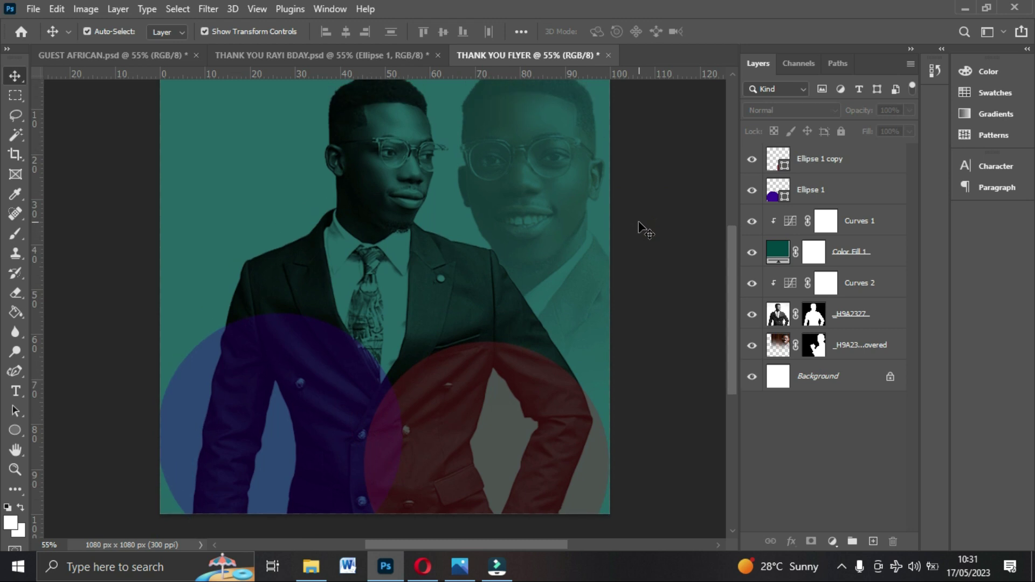
scroll(645, 229, "up", 1)
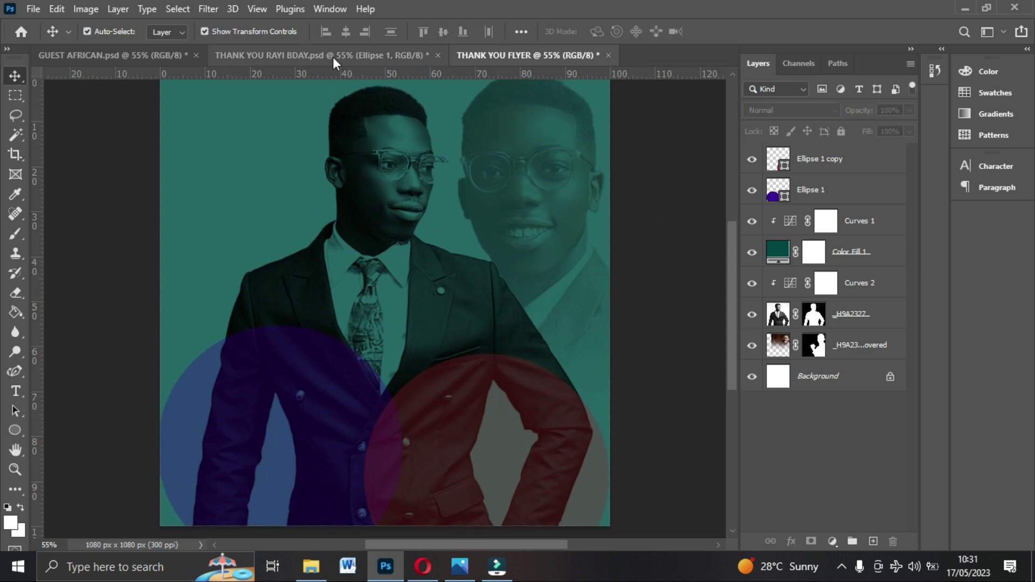
left_click(332, 55)
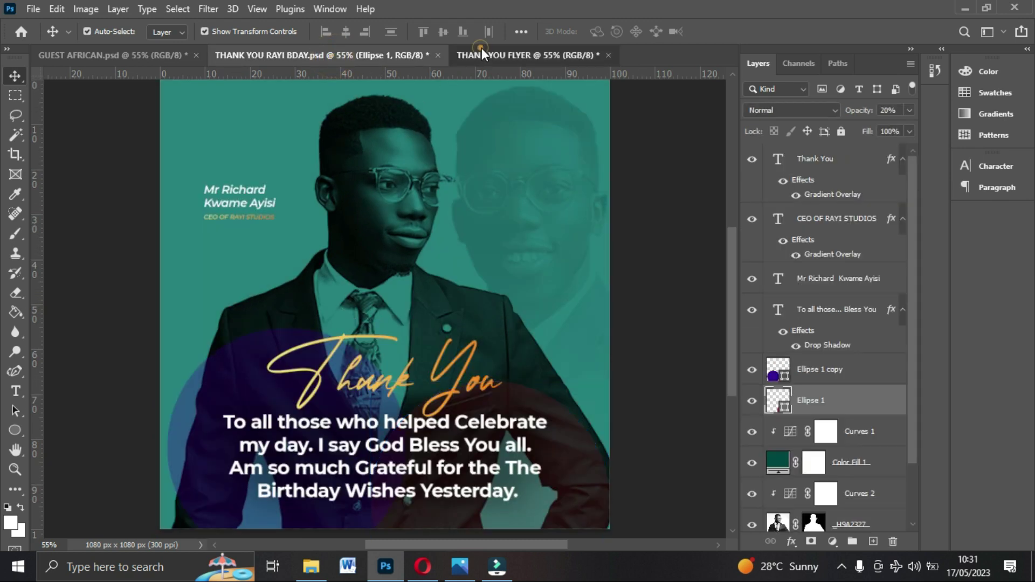
left_click(480, 50)
left_click(390, 218)
left_click(841, 314)
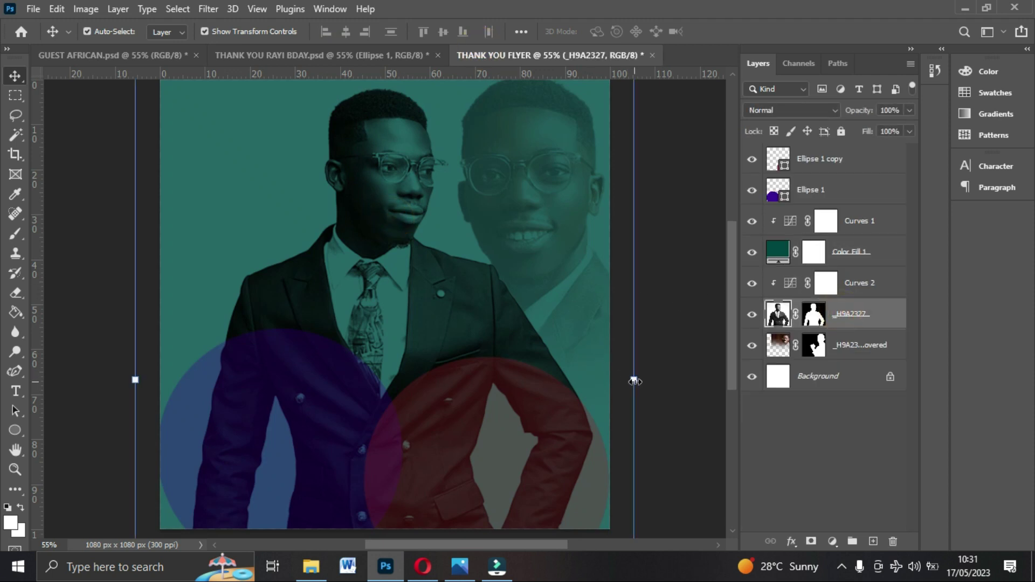
- Enlarge the _H9A2327 front portrait to 109.71% and move it lower
left_click_drag(634, 381, 658, 380)
mouse_move(372, 267)
left_mouse_down()
mouse_move(369, 258)
mouse_move(372, 284)
left_mouse_up()
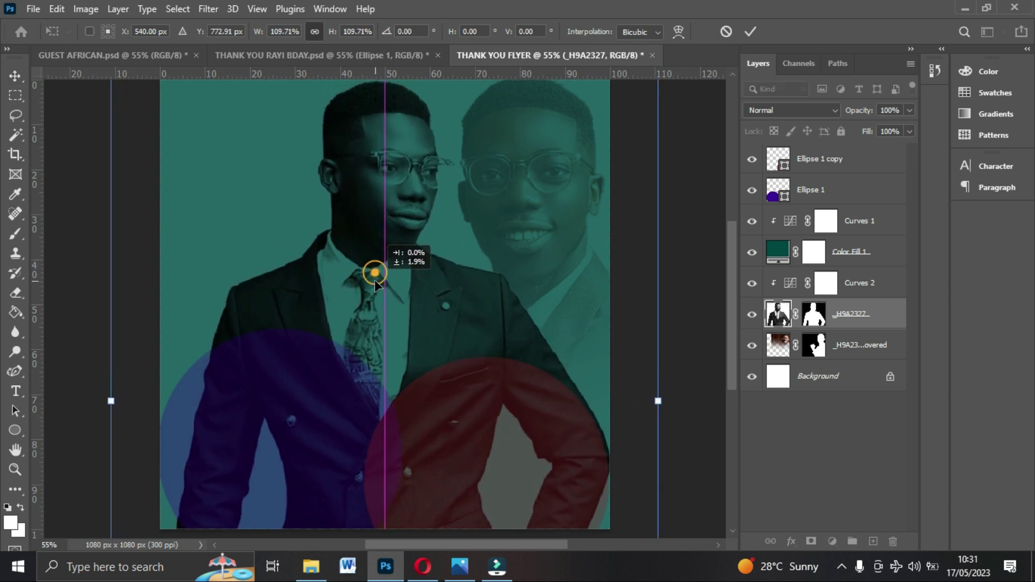
scroll(377, 284, "up", 2)
left_click(375, 289)
scroll(375, 289, "down", 2)
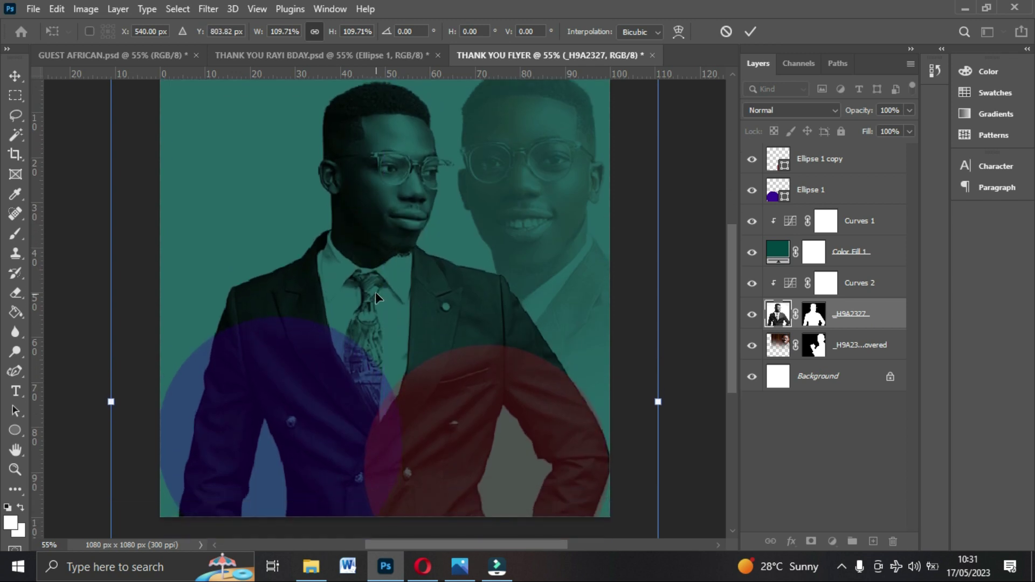
double_click(376, 289)
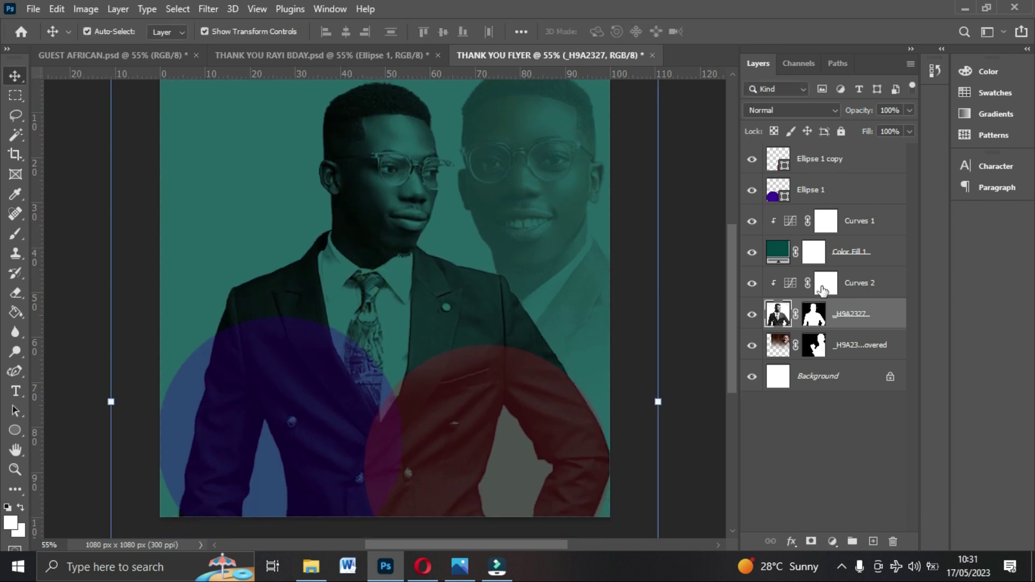
- Set the teal Color Fill 1 opacity to 81% and compare with the exported JPG
left_click(783, 258)
left_click(909, 110)
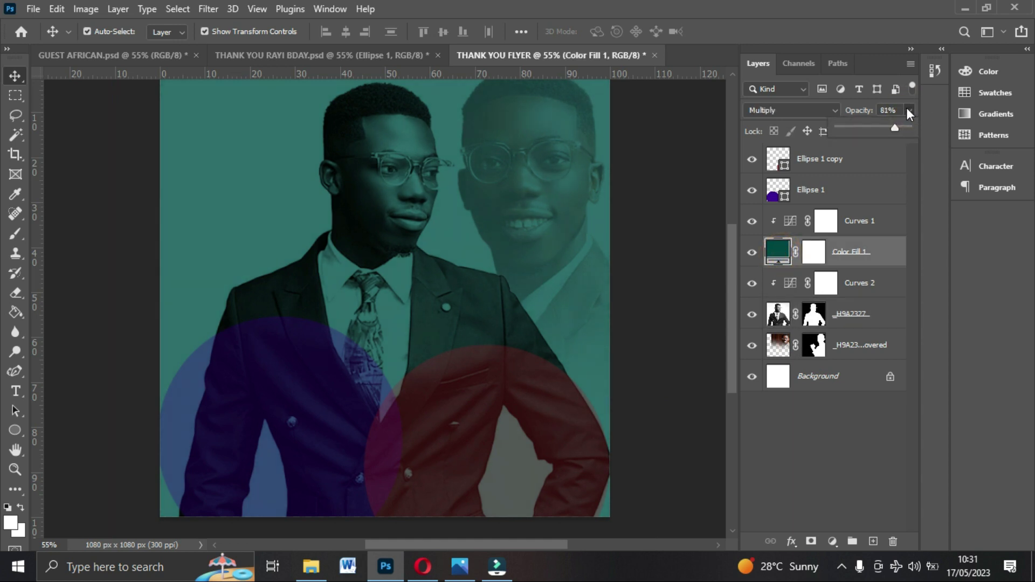
left_click(681, 183)
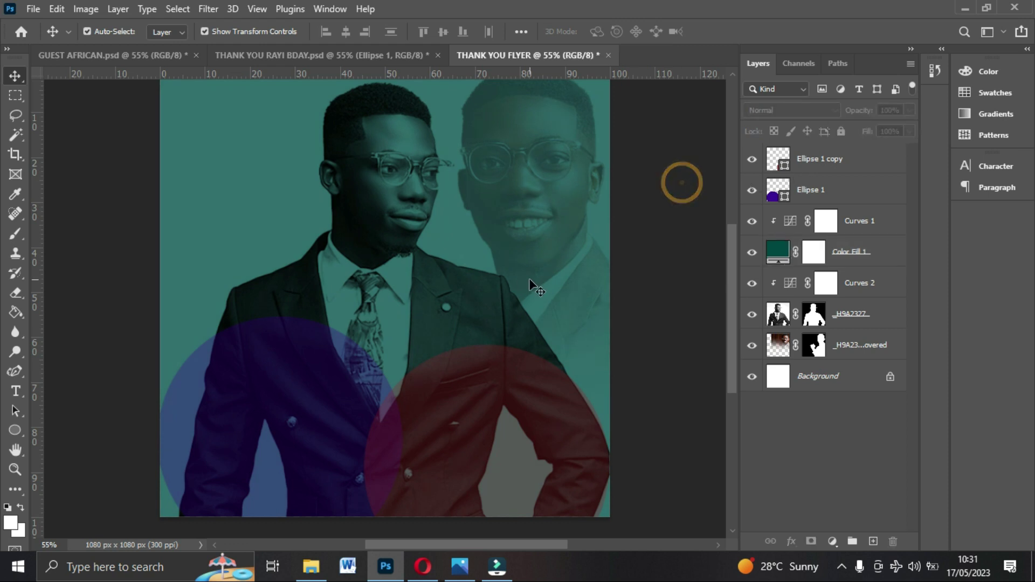
scroll(526, 272, "down", 1)
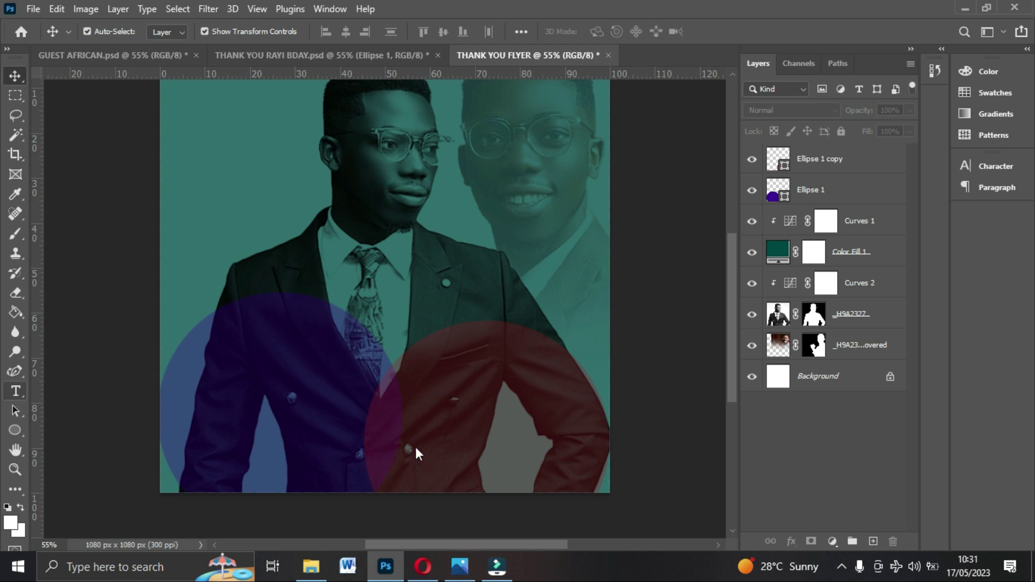
left_click(460, 565)
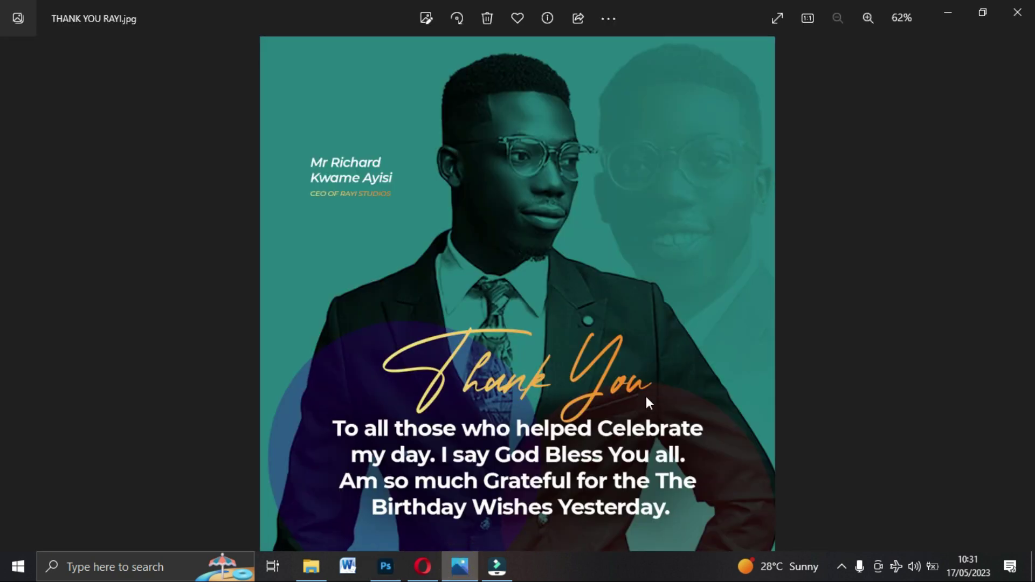
left_click(459, 566)
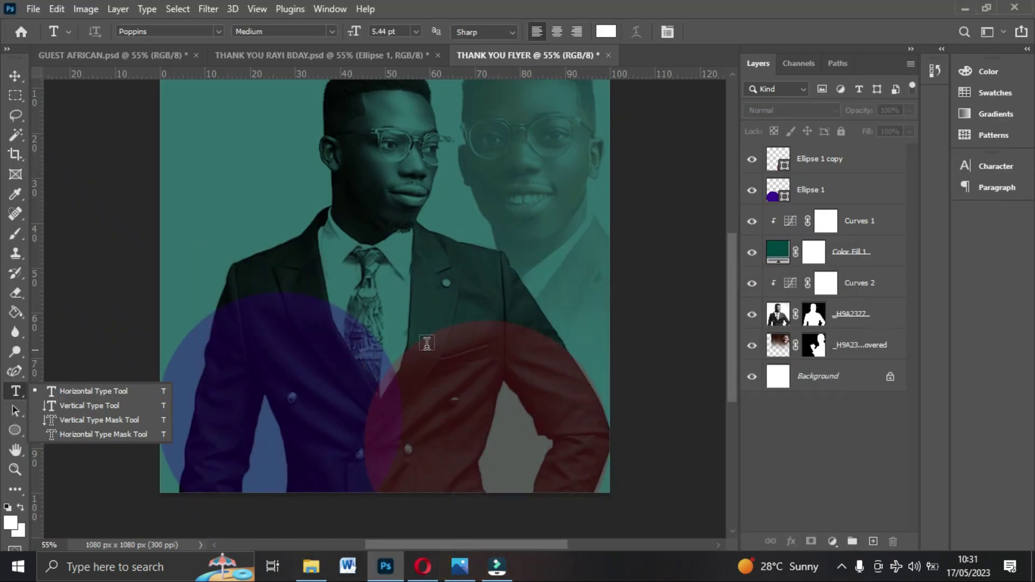
- Add 'Thank You' text in Bandung Signature Free Personal Regular below the man's chin
left_click(1008, 171)
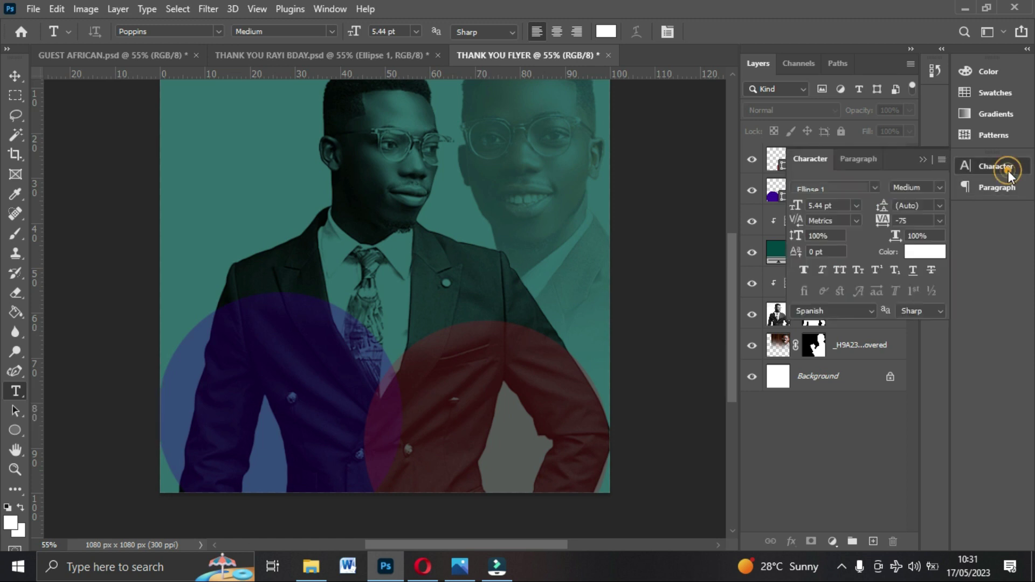
left_click(836, 187)
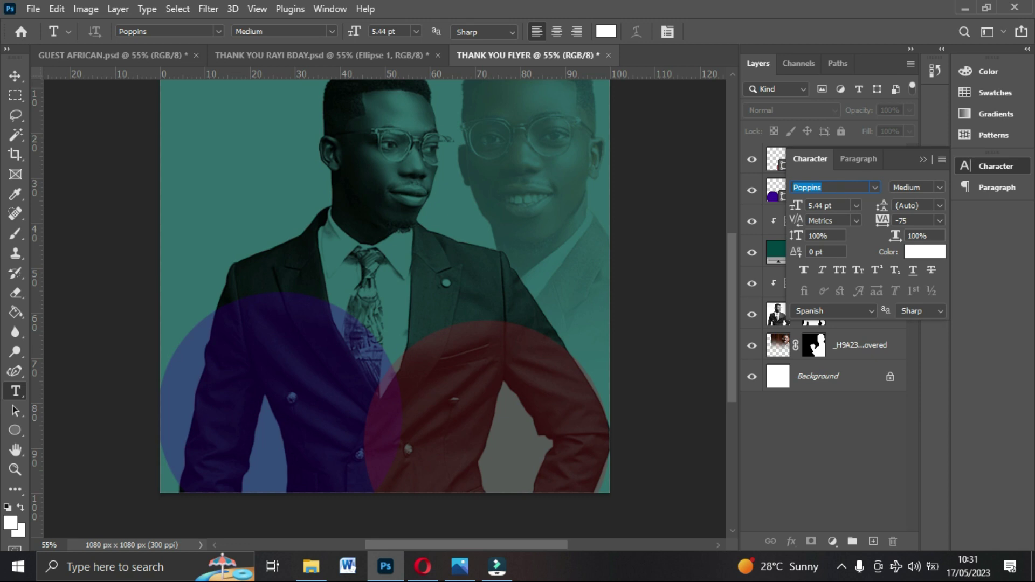
type("Si")
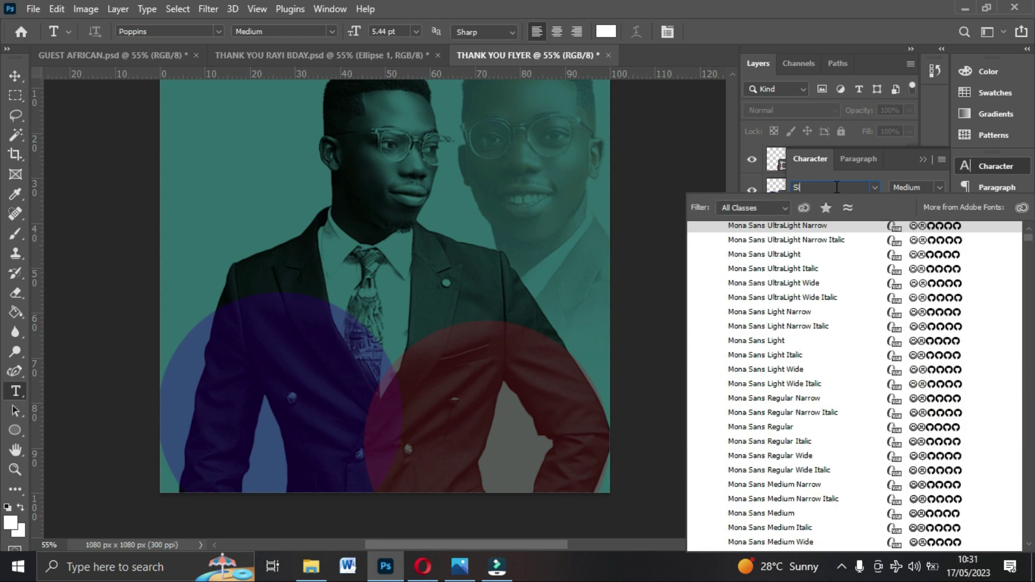
type("gnatur...")
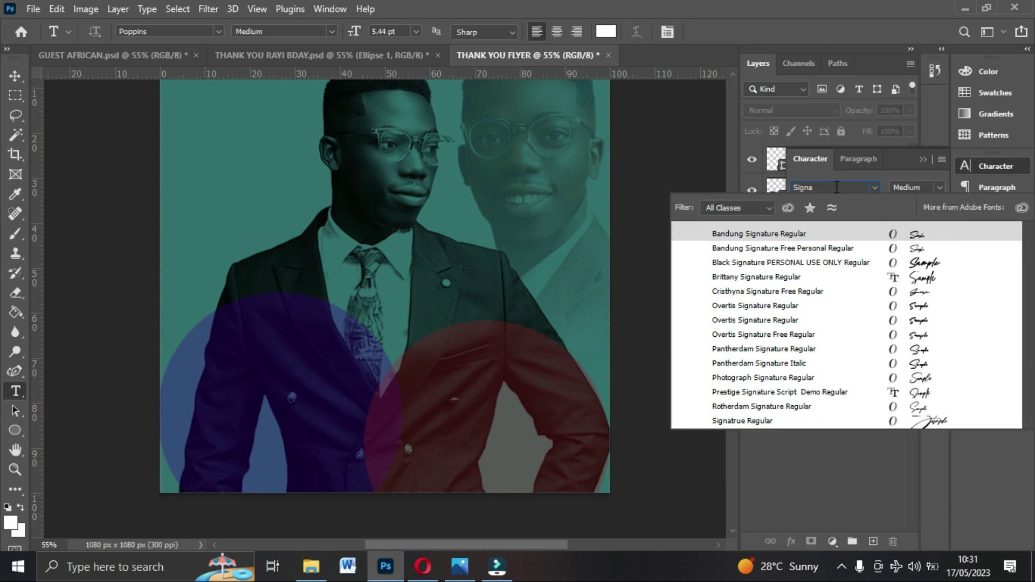
left_click(893, 249)
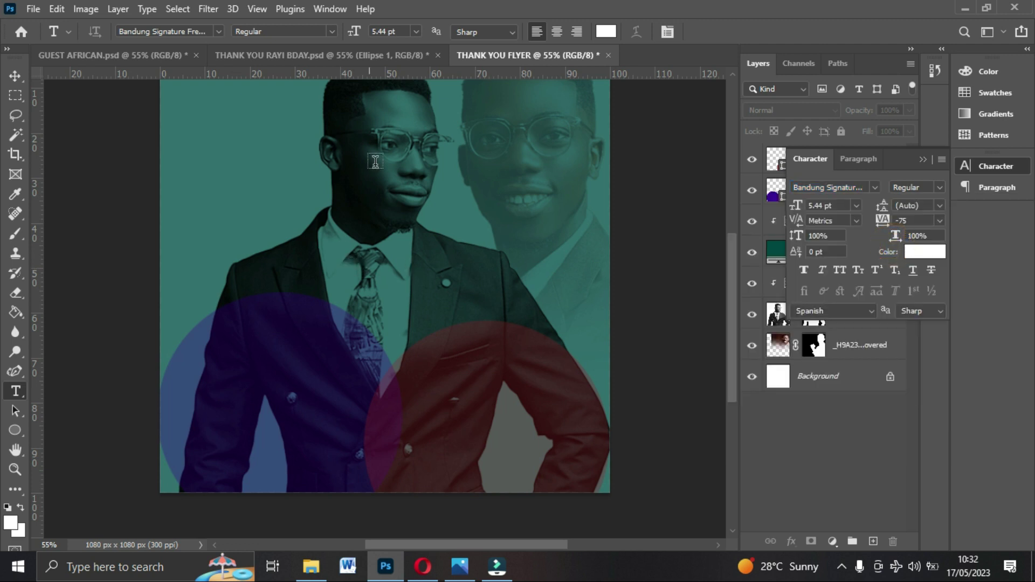
left_click(343, 206)
left_click(344, 206)
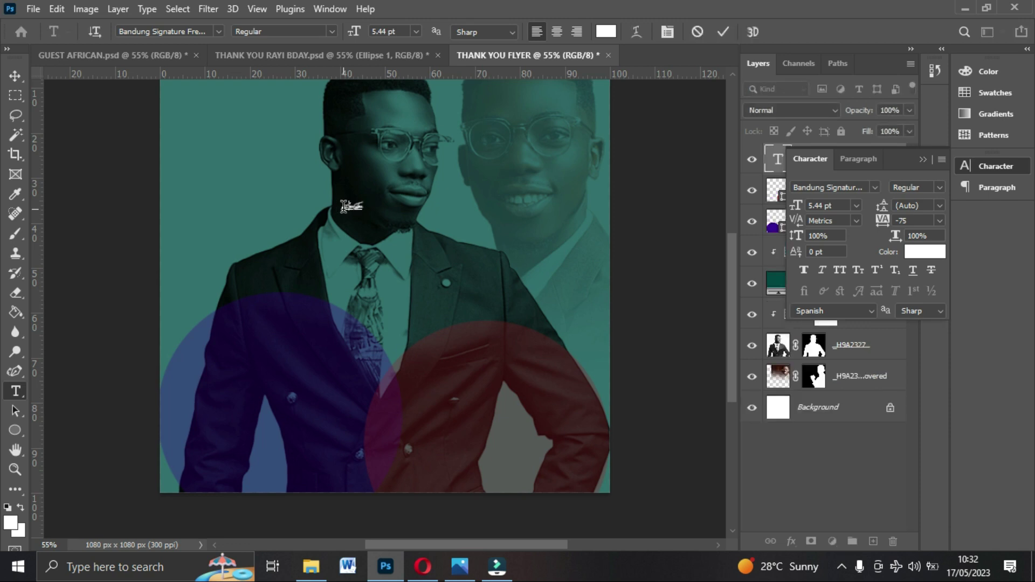
key("ctrl+Return")
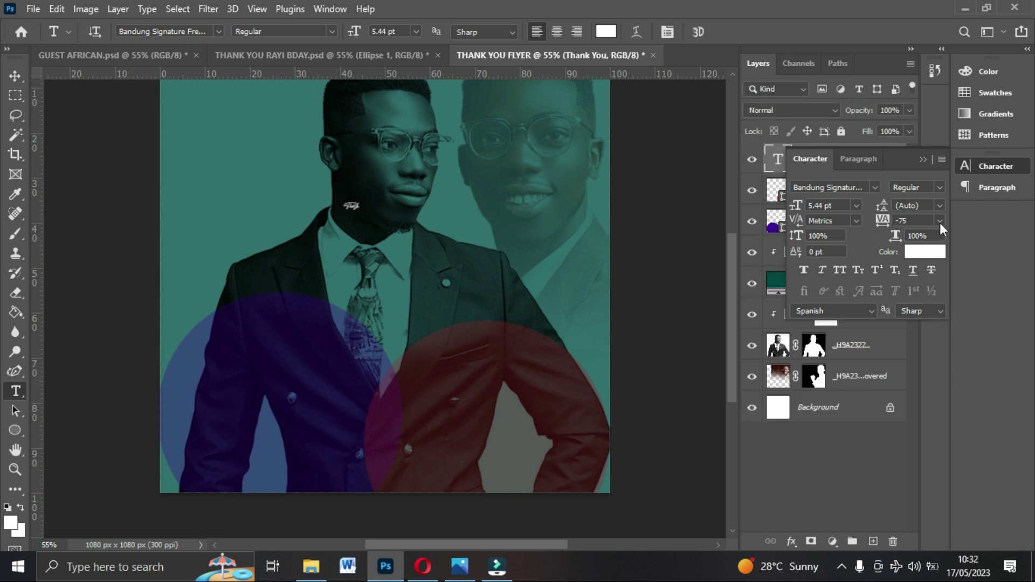
- Set the text's tracking to 0 and size to 72 pt, then move it across the chest
left_click(939, 221)
left_click(917, 311)
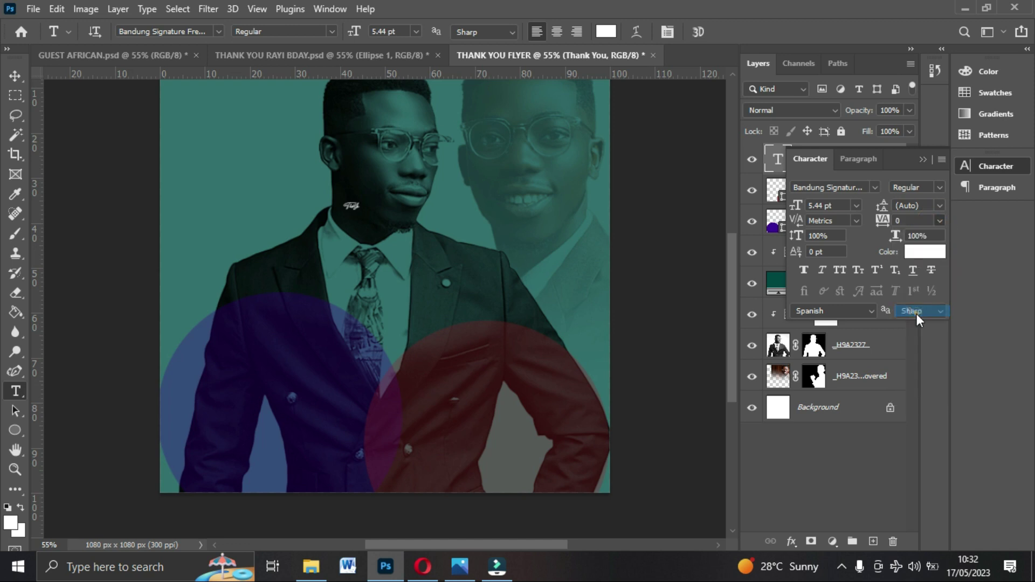
left_click(855, 205)
left_click(840, 396)
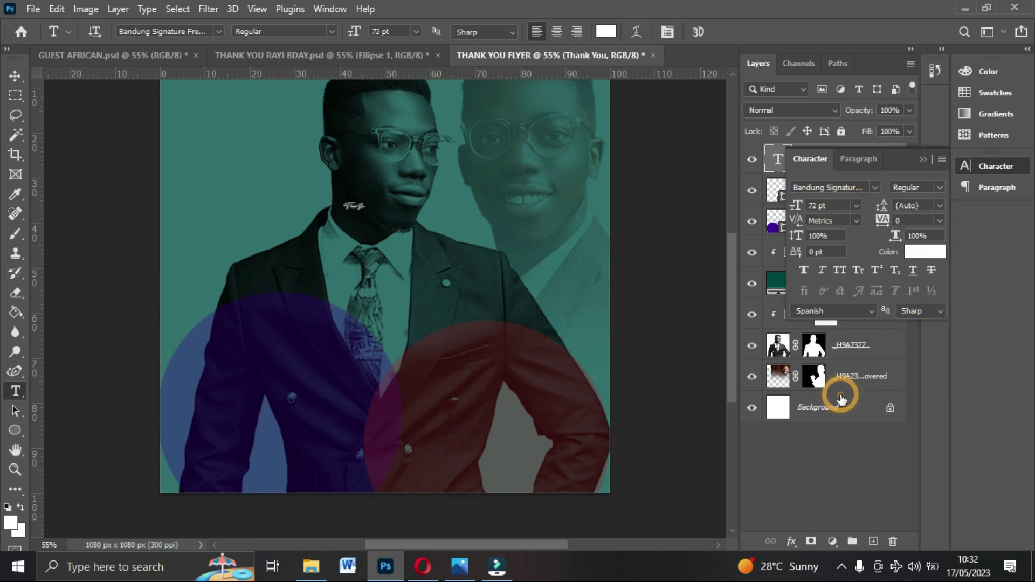
left_click(15, 75)
left_click_drag(523, 183, 420, 318)
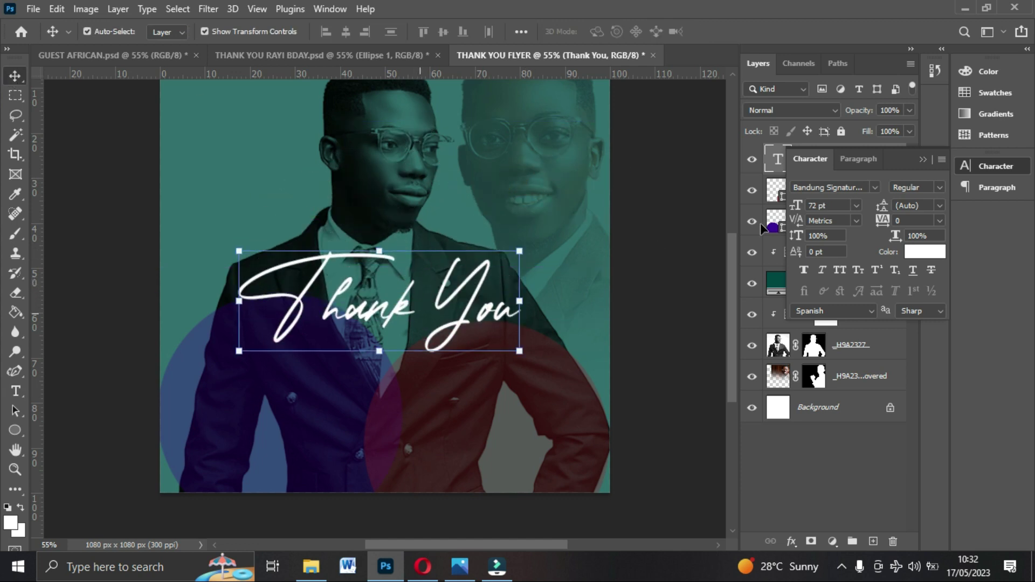
- Reduce 'Thank You' to 60 pt and nudge it slightly lower and right
left_click(855, 206)
left_click(842, 389)
left_click_drag(421, 305, 433, 323)
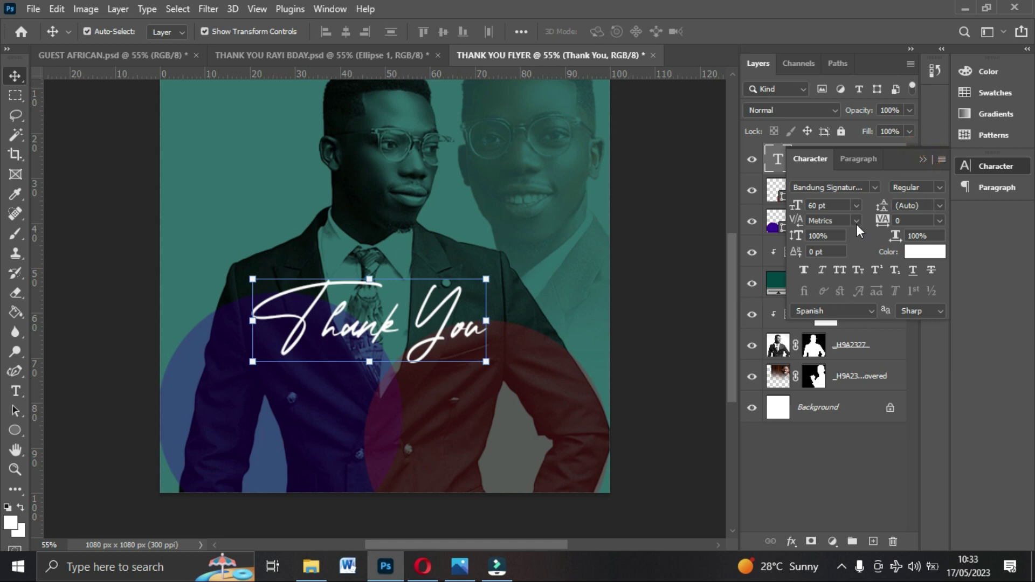
- Duplicate the Thank You layer and place the copy below the original
left_click(923, 162)
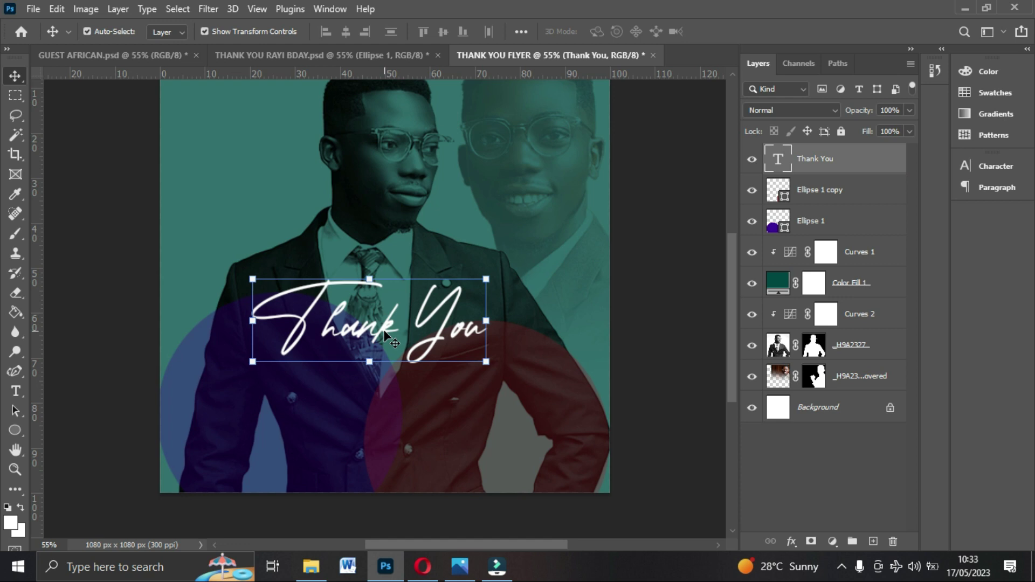
key("ctrl+j")
left_click_drag(383, 330, 388, 425)
- Change the copied text's font to Montserrat Medium
left_click(995, 166)
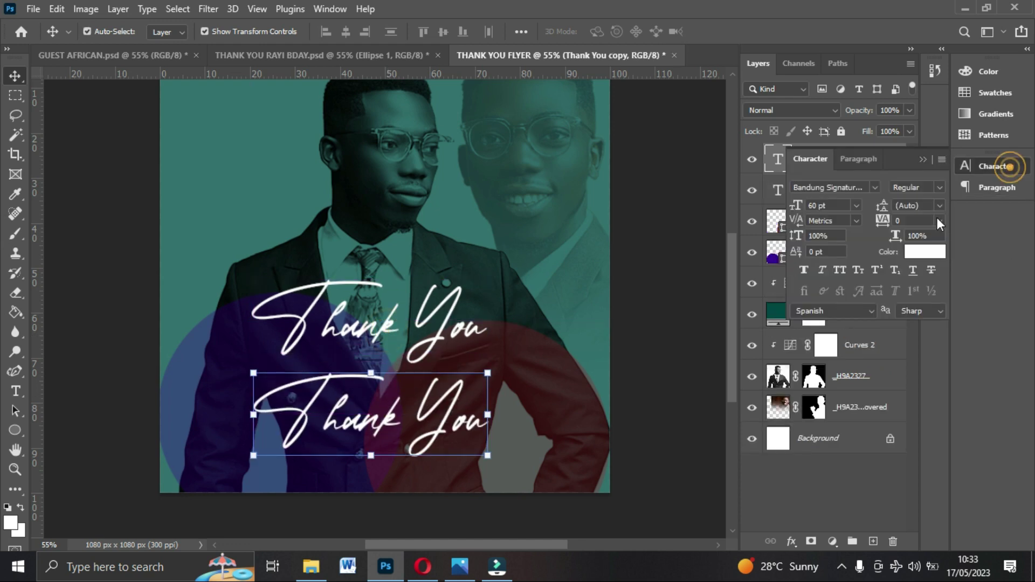
left_click(876, 185)
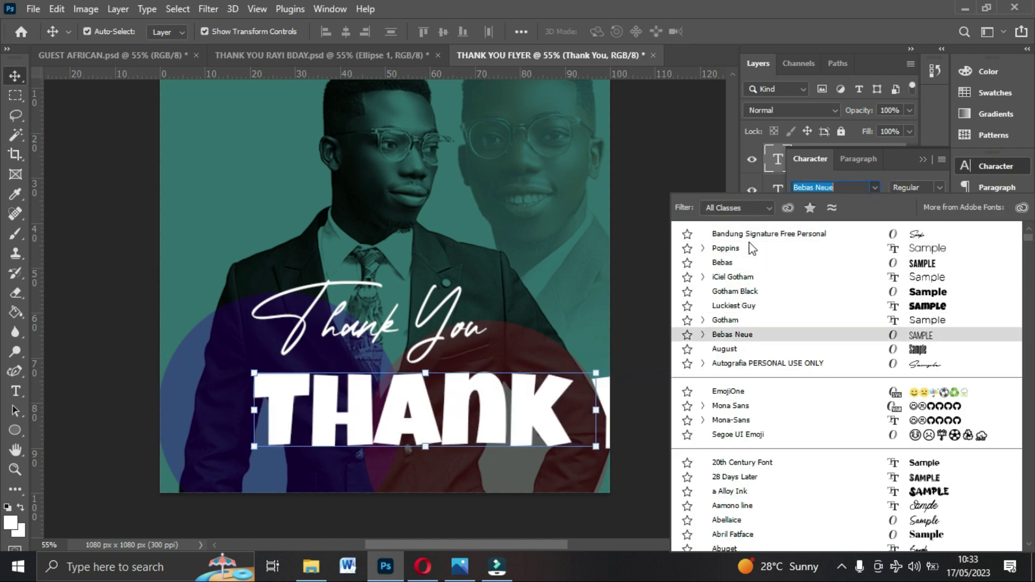
left_click(725, 248)
left_click(874, 187)
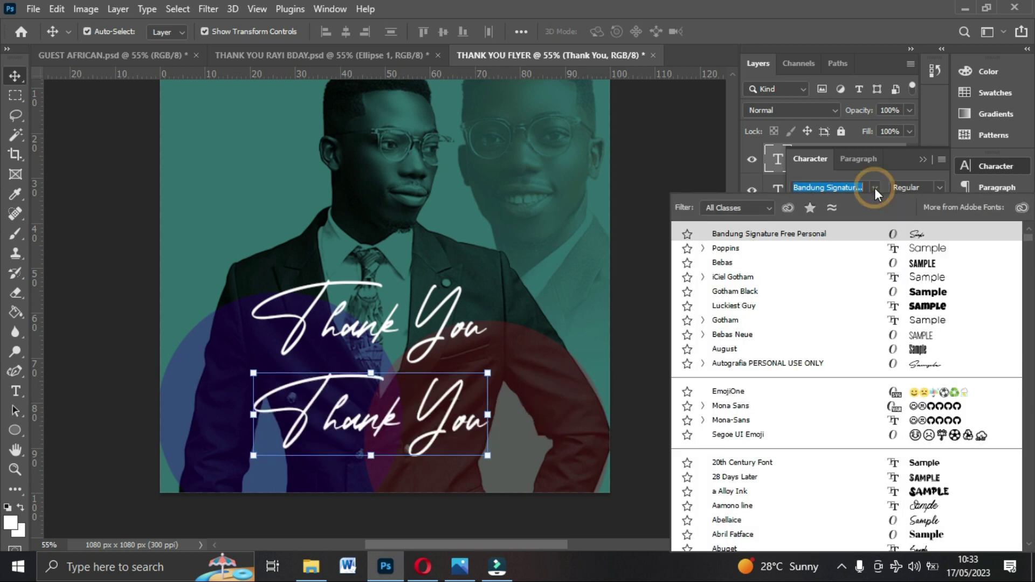
type("Mons")
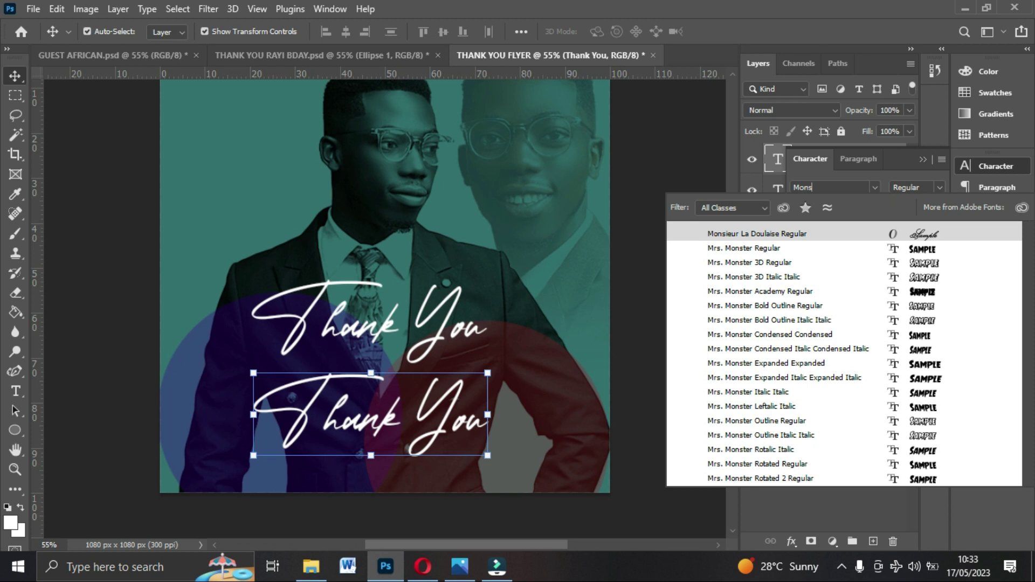
type("t")
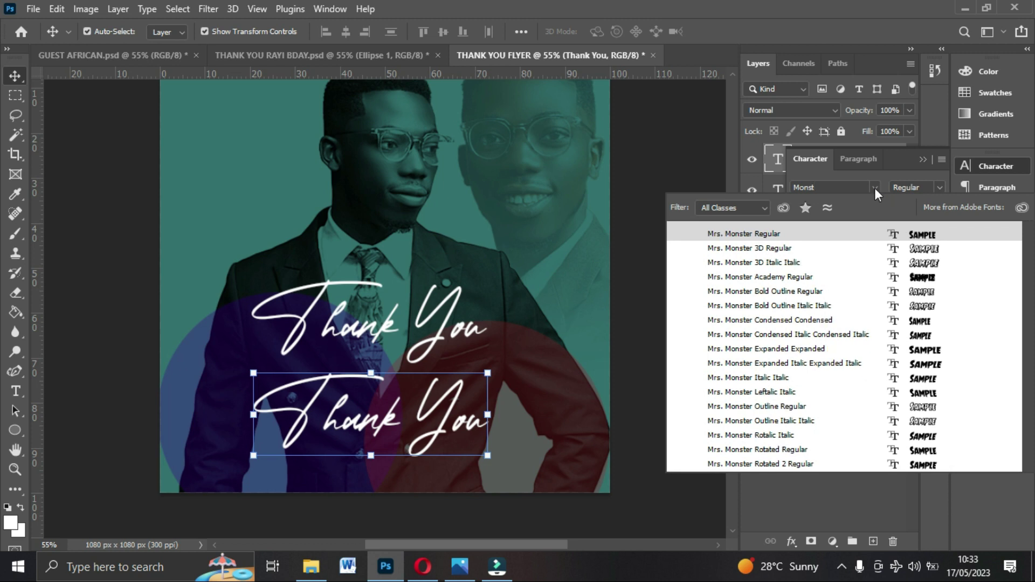
key("BackSpace")
key("BackSpace")
type("tserra")
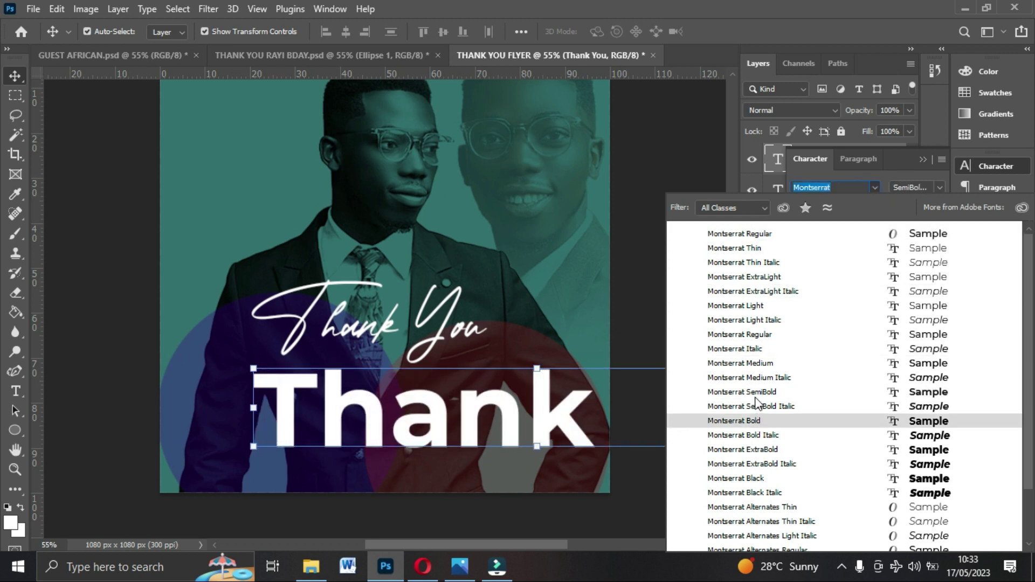
left_click(746, 365)
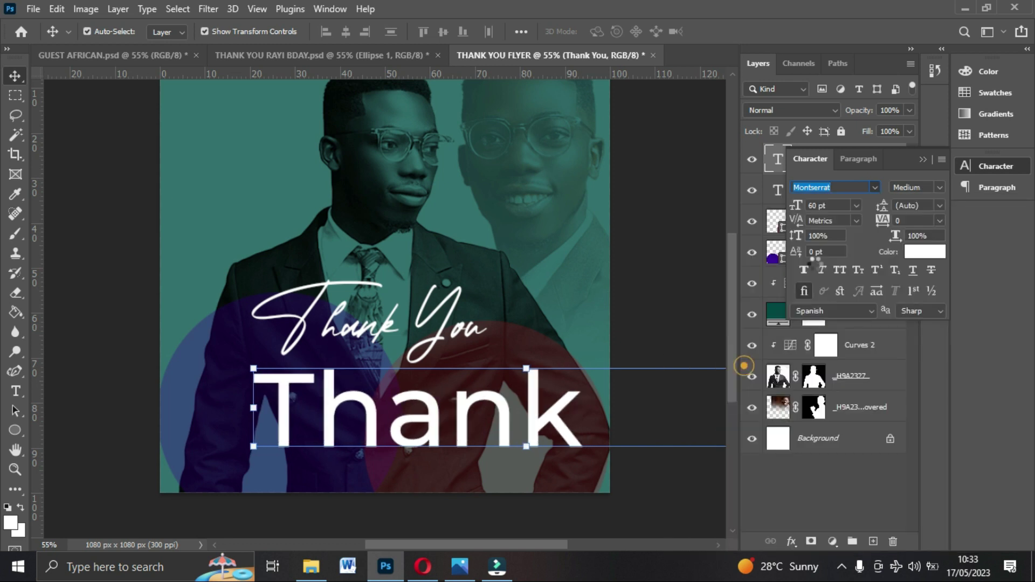
- Size the copy to 9 pt, move it under the heading, and select its words
left_click(854, 207)
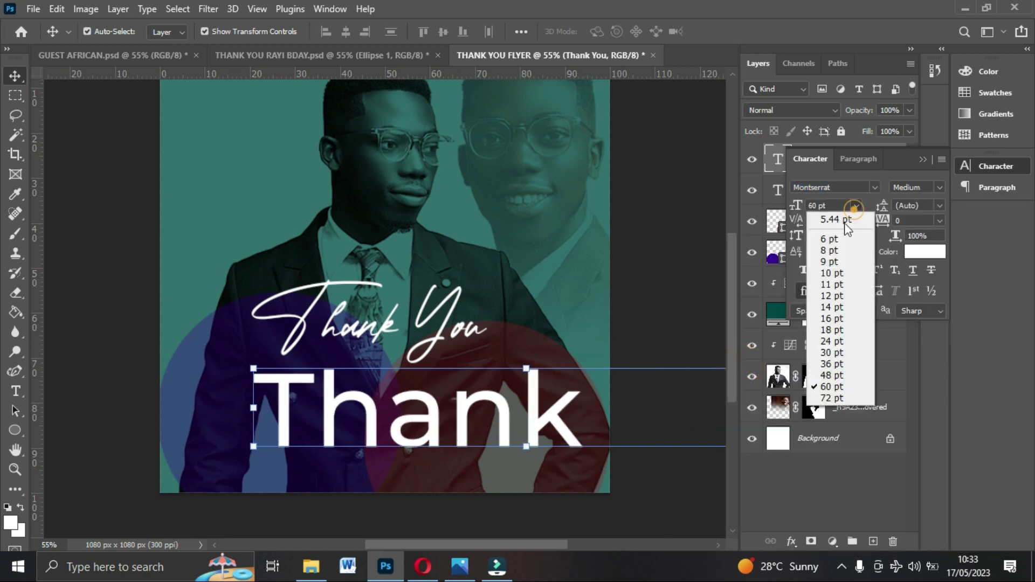
left_click(828, 261)
left_click_drag(334, 442, 348, 388)
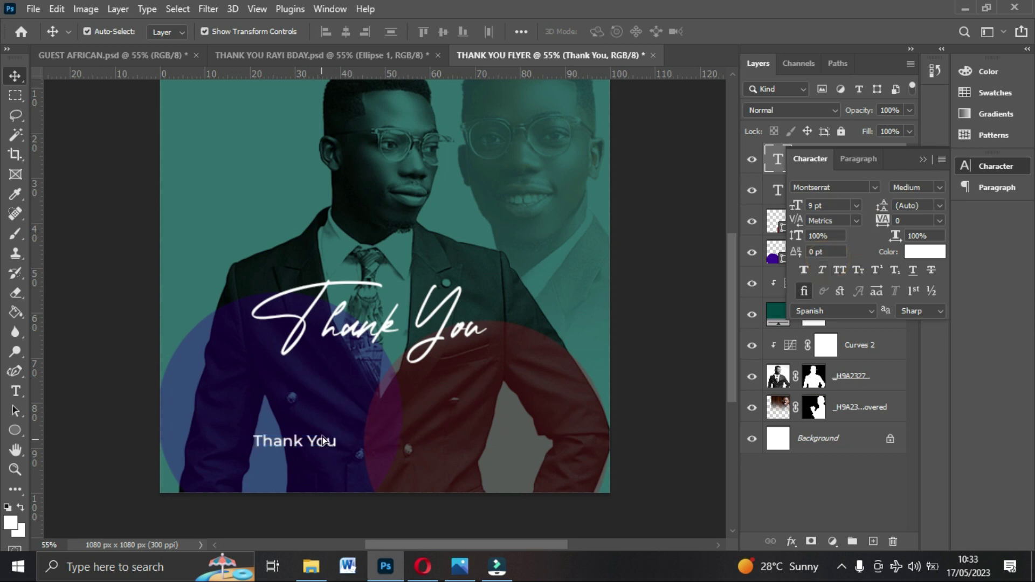
left_click(348, 388)
double_click(348, 388)
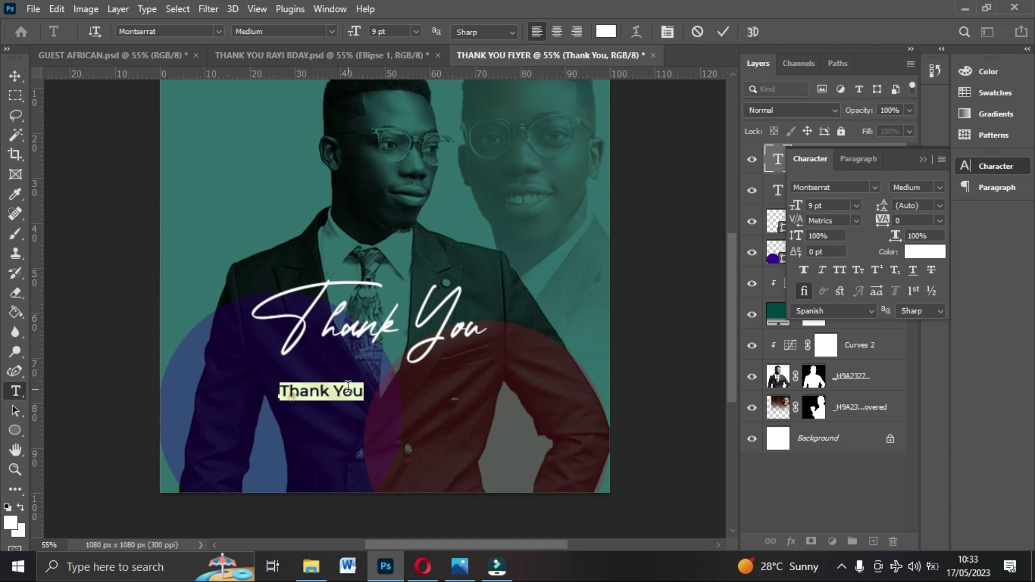
left_click(460, 565)
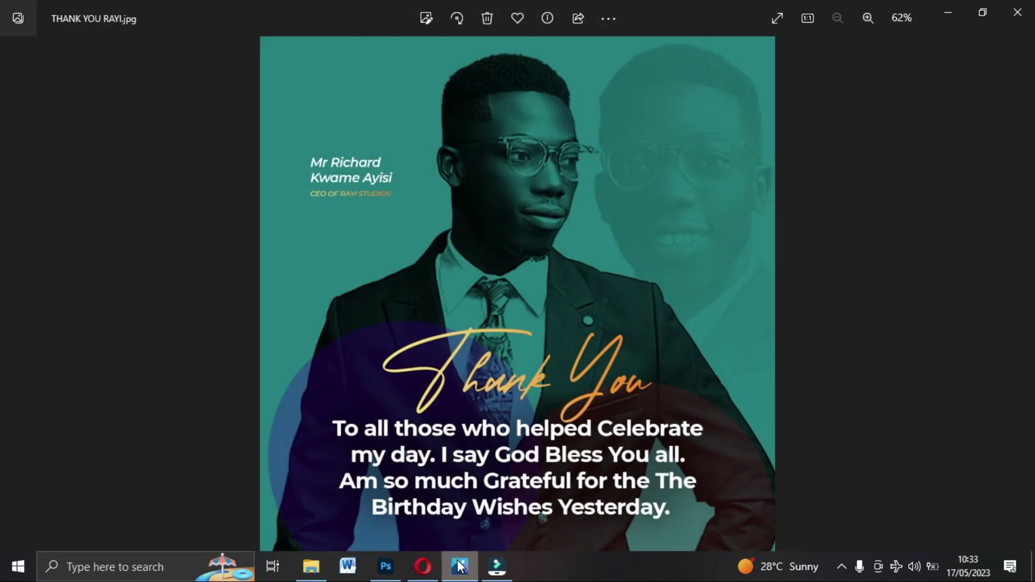
left_click(460, 565)
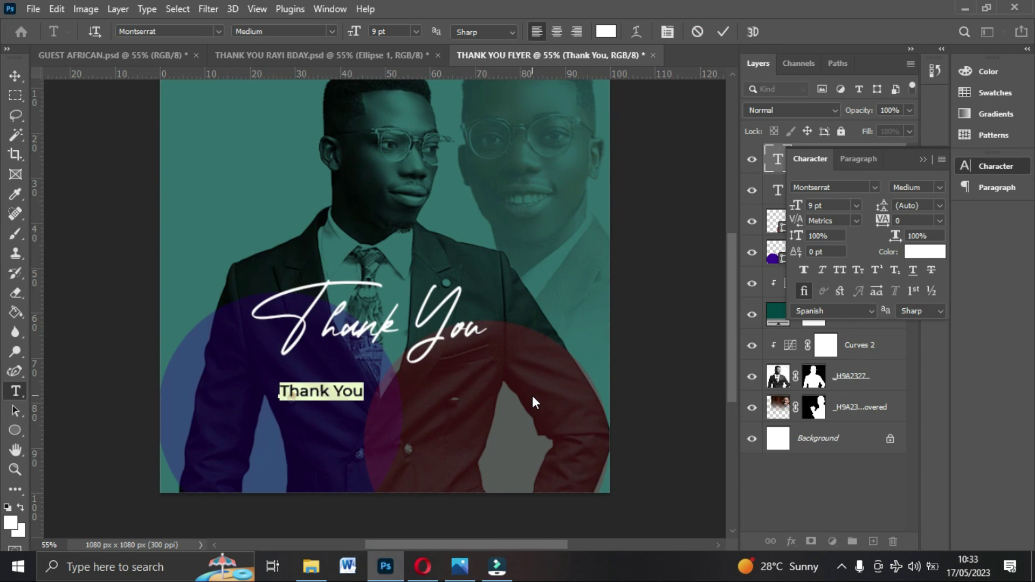
- Type the message 'To All Those Who Helped Celebrate… Wishes Yesterday.' over four lines
type("To All Those Who Helped Celebrate")
key("Return")
type("my ")
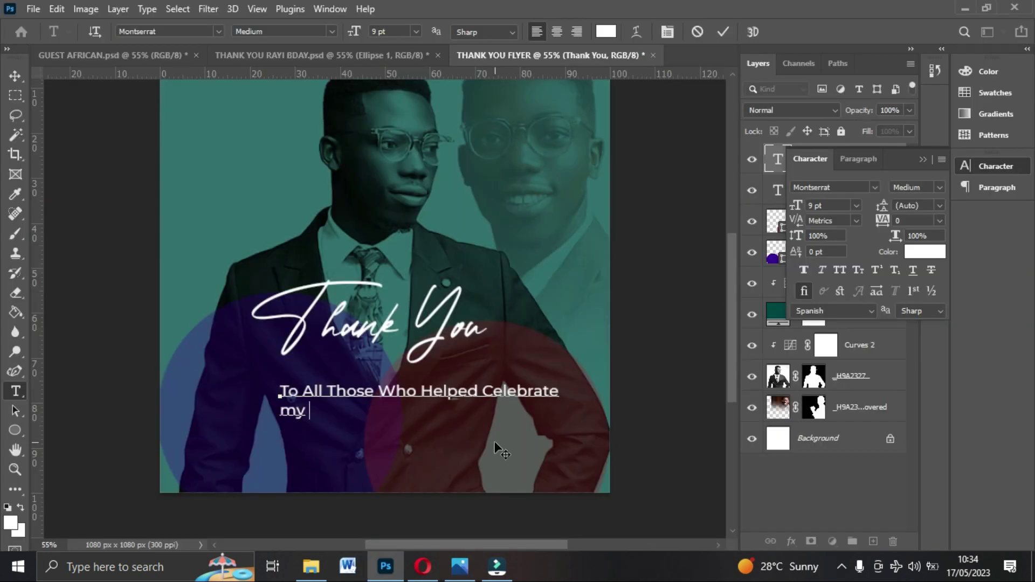
type("birthday. I say God Bless You Al")
left_click(453, 571)
left_click(453, 571)
type("l.")
key("Return")
type("Am so much Grateful for the Birthda")
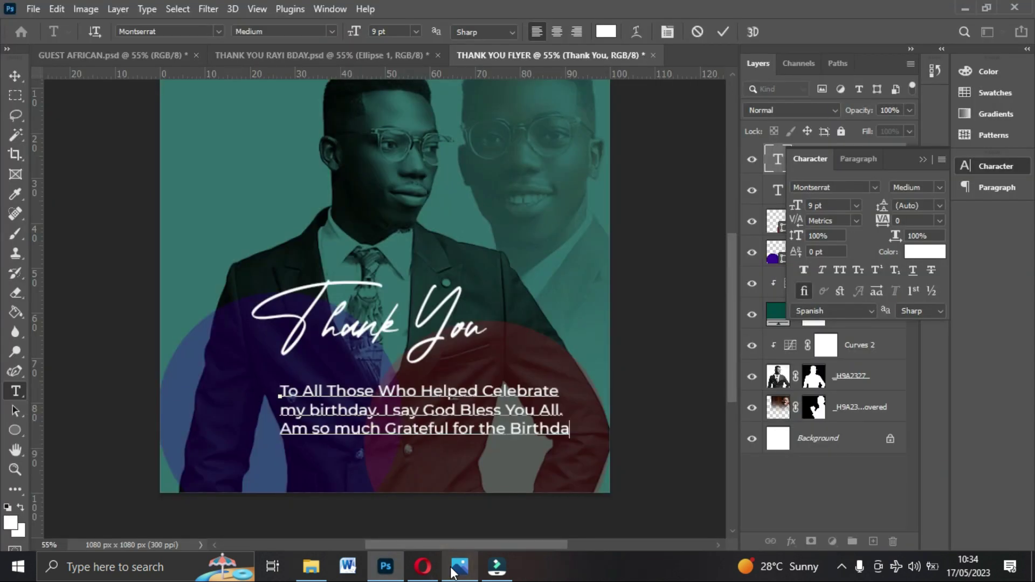
type("y")
key("Return")
type("Wishes Yesterday.")
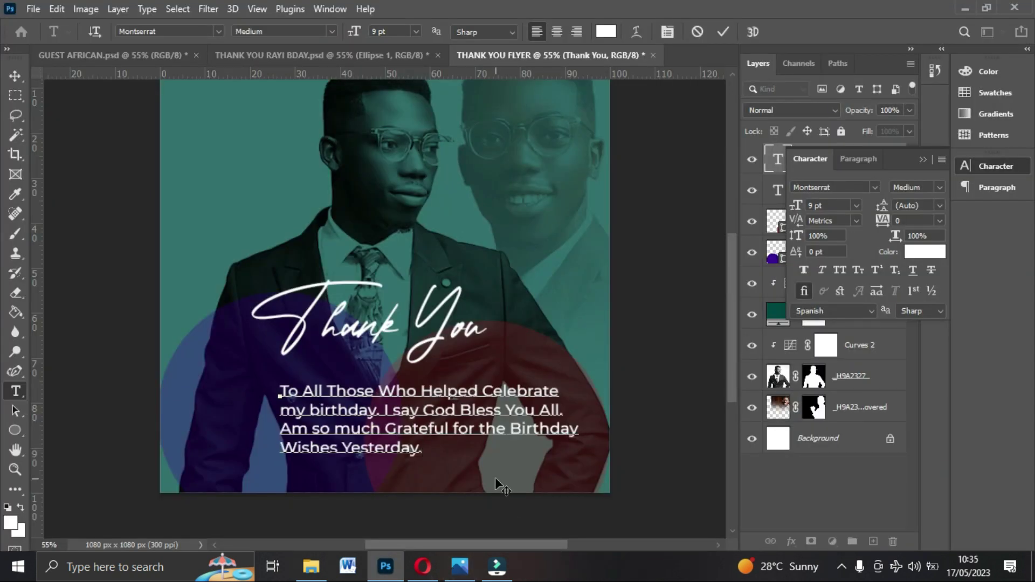
- Keep the line breaks as typed, centre-align the whole message, and commit it
key("Return")
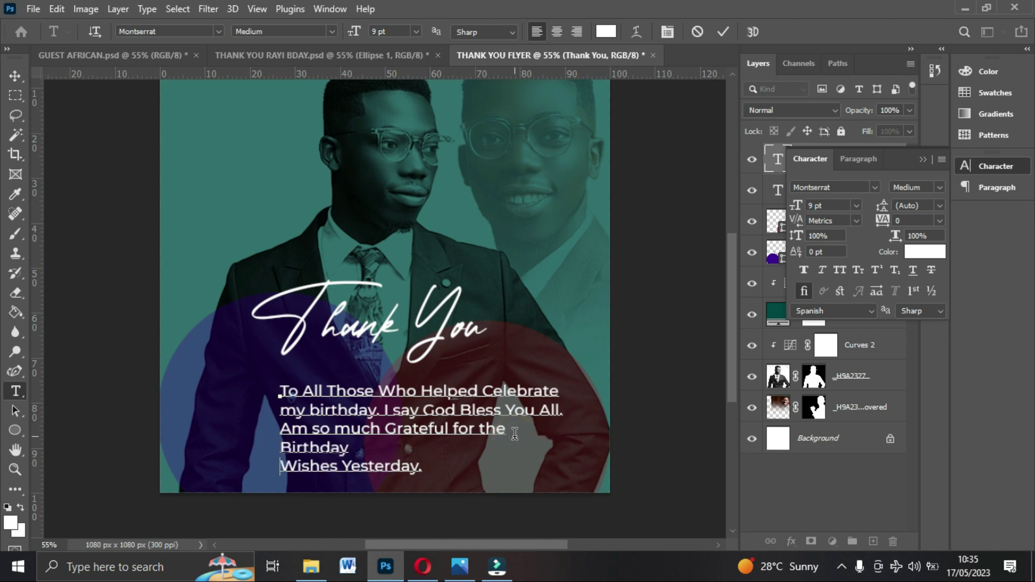
key("Delete")
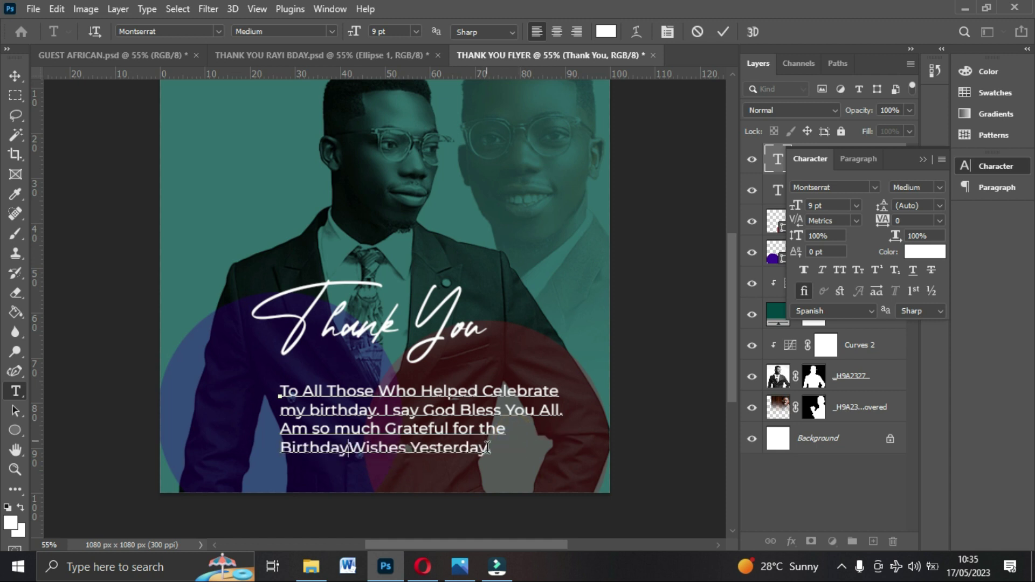
key("ctrl+a")
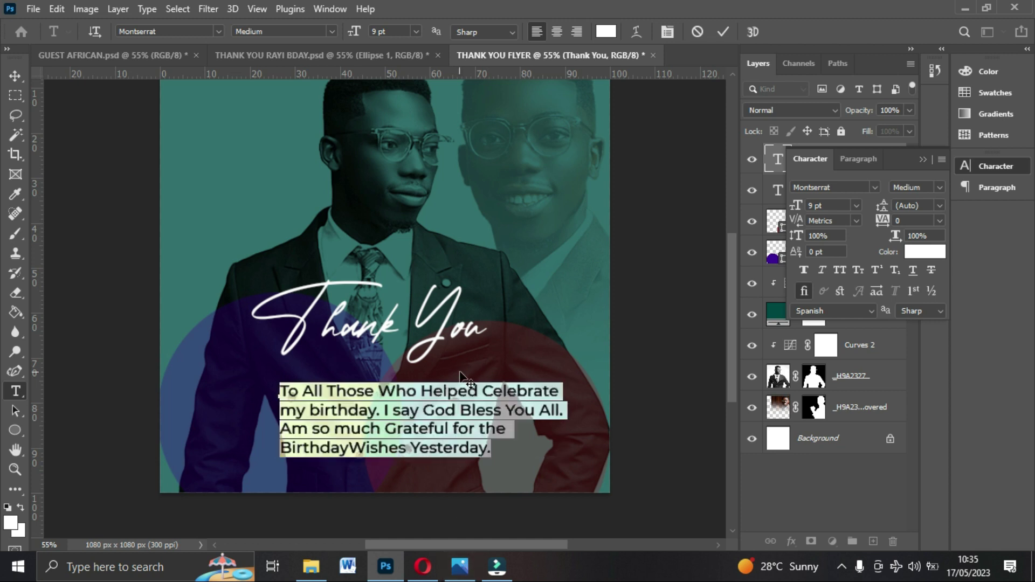
left_click(559, 31)
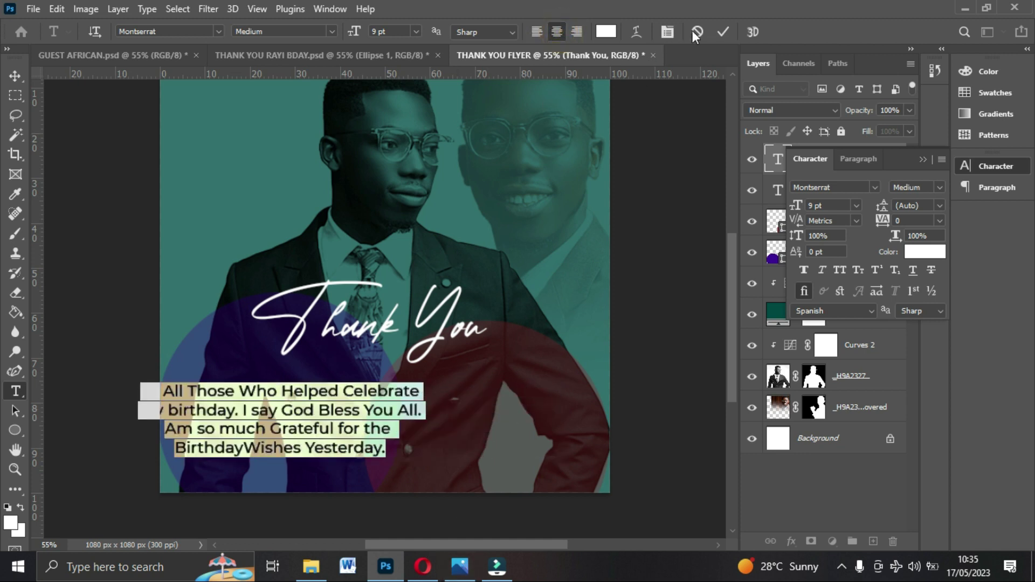
left_click(723, 32)
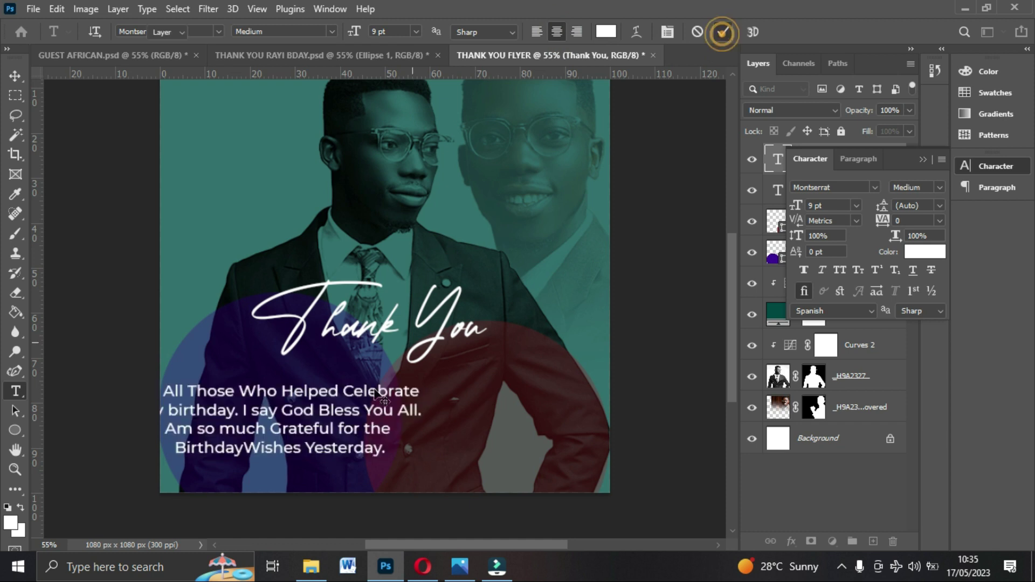
- Set the message to Montserrat Bold 10 pt and nudge it slightly up and right
key("v")
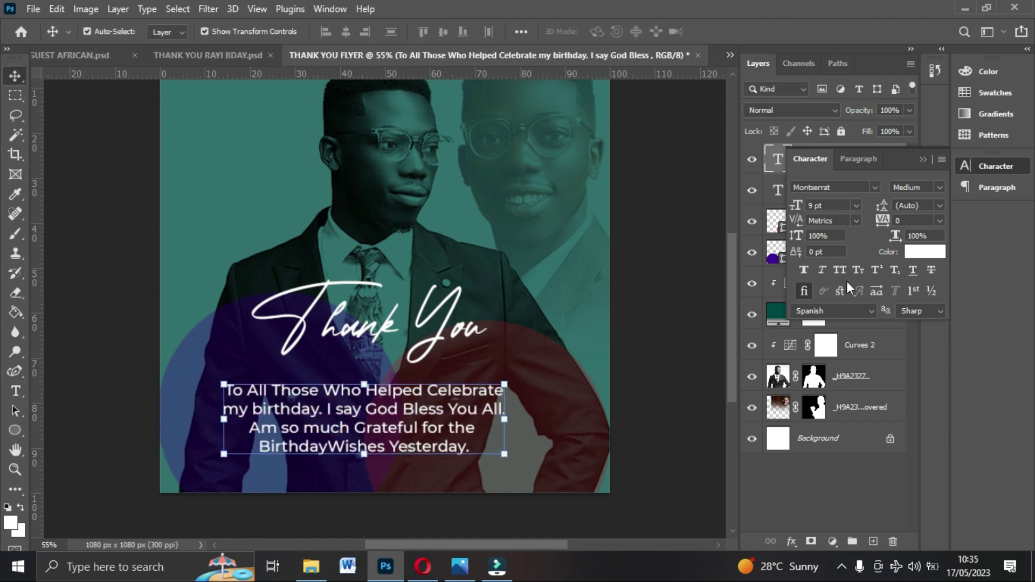
left_click(939, 187)
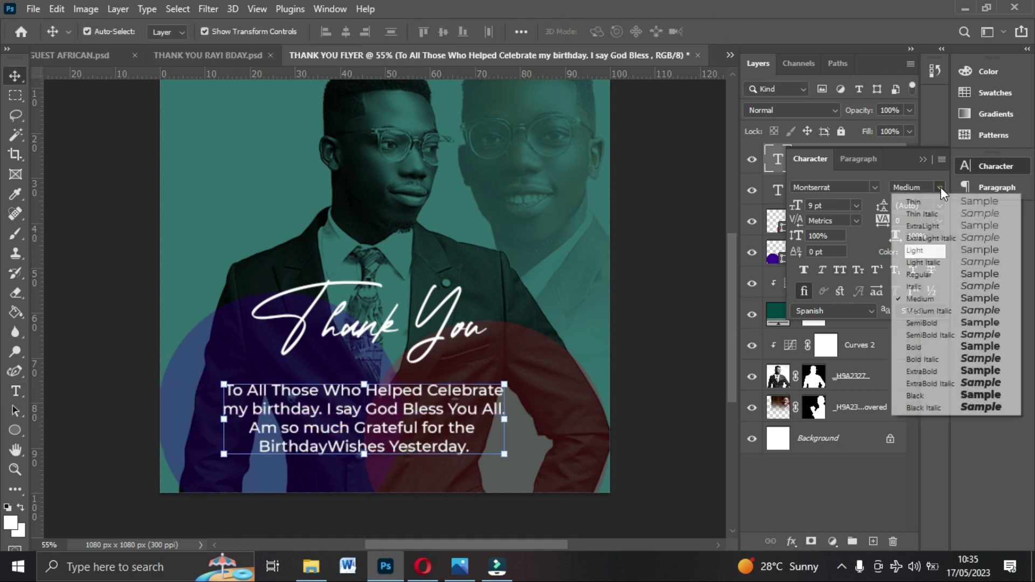
left_click(936, 324)
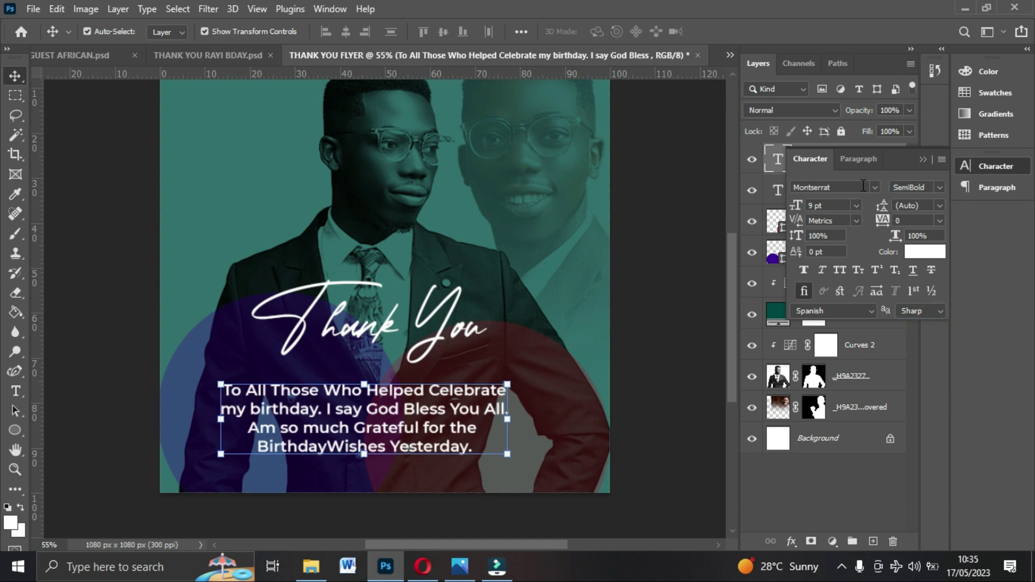
left_click(939, 188)
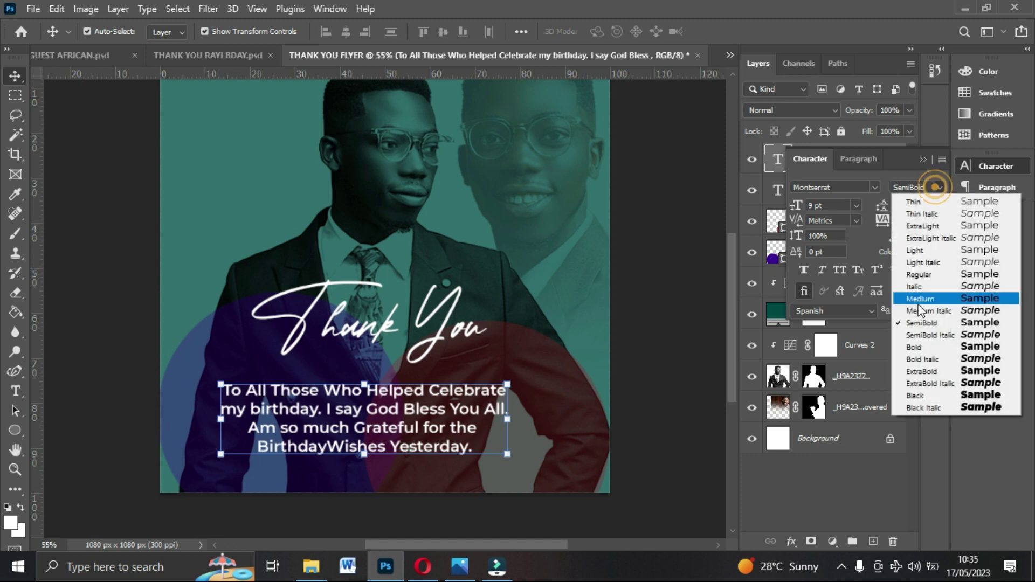
left_click(916, 345)
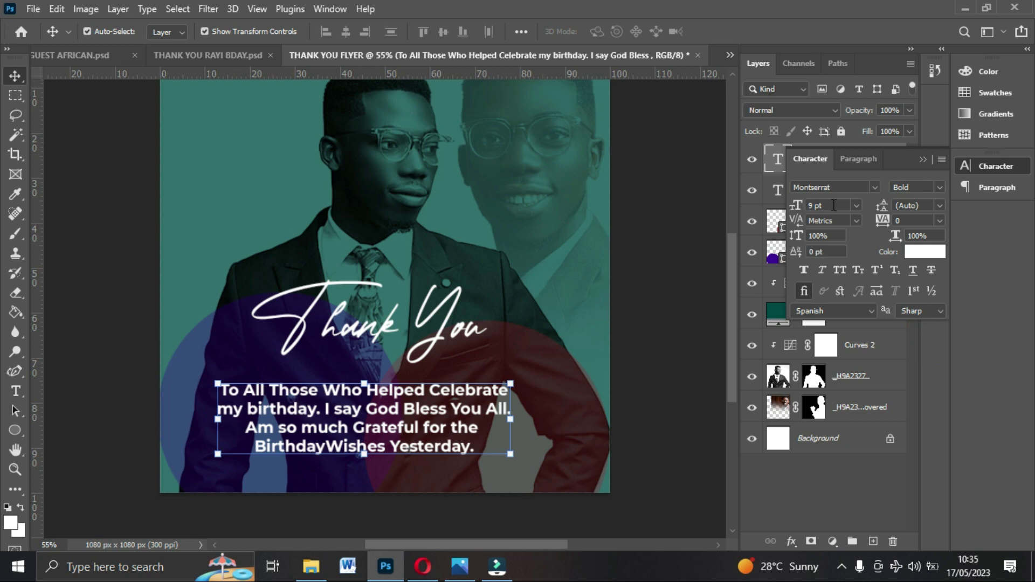
left_click(856, 205)
left_click(842, 272)
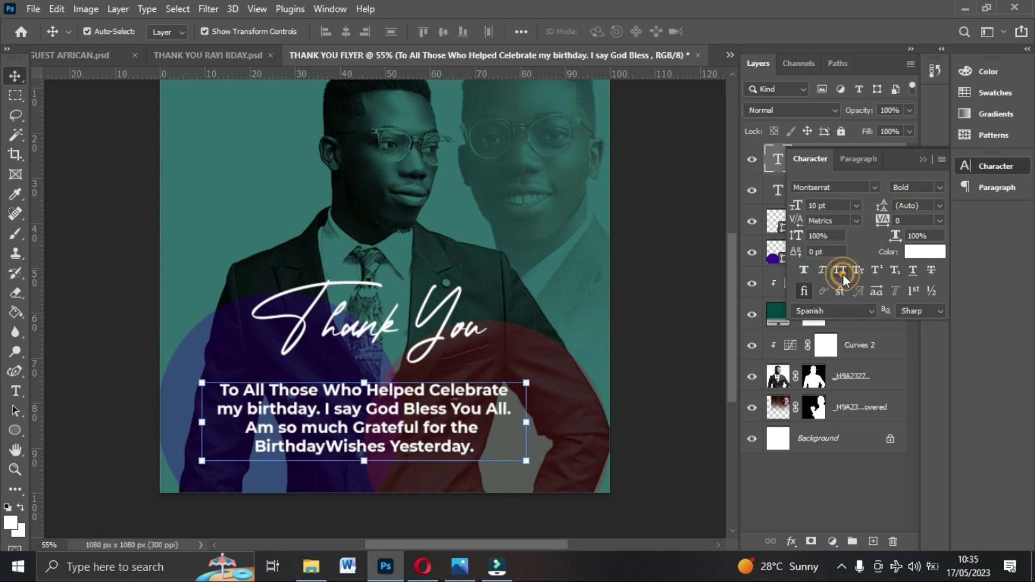
left_click_drag(338, 452, 348, 447)
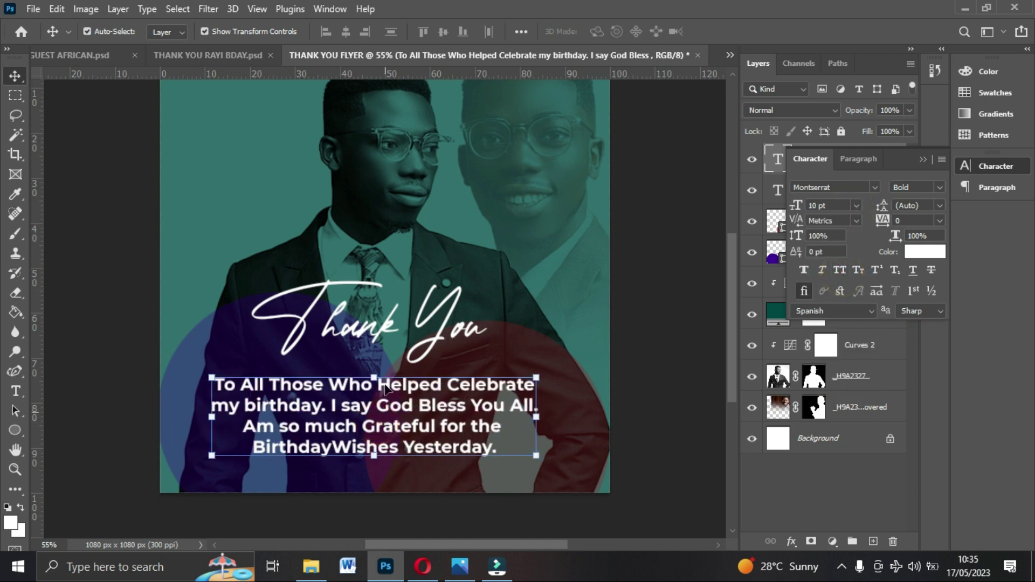
- Move the Thank You script down toward the message
left_click(420, 329)
left_click_drag(420, 329, 417, 341)
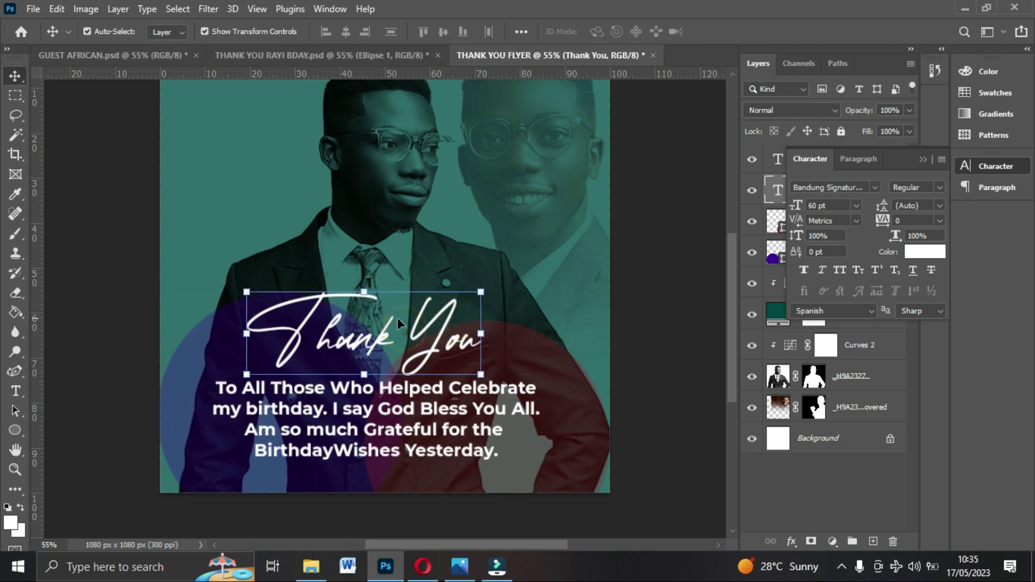
left_click(791, 540)
- Add a Gradient Overlay to 'Thank You' using a yellow-to-orange preset
left_click(810, 489)
left_click_drag(570, 115, 702, 99)
left_click(854, 193)
scroll(755, 213, "down", 5)
scroll(755, 212, "down", 2)
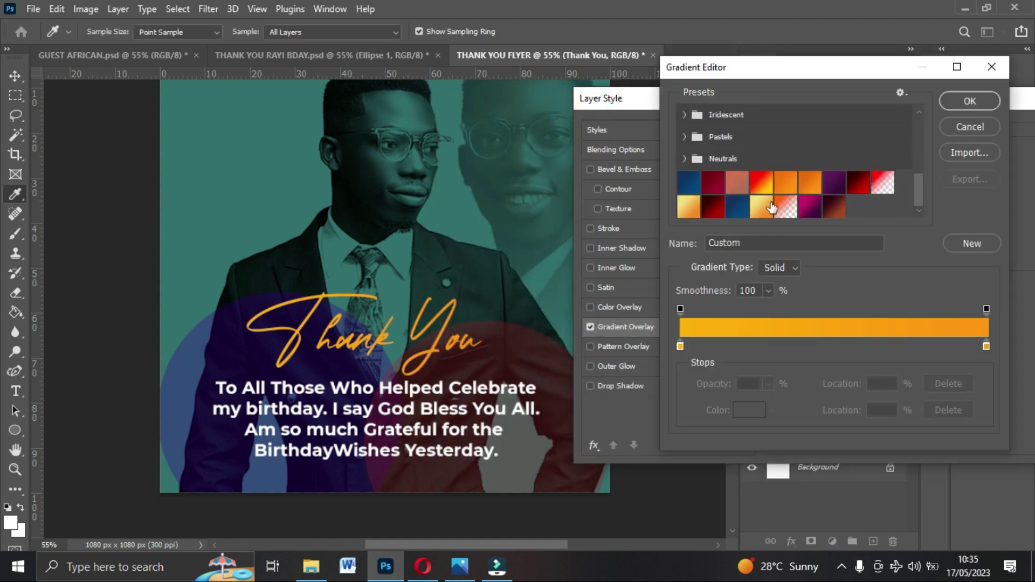
left_click(771, 207)
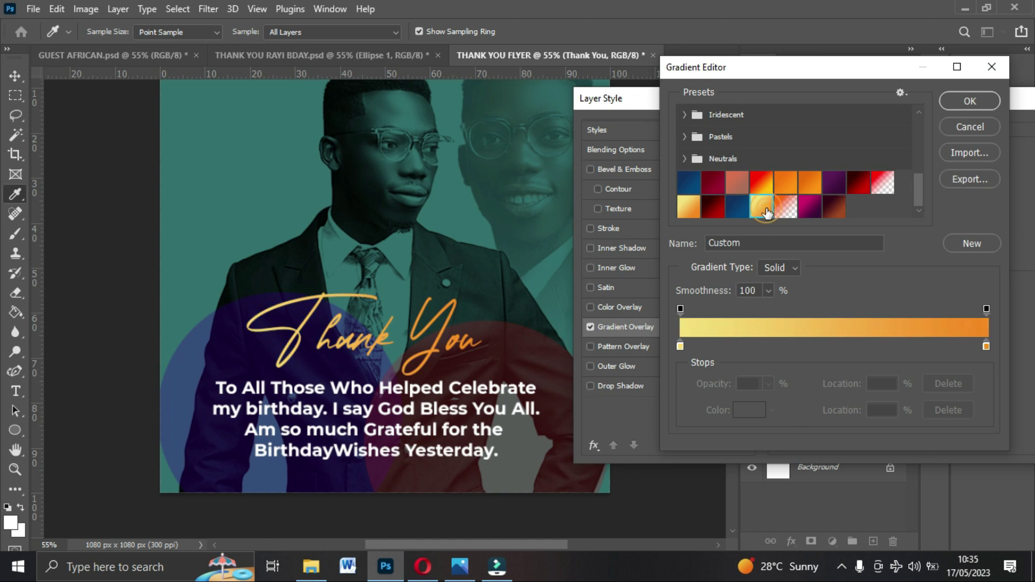
- Set the gradient stops to light yellow f3e078 and orange f4881b
left_click(679, 346)
left_click(748, 409)
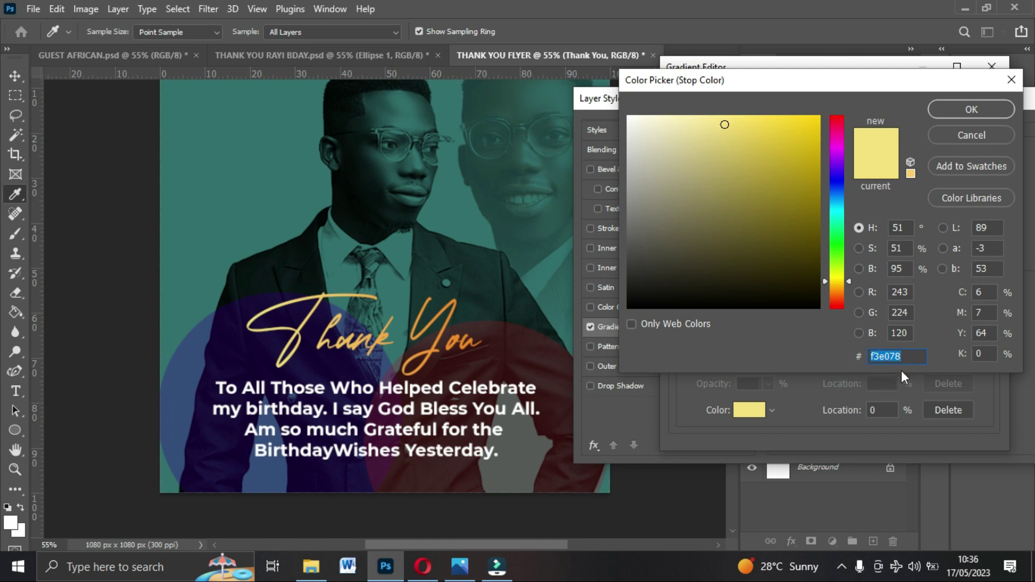
left_click(942, 108)
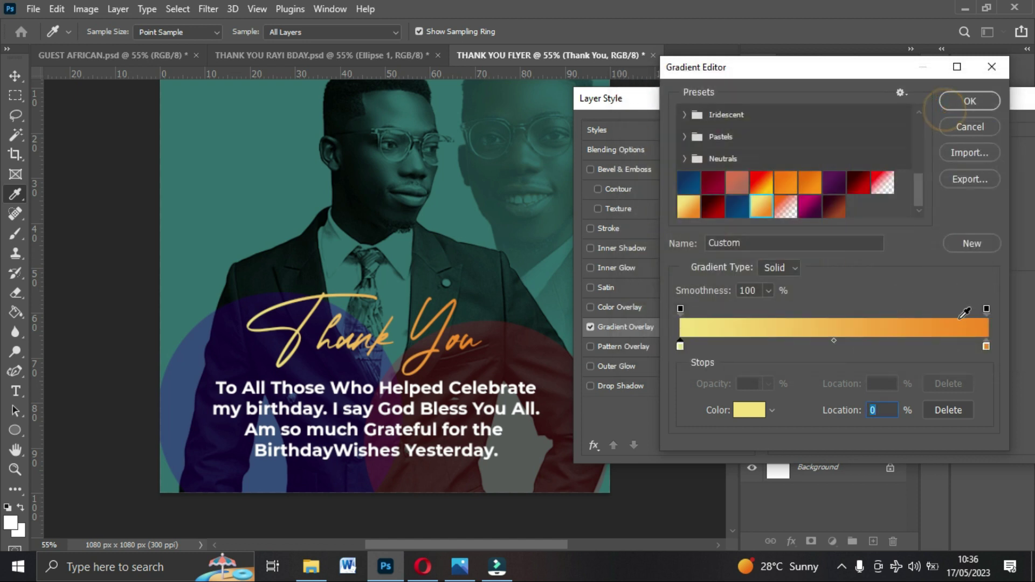
left_click(986, 345)
double_click(986, 344)
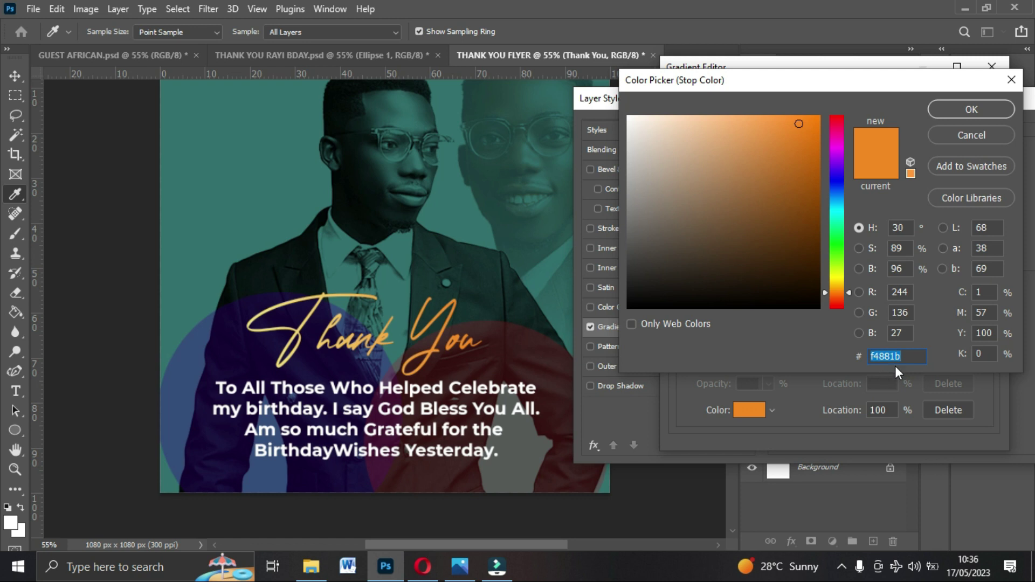
left_click(981, 115)
left_click(981, 114)
- Keep the Linear style, apply the overlay, and compare with the exported flyer JPG
left_click(858, 210)
left_click(857, 209)
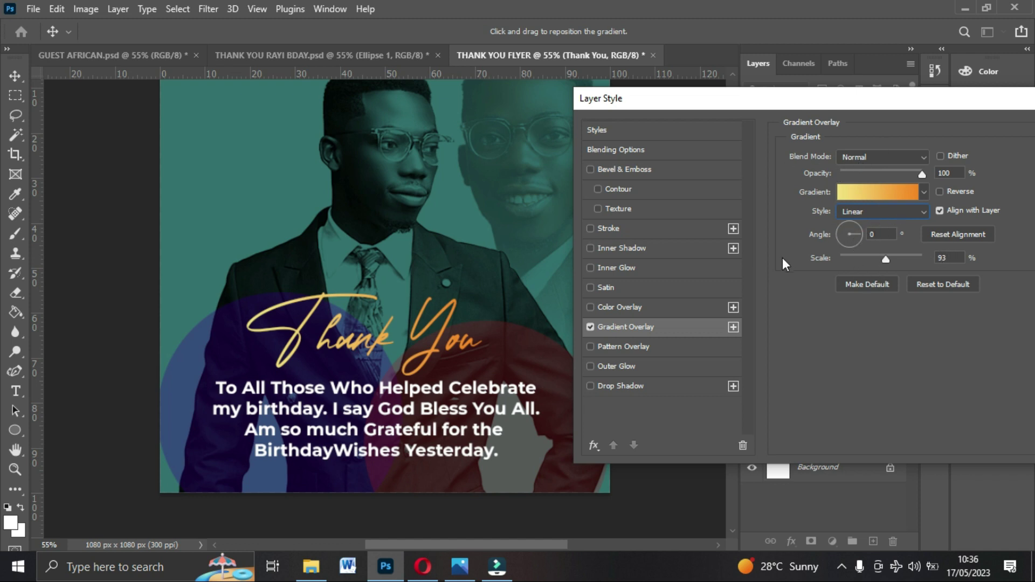
left_click_drag(967, 99, 805, 132)
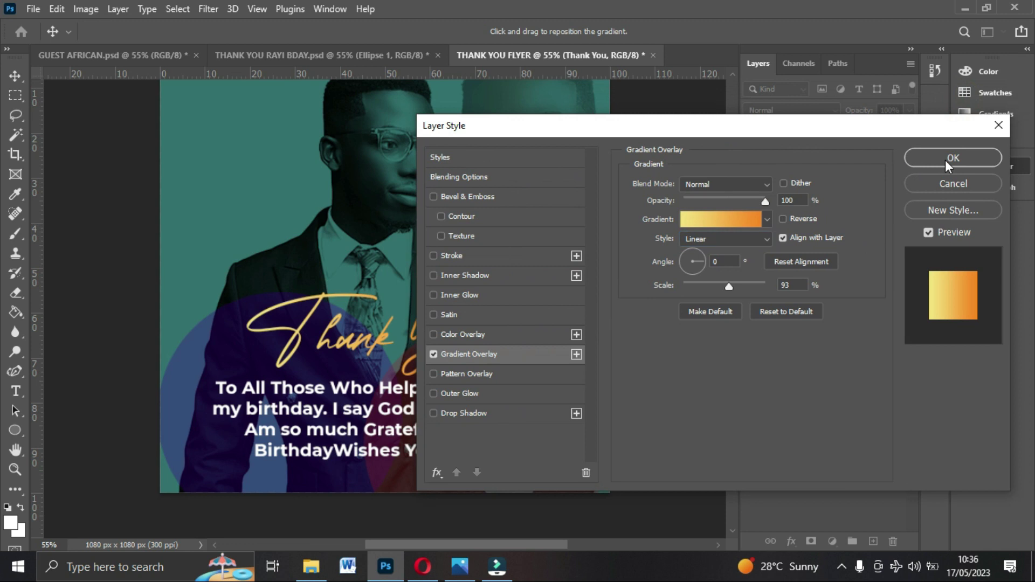
left_click(945, 160)
scroll(509, 264, "up", 2)
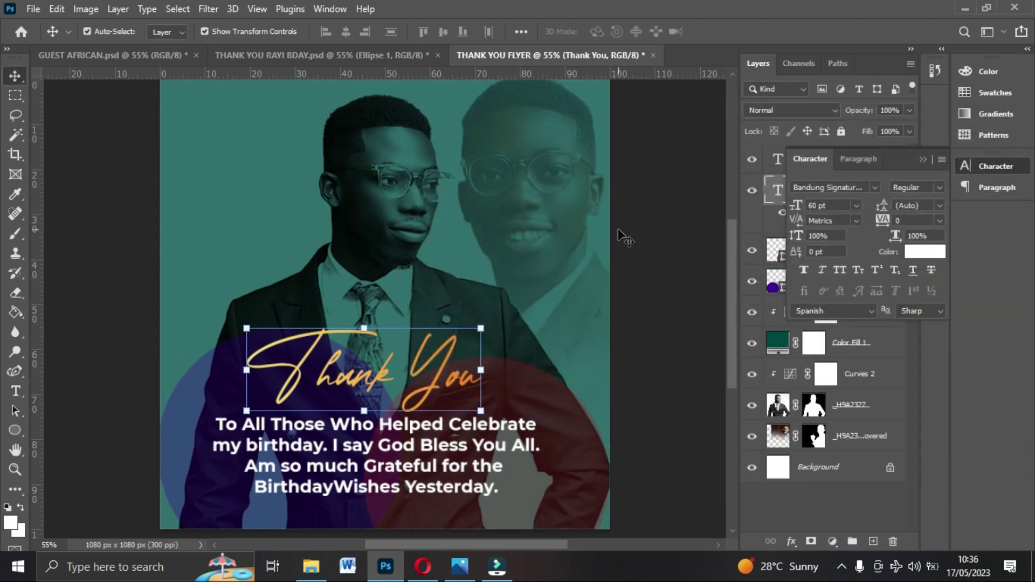
left_click(661, 218)
scroll(662, 221, "up", 1)
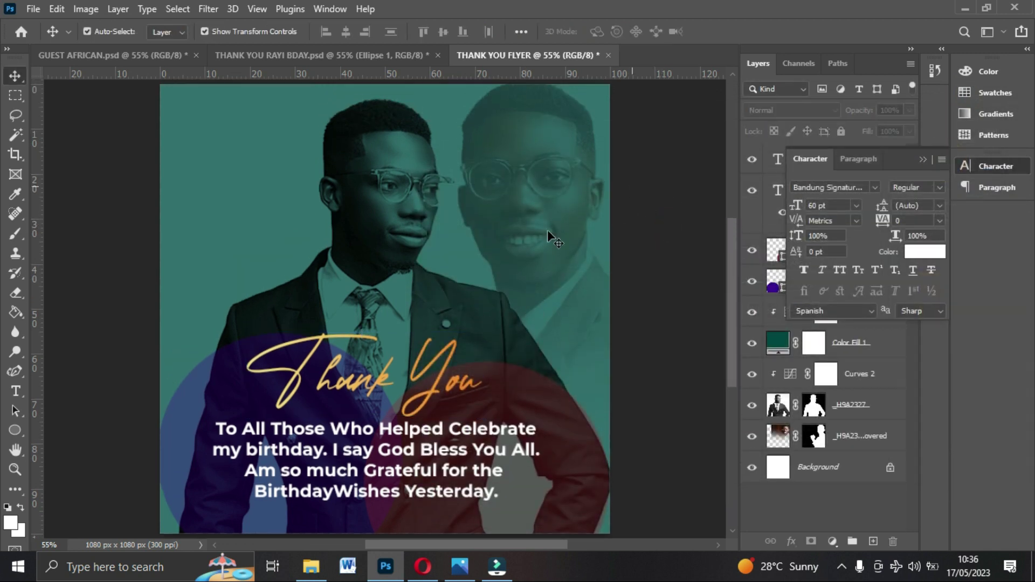
left_click(460, 566)
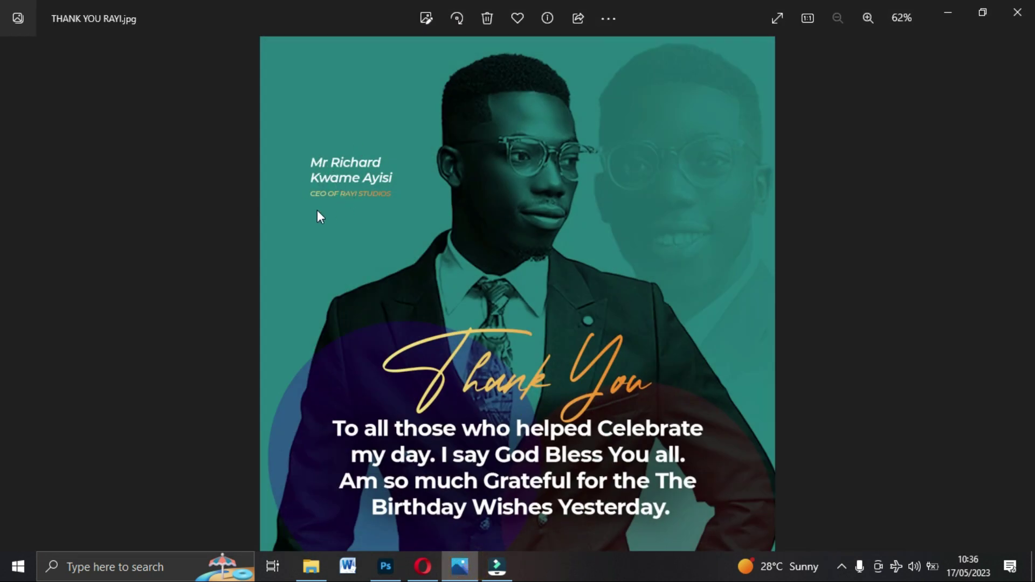
left_click(459, 566)
- Duplicate the message text layer and move the copy to the top of the flyer
left_click(310, 458)
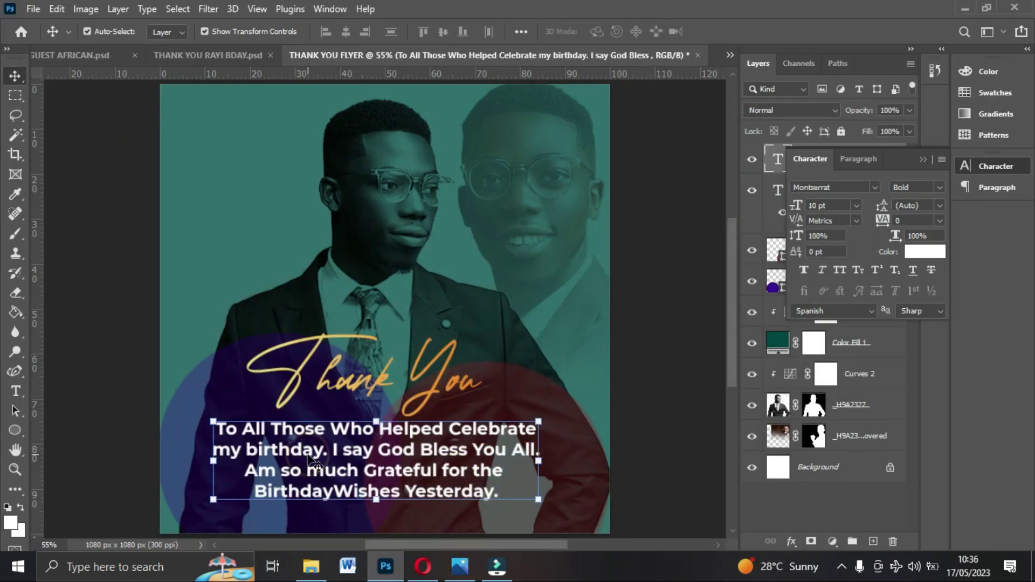
key("ctrl+j")
left_click_drag(304, 450, 268, 198)
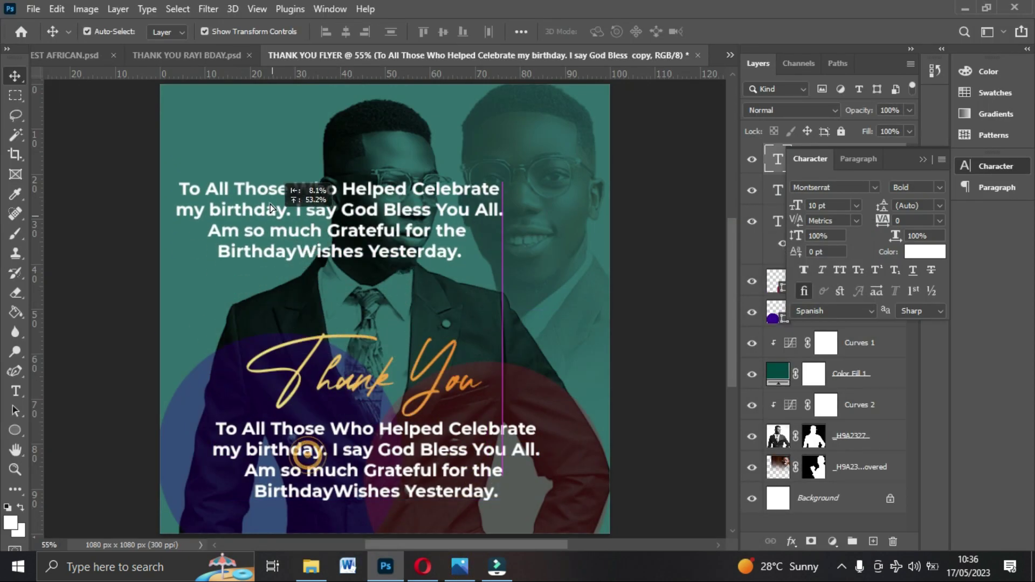
double_click(269, 199)
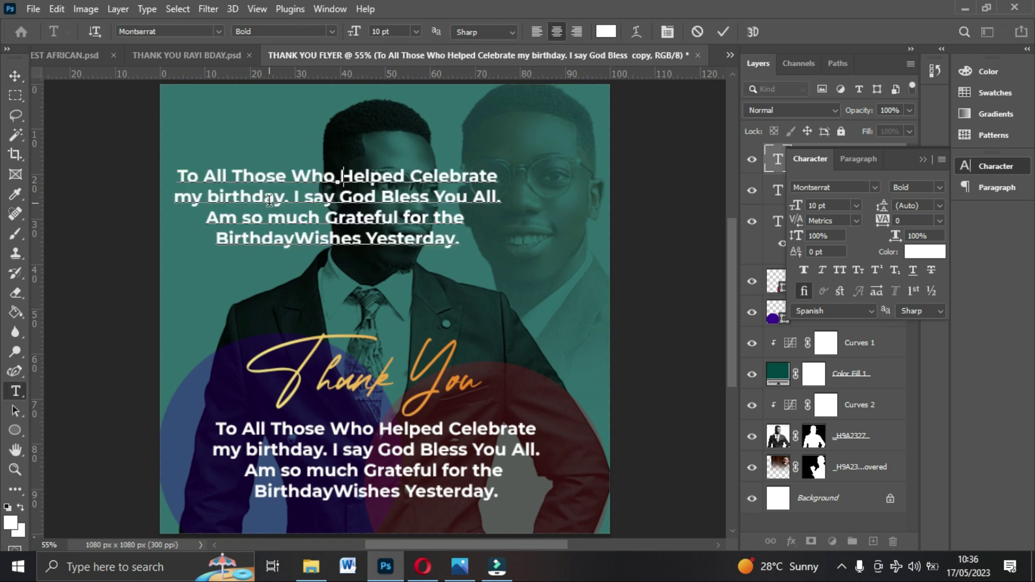
- Retype the copy as the honoree's title and full name on two left-aligned lines
key("Home")
key("End")
key("Return")
key("ctrl+a")
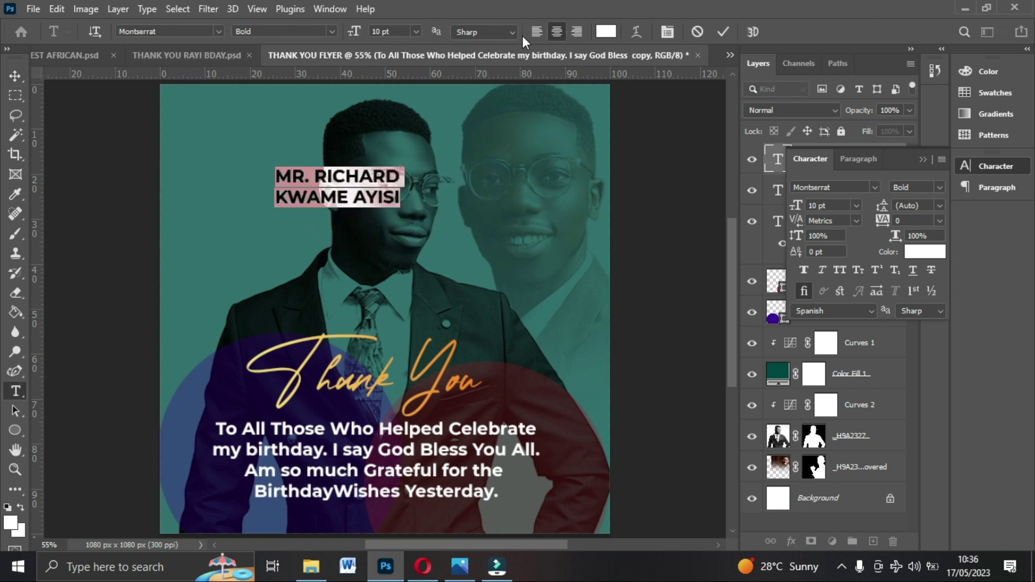
left_click(539, 30)
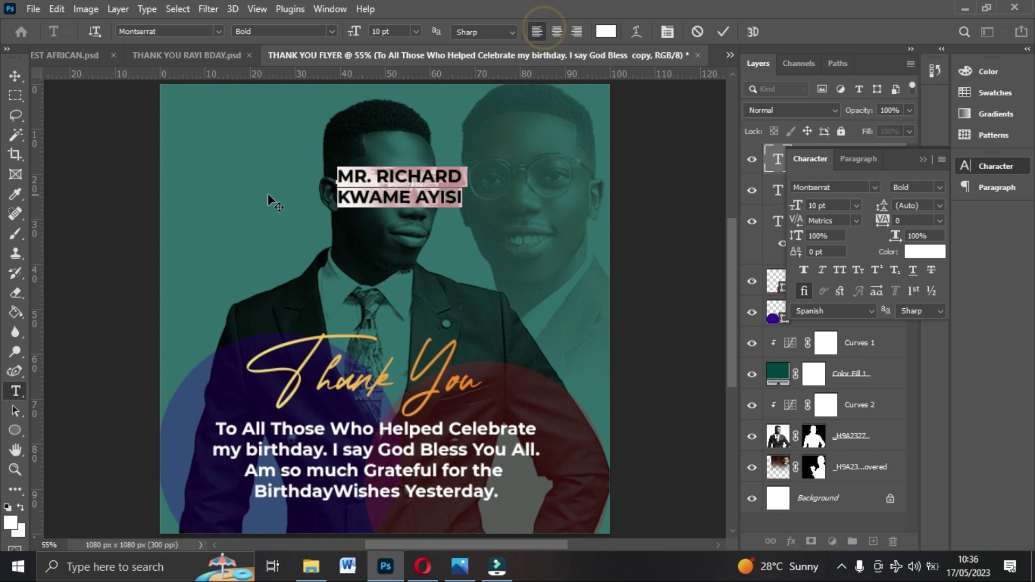
left_click(726, 30)
- Set the name's font weight to Montserrat Bold Italic
key("v")
left_click(937, 186)
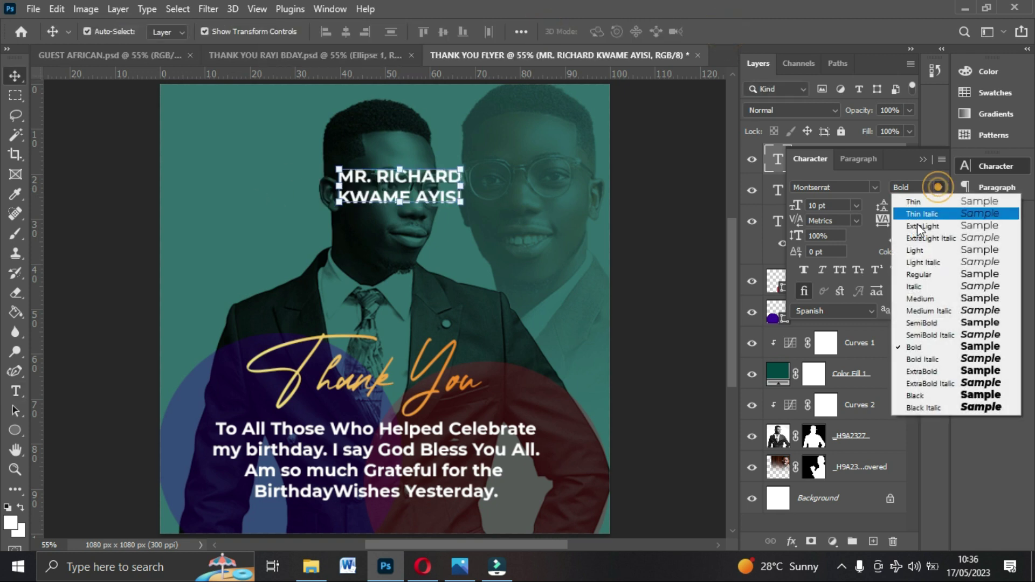
left_click(917, 335)
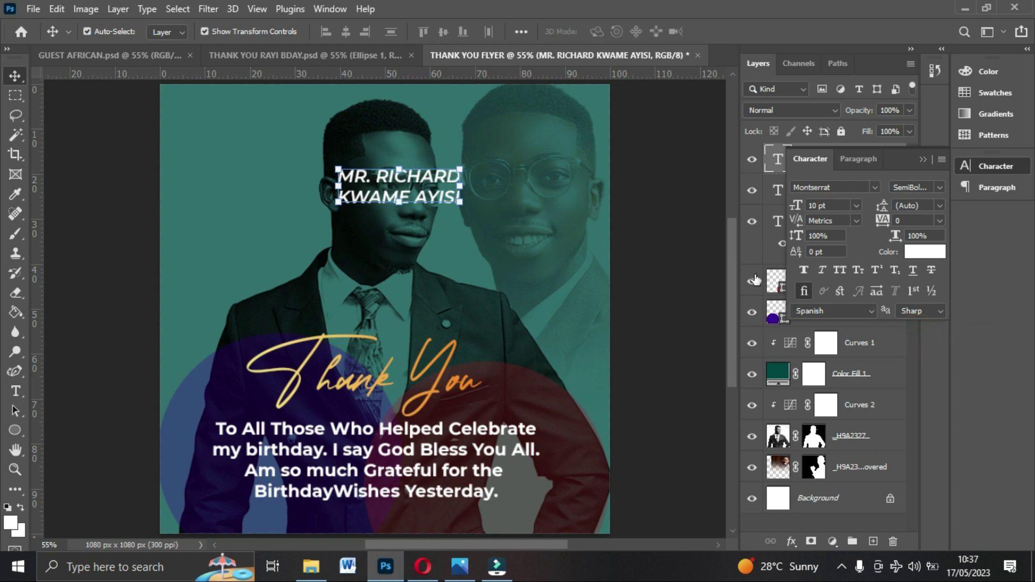
left_click(938, 187)
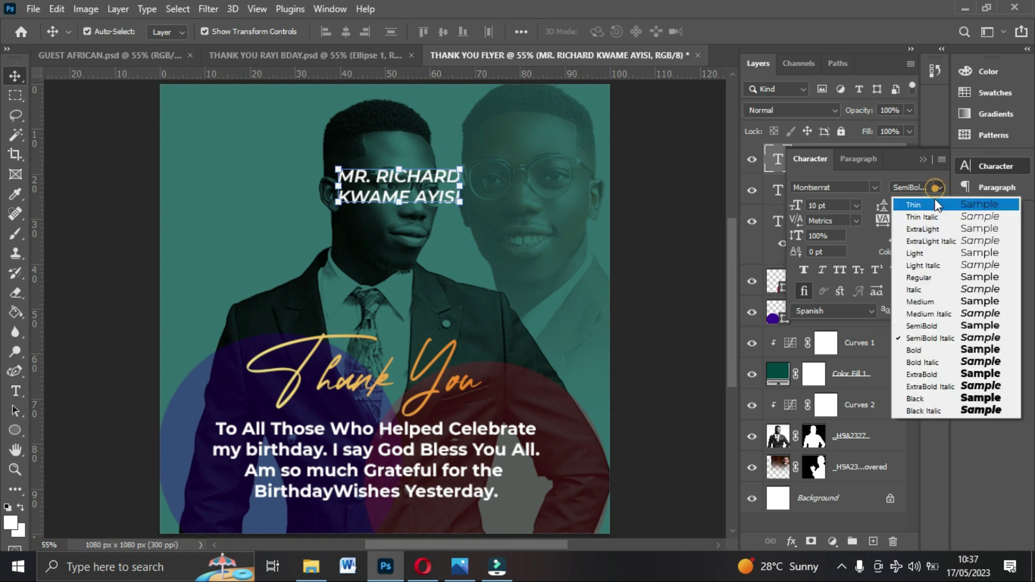
left_click(932, 363)
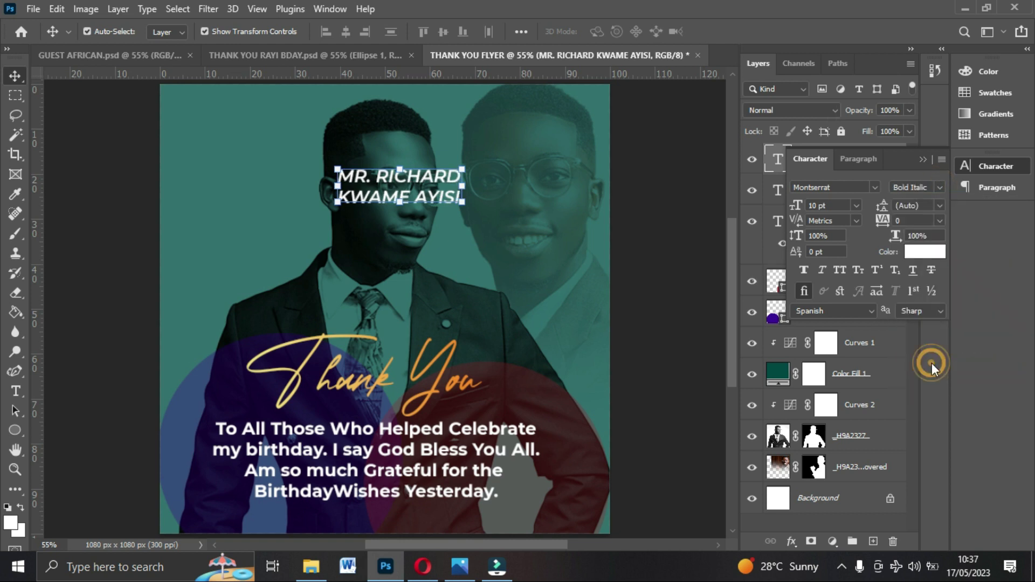
- Shrink the name to 6 pt and position it at the flyer's upper left
left_click(854, 205)
left_click(834, 246)
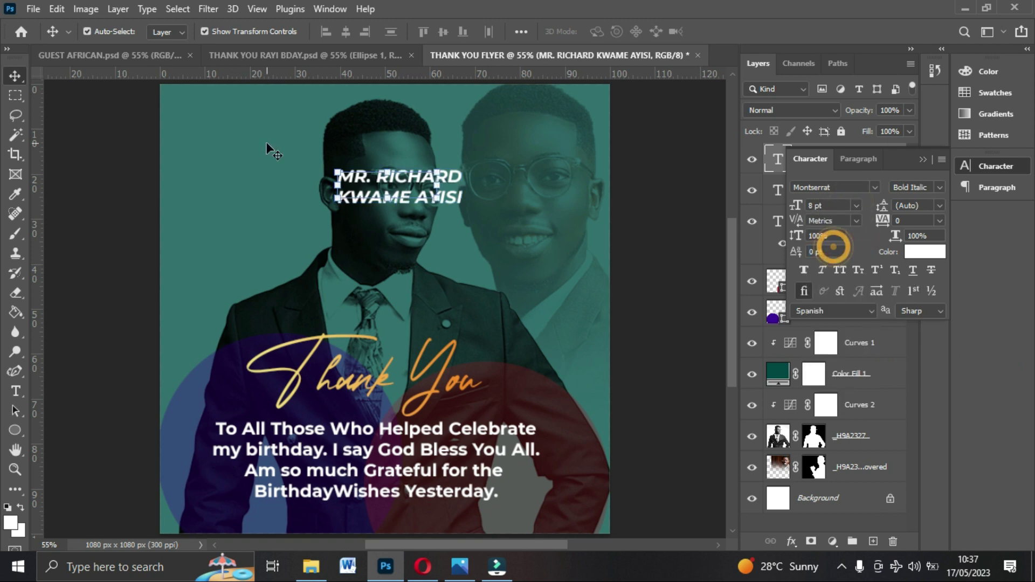
left_click_drag(358, 185, 214, 187)
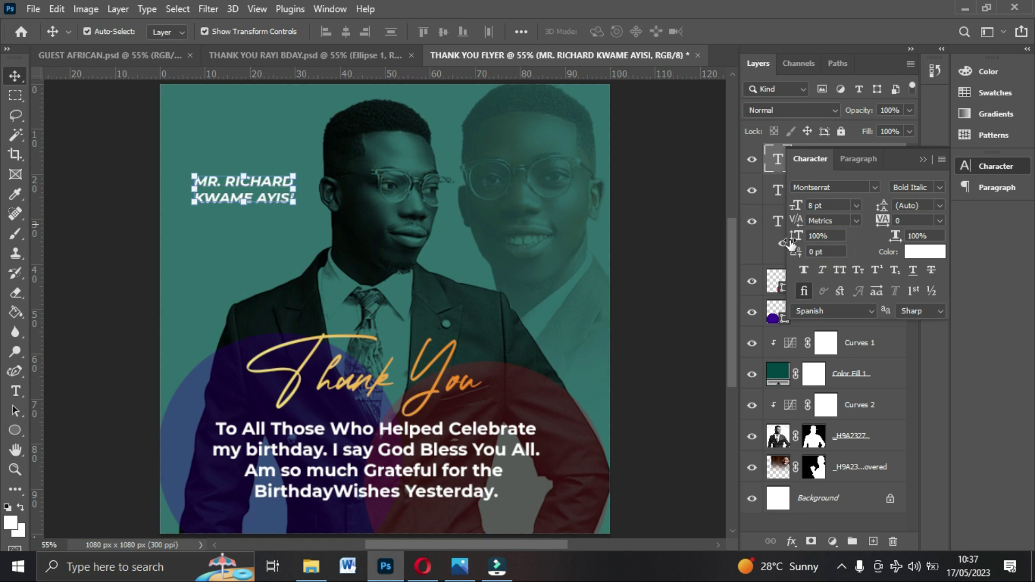
left_click(855, 206)
left_click(826, 239)
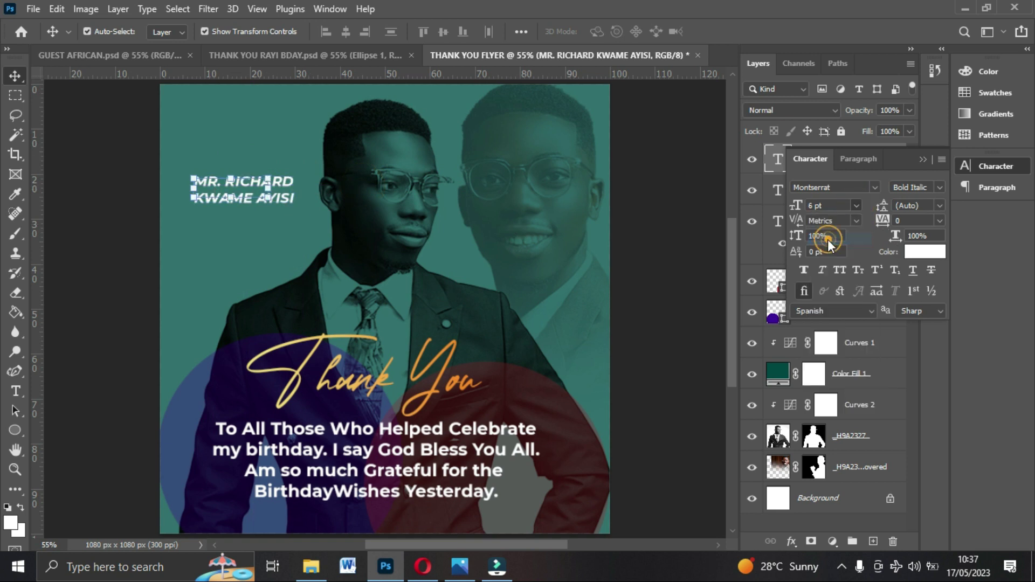
left_click_drag(245, 189, 248, 187)
left_click(390, 386)
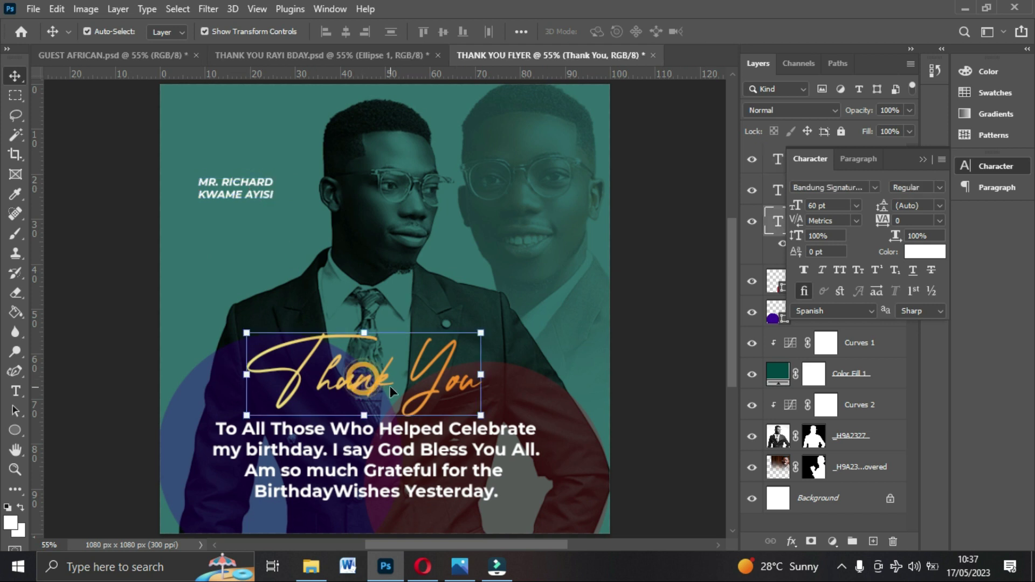
- Duplicate the 'Thank You' text and retype the copy as 'CEO OF RAYI'
key("ctrl")
left_click_drag(390, 385, 293, 269)
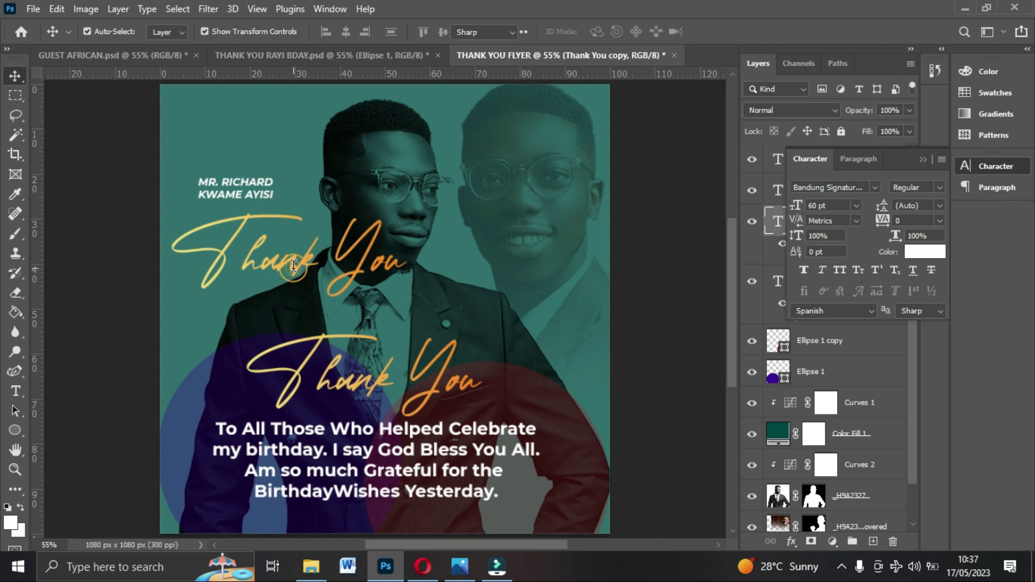
double_click(294, 266)
type("CEO")
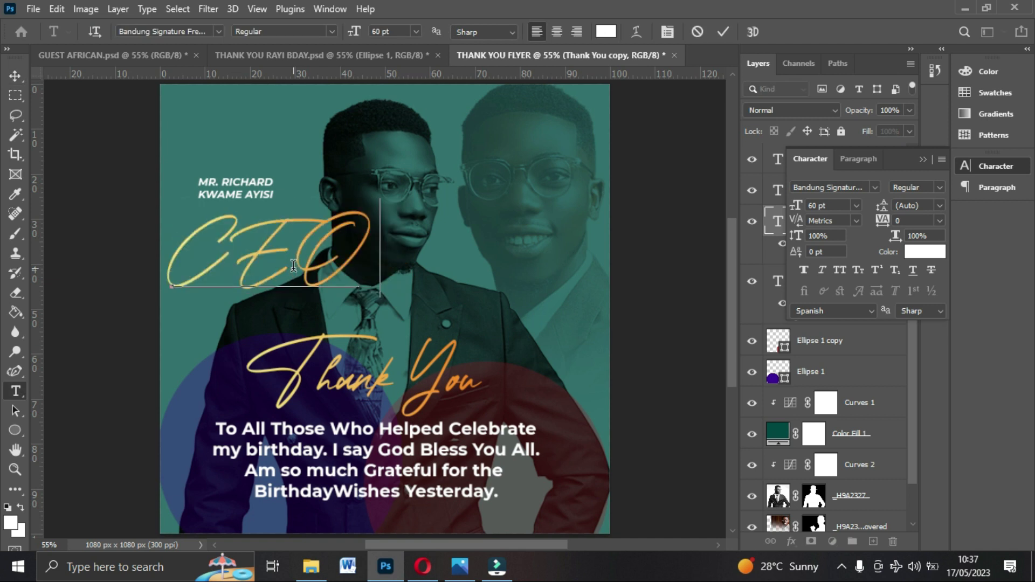
type(" OF RAYI")
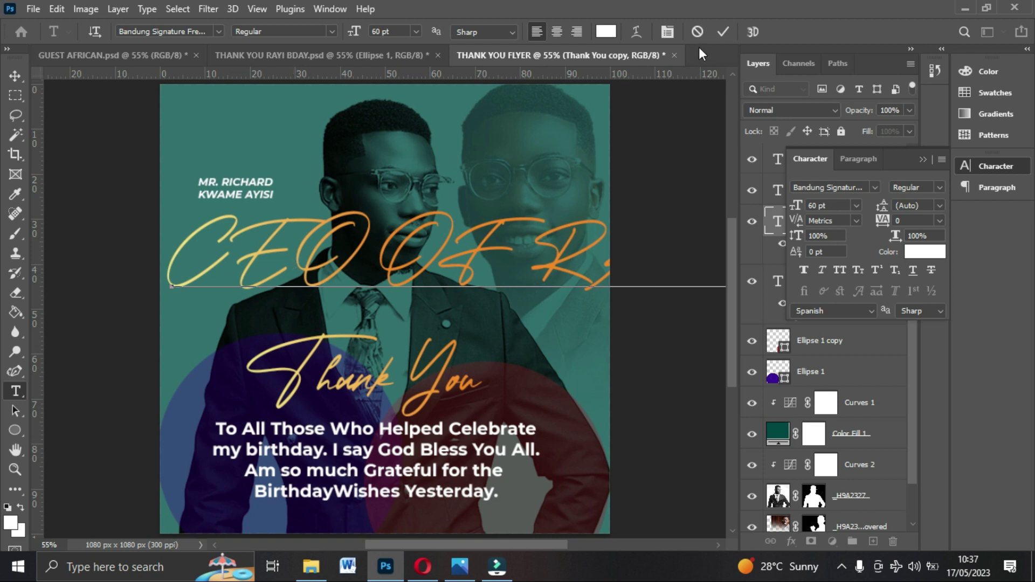
left_click(719, 33)
key("v")
- Set the CEO title to Montserrat Bold Italic at 6 pt
left_click(874, 188)
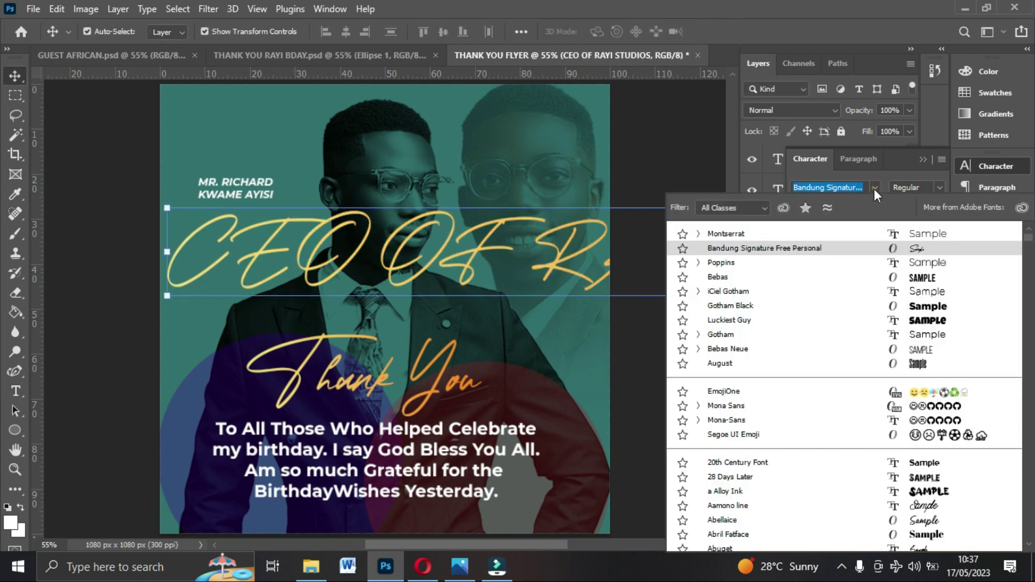
left_click(830, 233)
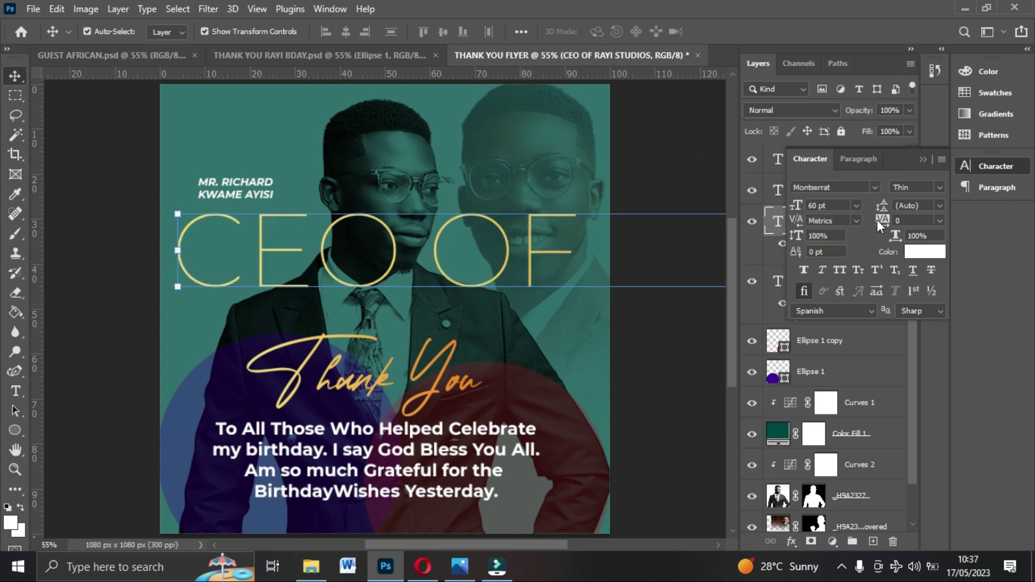
left_click(938, 187)
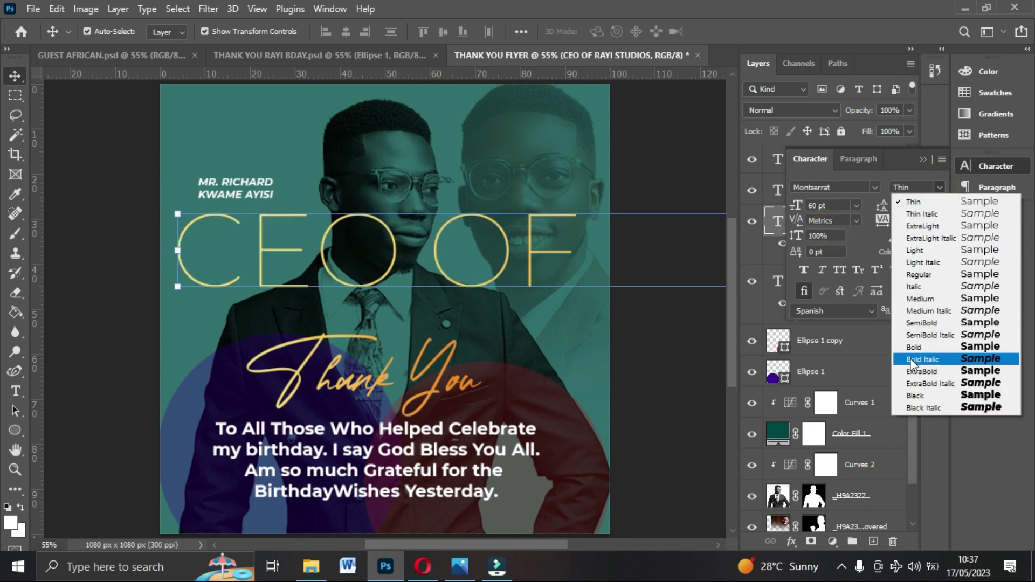
left_click(909, 358)
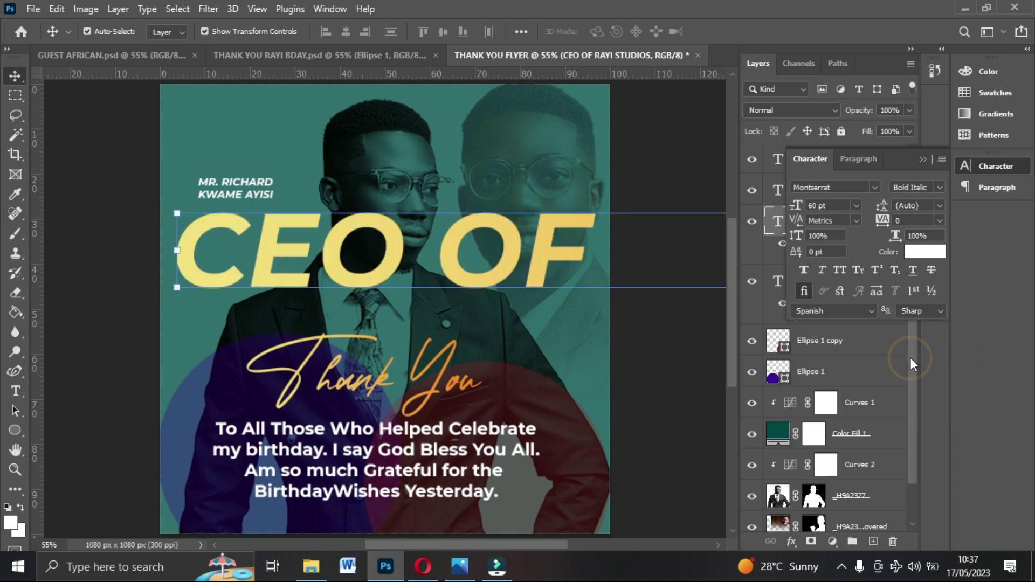
left_click(855, 205)
left_click(833, 244)
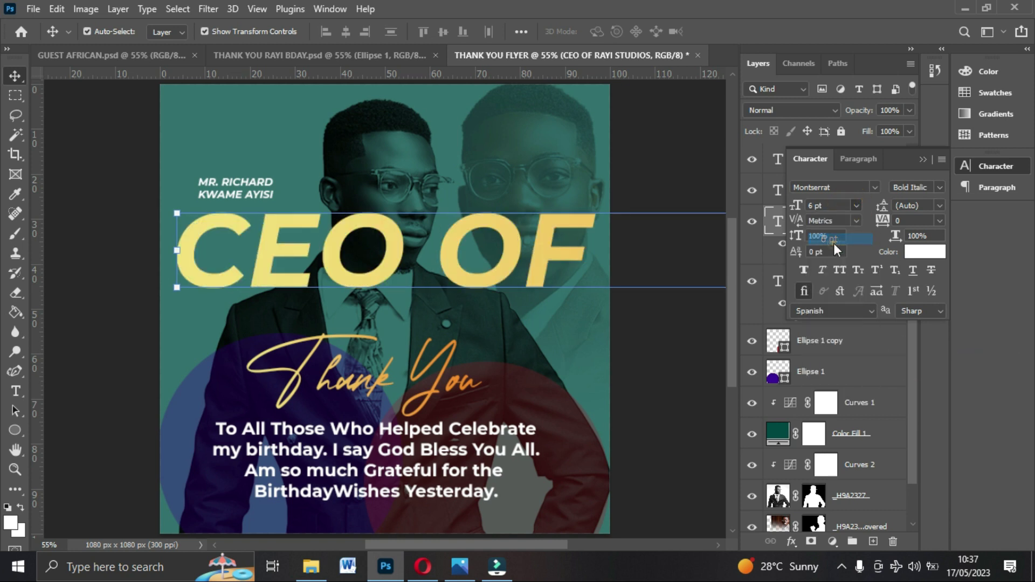
- Move the CEO title beneath the name and reduce it to 4 pt
left_click_drag(277, 276, 299, 215)
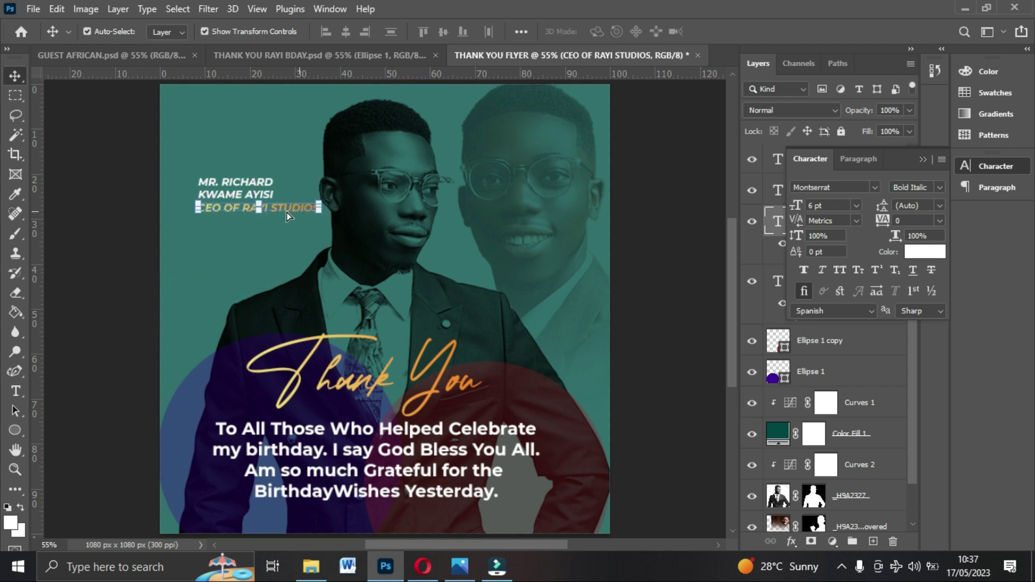
left_click(824, 205)
type("4")
key("Return")
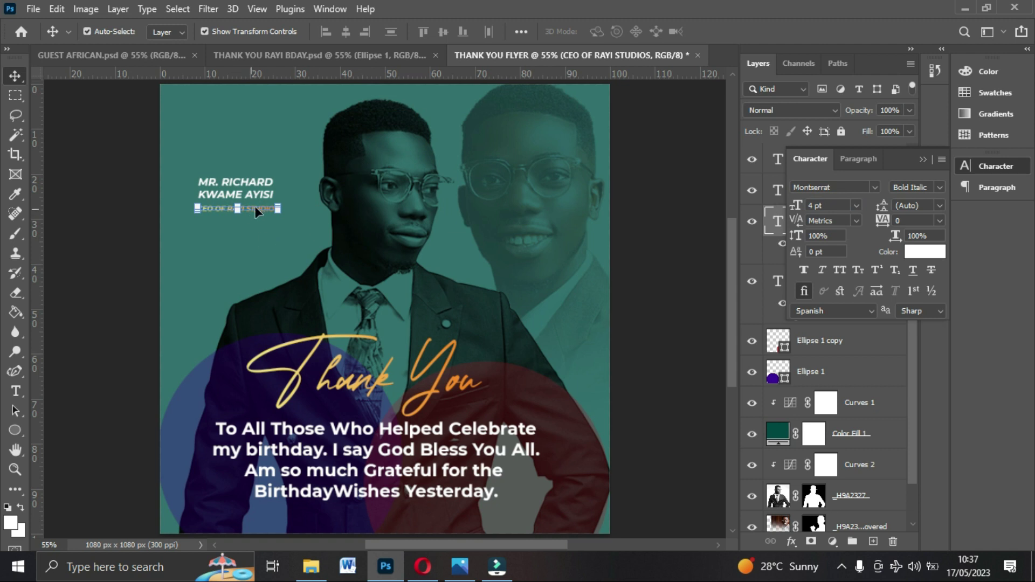
key("ctrl+plus")
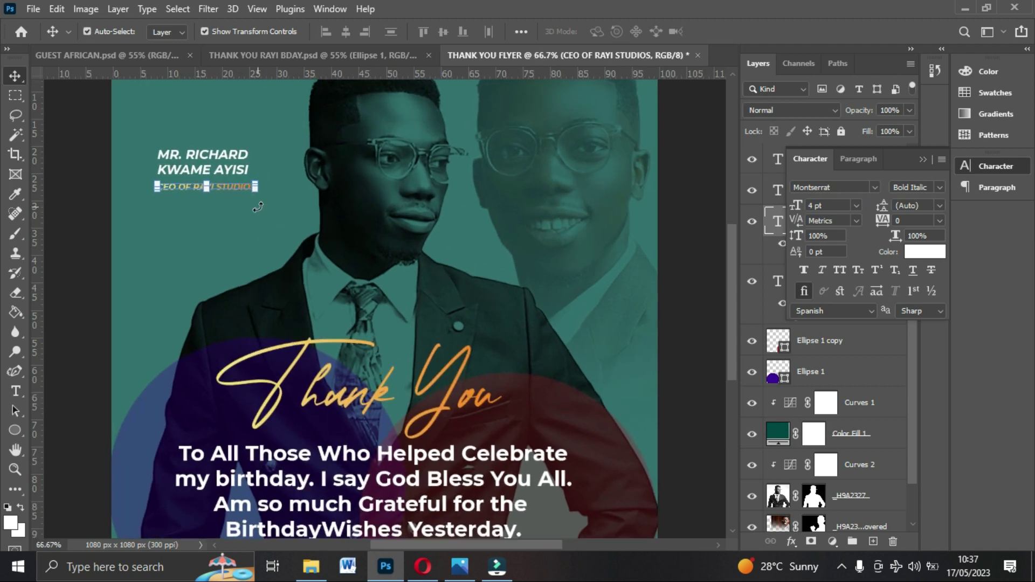
- Zoom in and scale the CEO title text down to 83.74%
key("ctrl+plus")
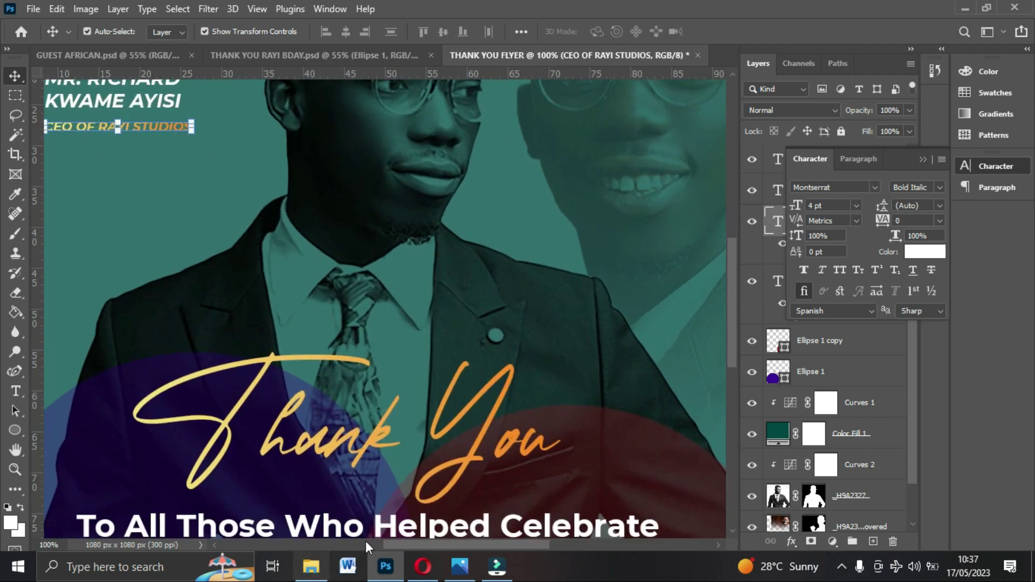
left_click_drag(396, 545, 345, 318)
left_click(224, 209)
mouse_move(272, 207)
left_mouse_down()
mouse_move(226, 203)
mouse_move(254, 199)
left_mouse_up()
double_click(242, 207)
left_click(193, 239)
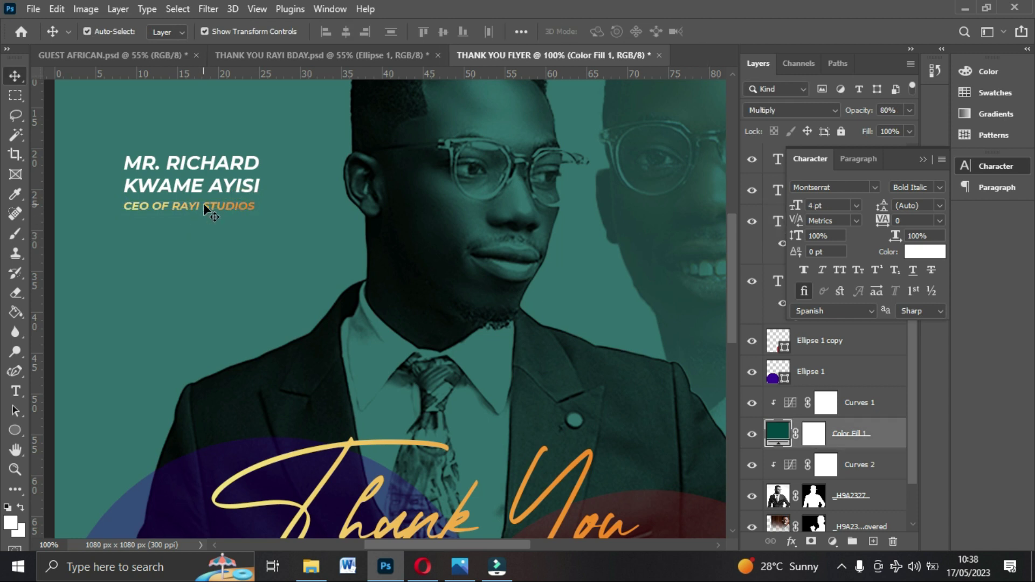
left_click(202, 202)
- Fit the flyer on screen and compare it with the earlier birthday flyer
key("ctrl+0")
left_click(92, 185)
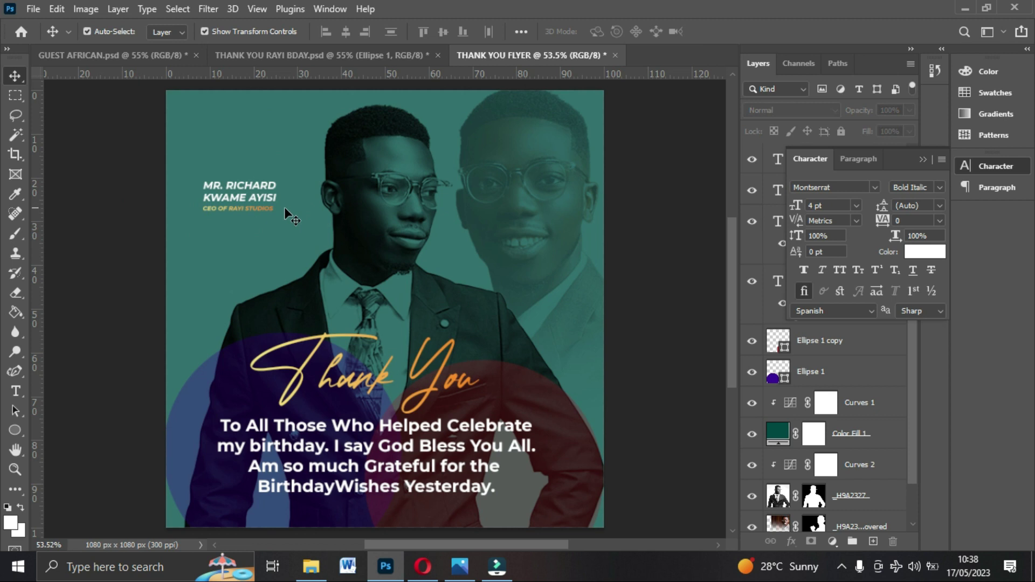
scroll(380, 200, "down", 1)
scroll(408, 215, "up", 1)
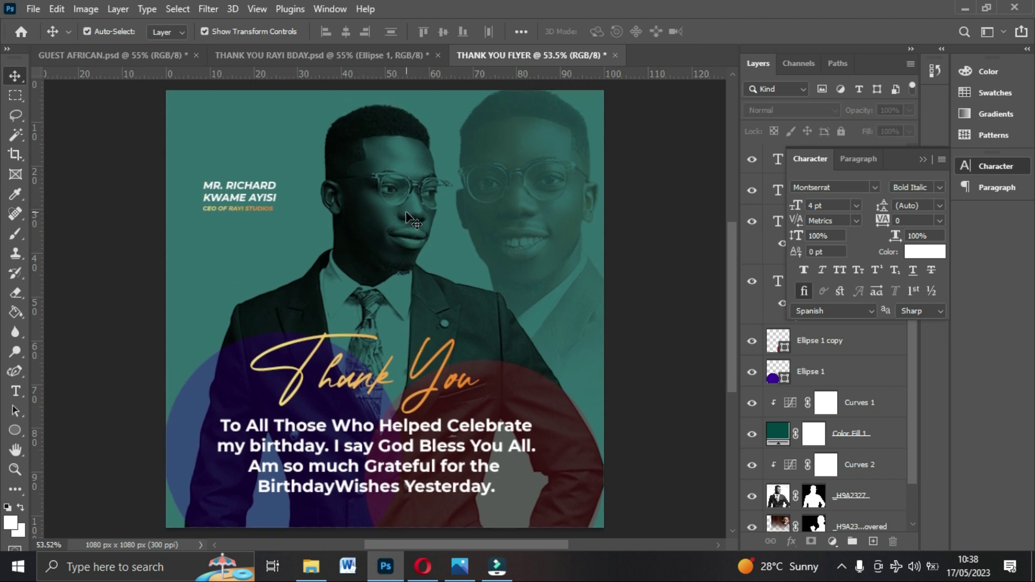
left_click(310, 56)
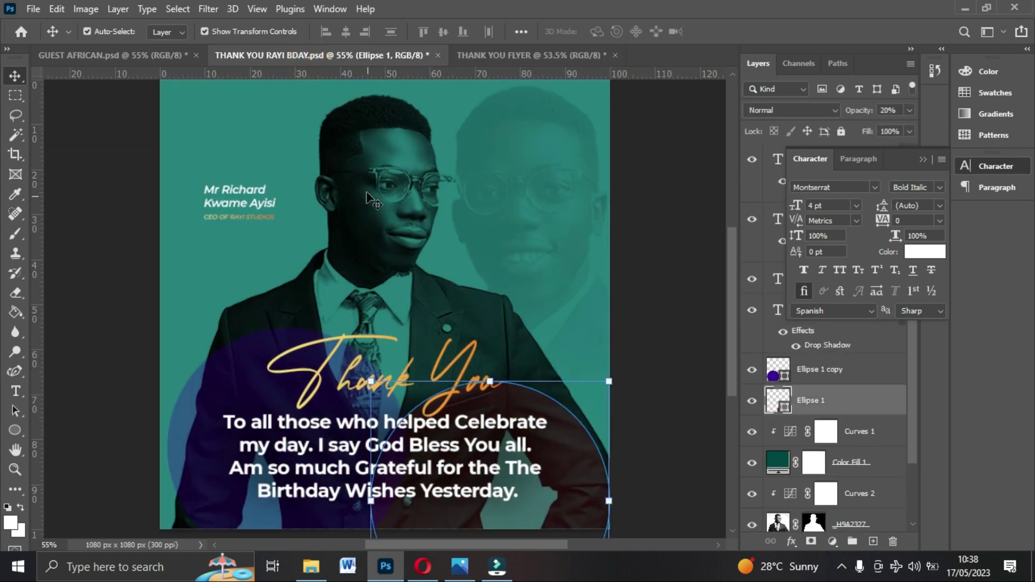
left_click(486, 56)
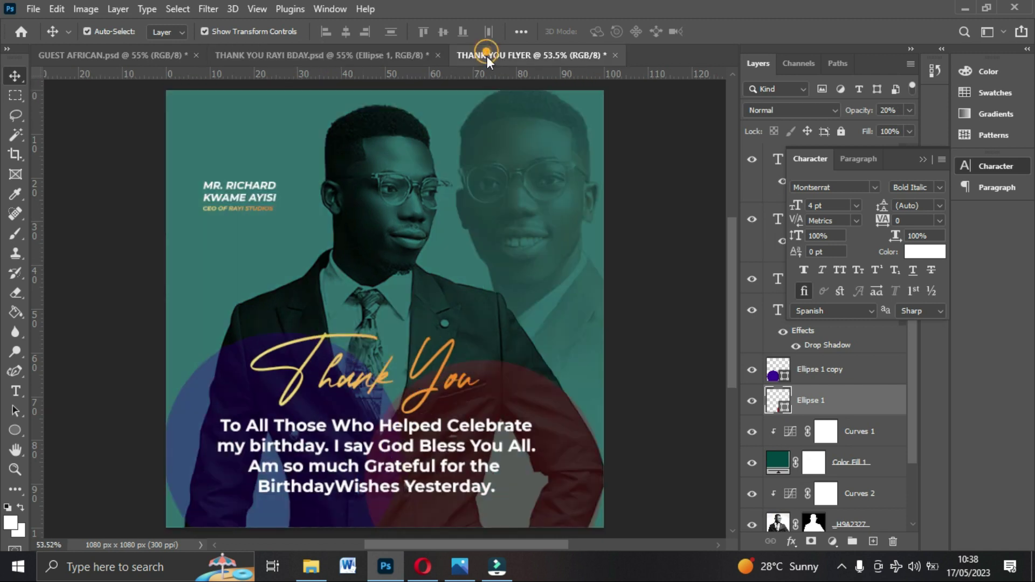
left_click(663, 233)
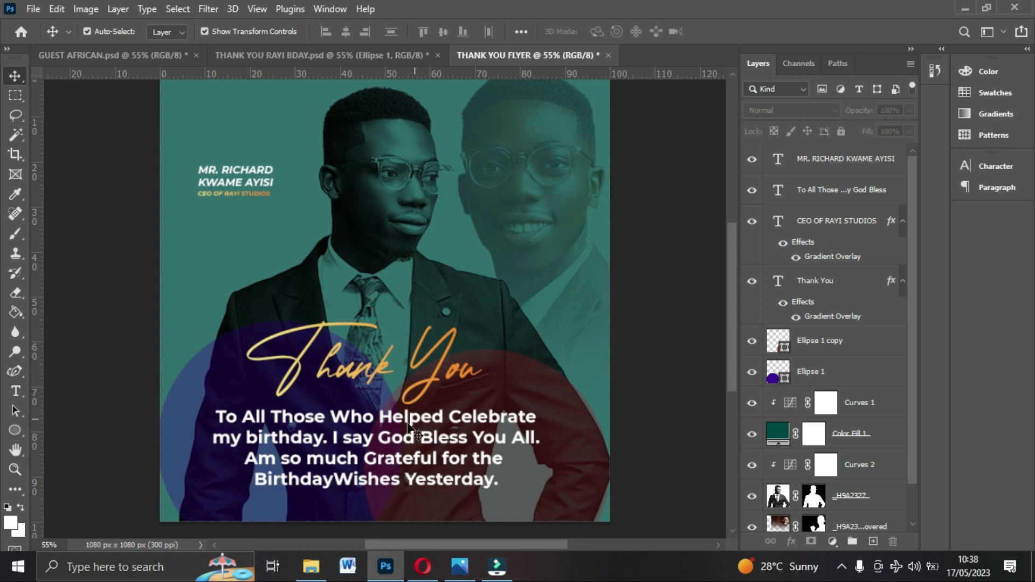
- Insert the missing space so the message reads 'Birthday Wishes Yesterday'
left_click(318, 475)
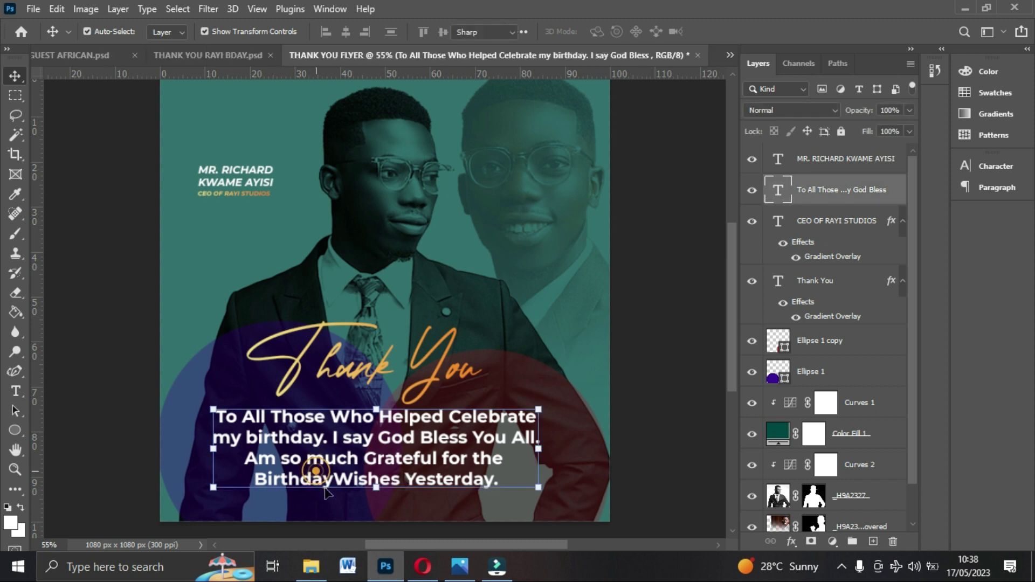
double_click(318, 475)
left_click(319, 479)
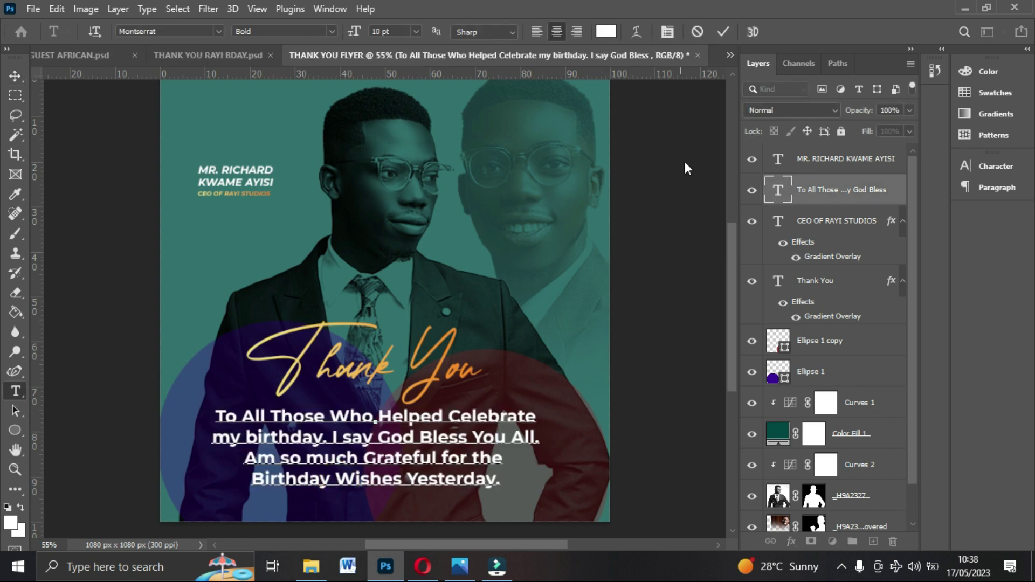
left_click(720, 31)
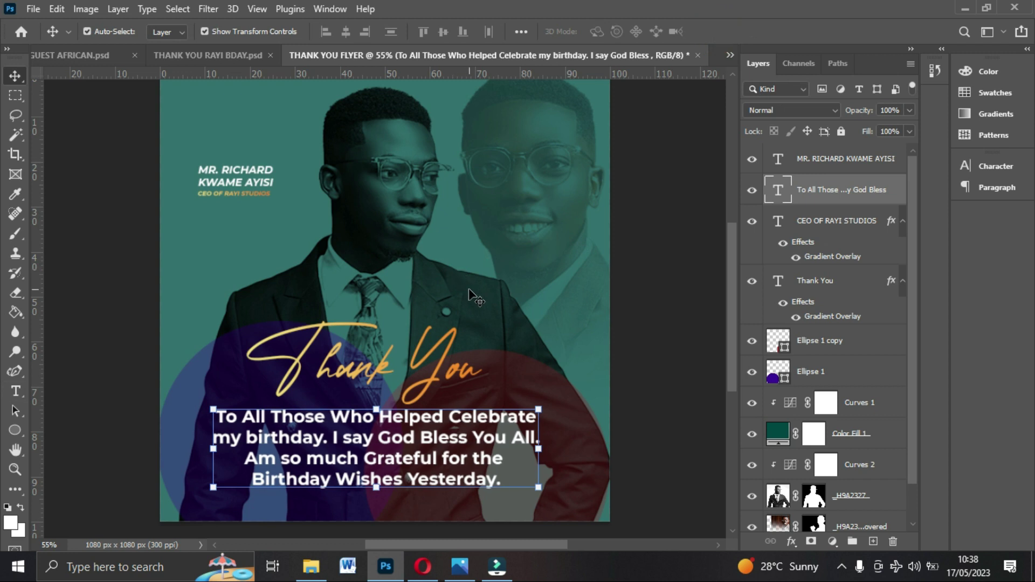
left_click(29, 9)
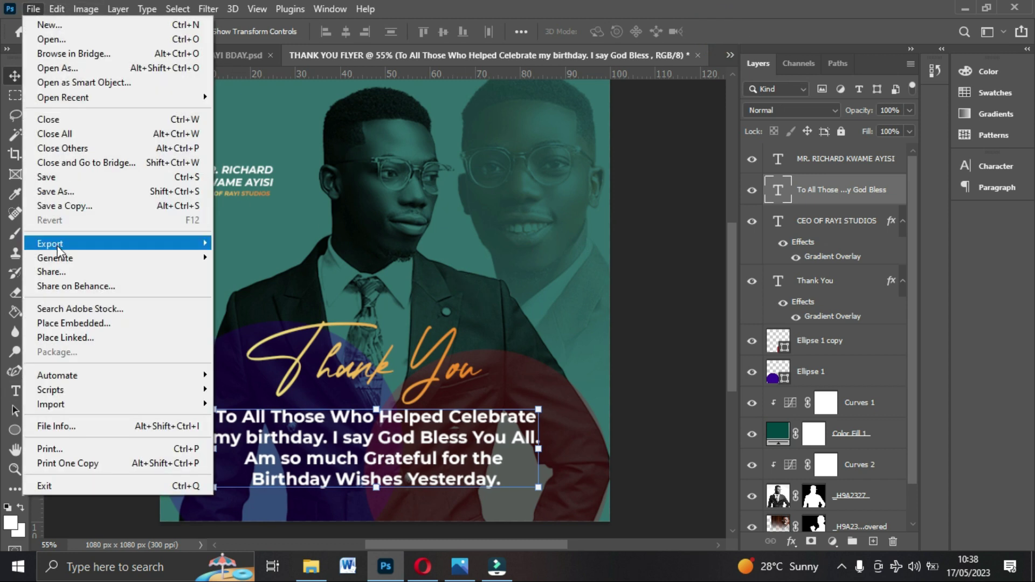
- Export the flyer as a Great-quality JPG named THANK YOU FLYER on the Desktop
mouse_move(65, 247)
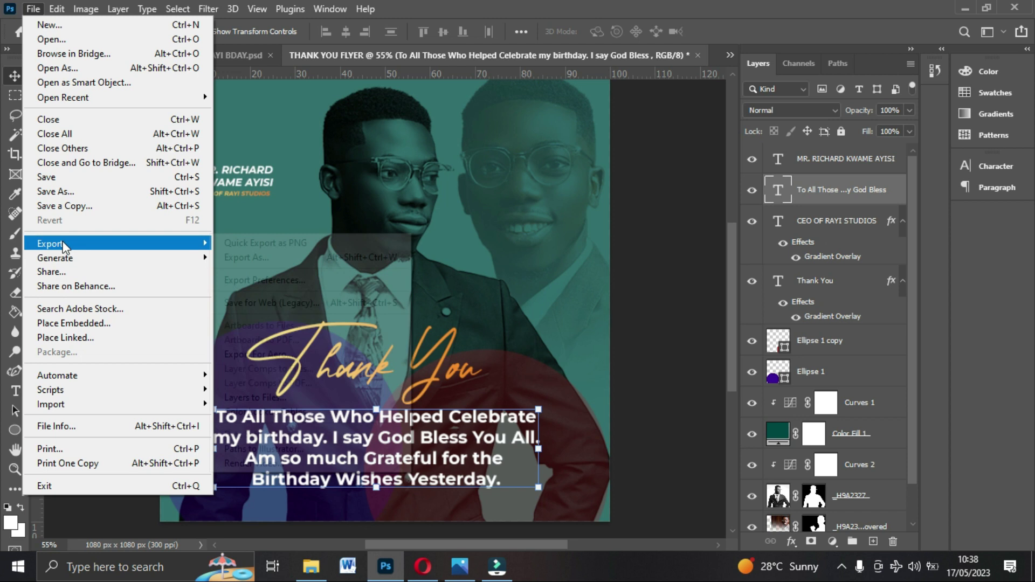
left_click(242, 259)
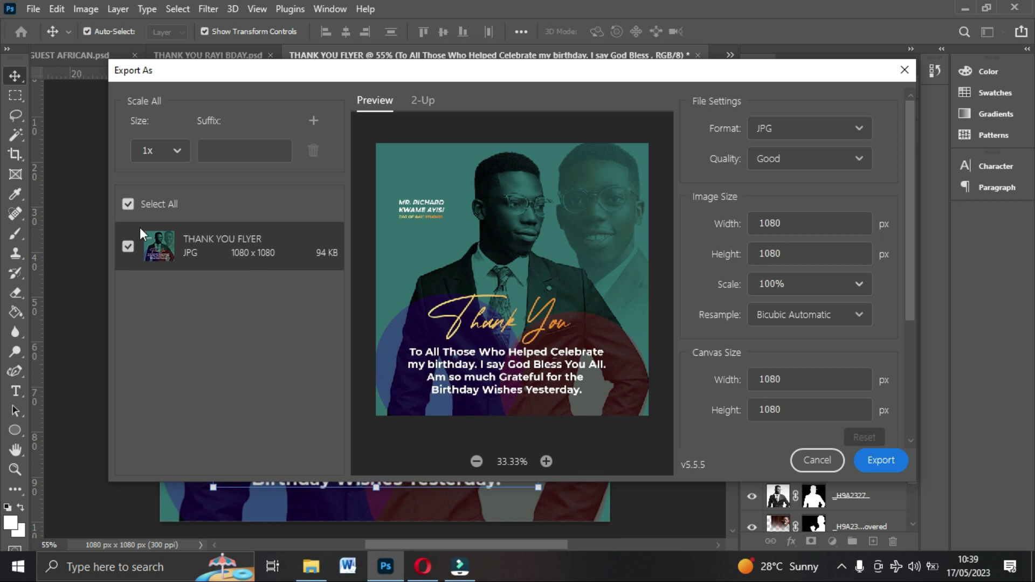
left_click(805, 132)
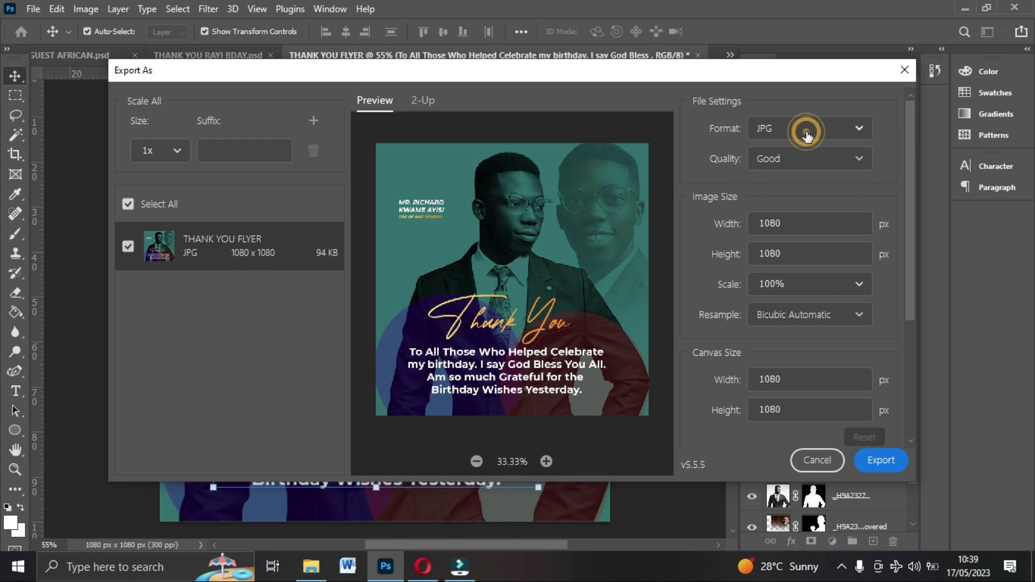
left_click(806, 134)
left_click(797, 160)
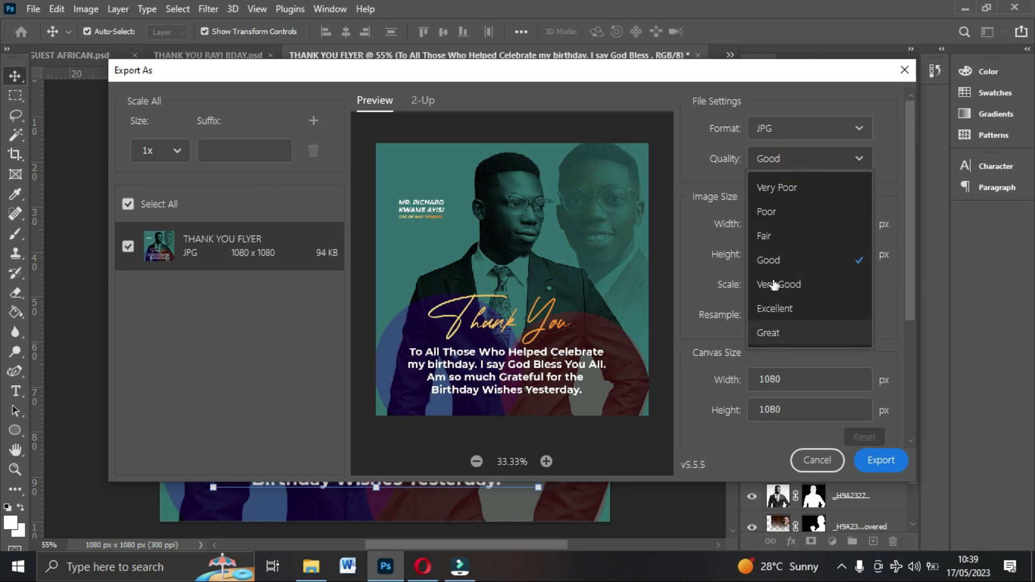
left_click(776, 333)
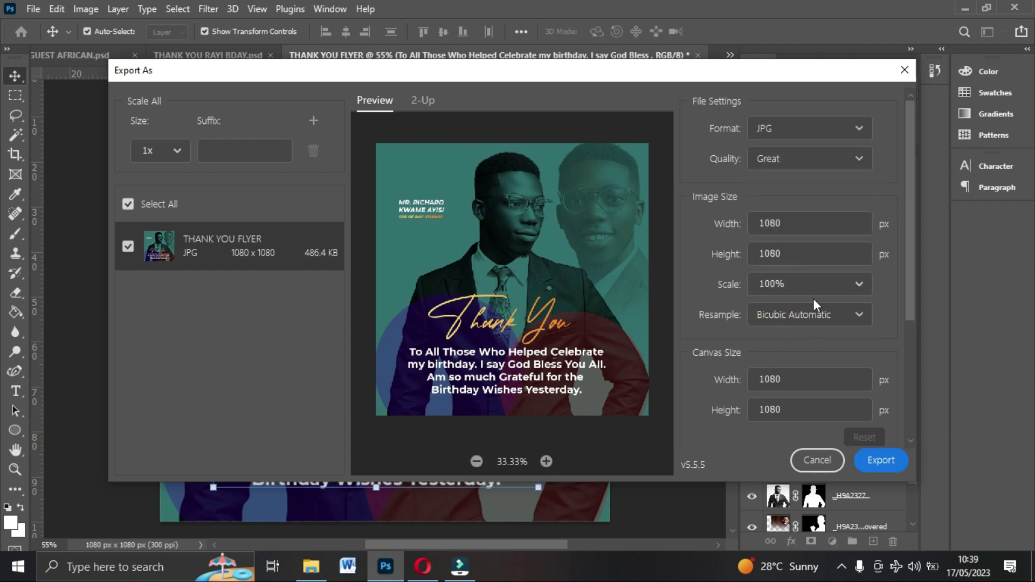
left_click(881, 460)
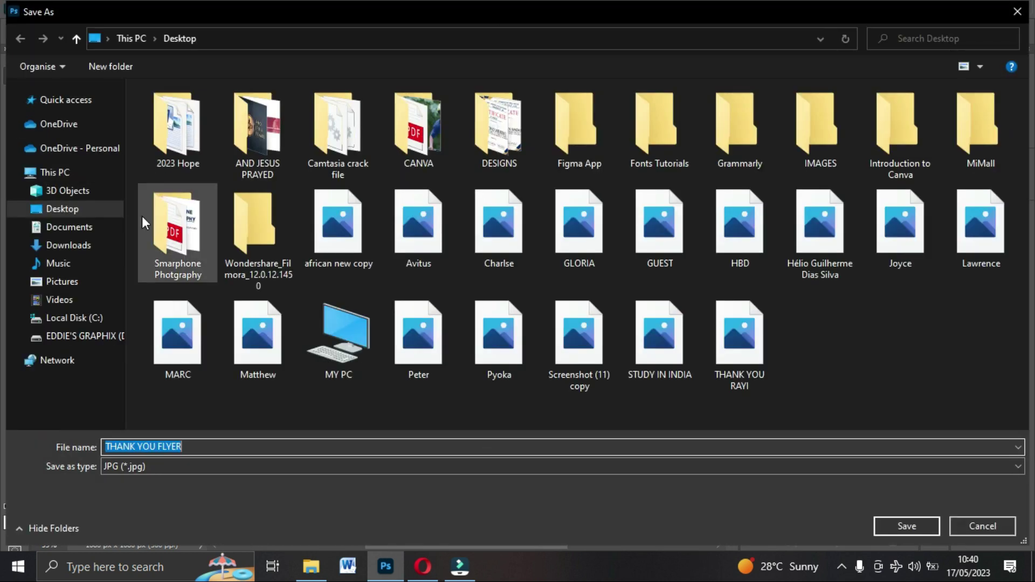
left_click(902, 524)
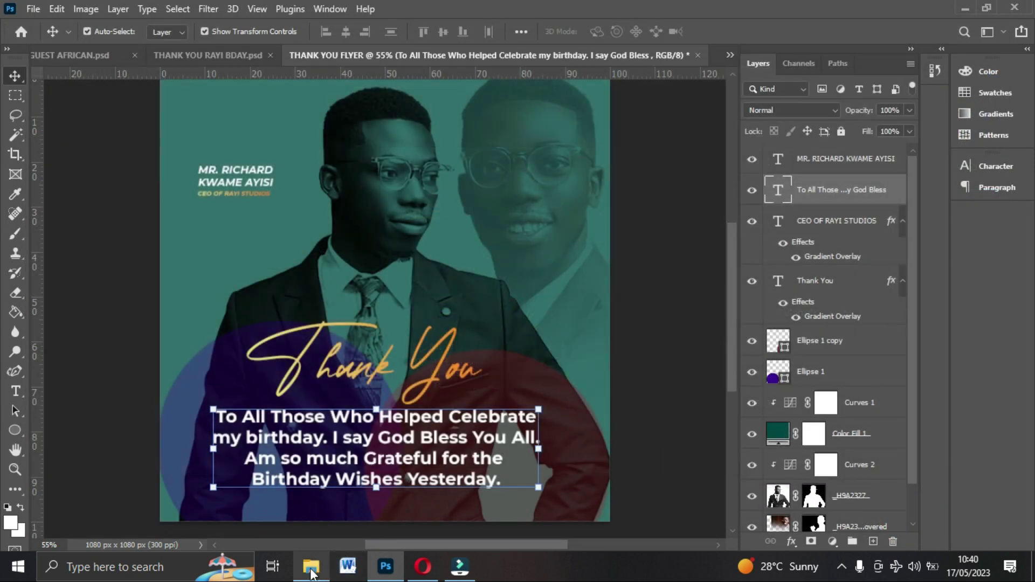
left_click(311, 566)
- Find and select the 486 KB THANK YOU FLYER image in the Desktop folder
left_click(43, 198)
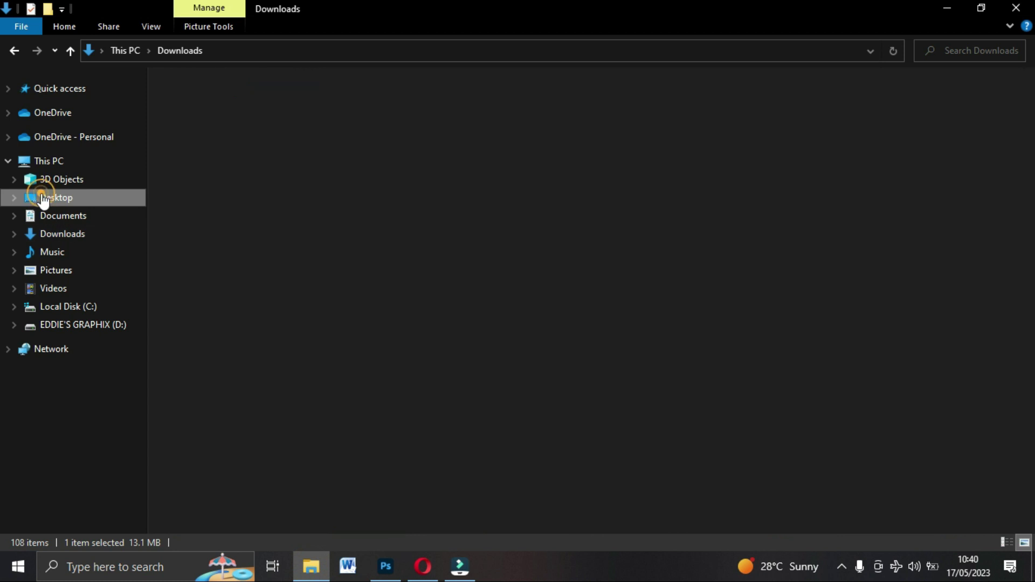
scroll(327, 422, "down", 2)
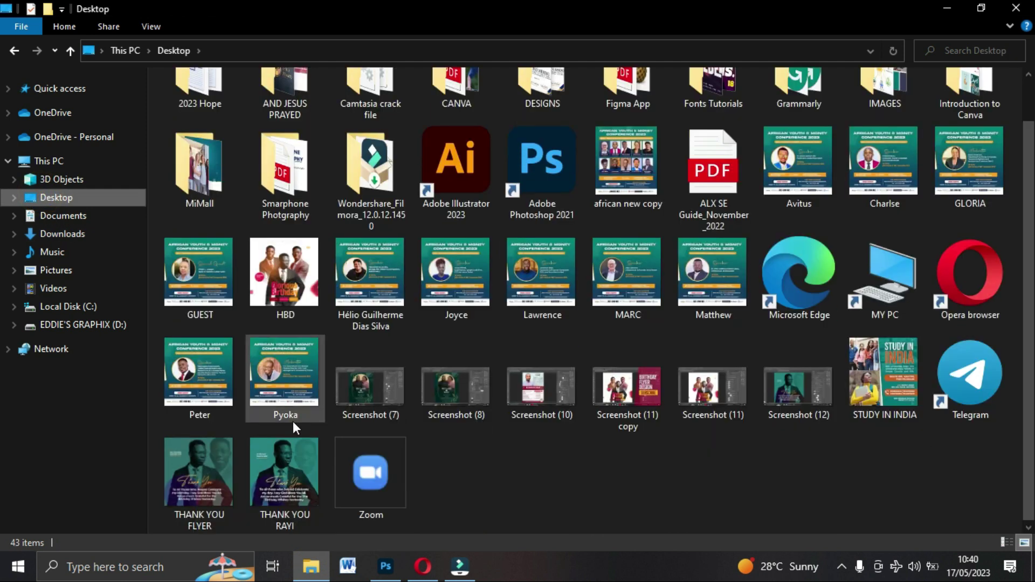
left_click(202, 474)
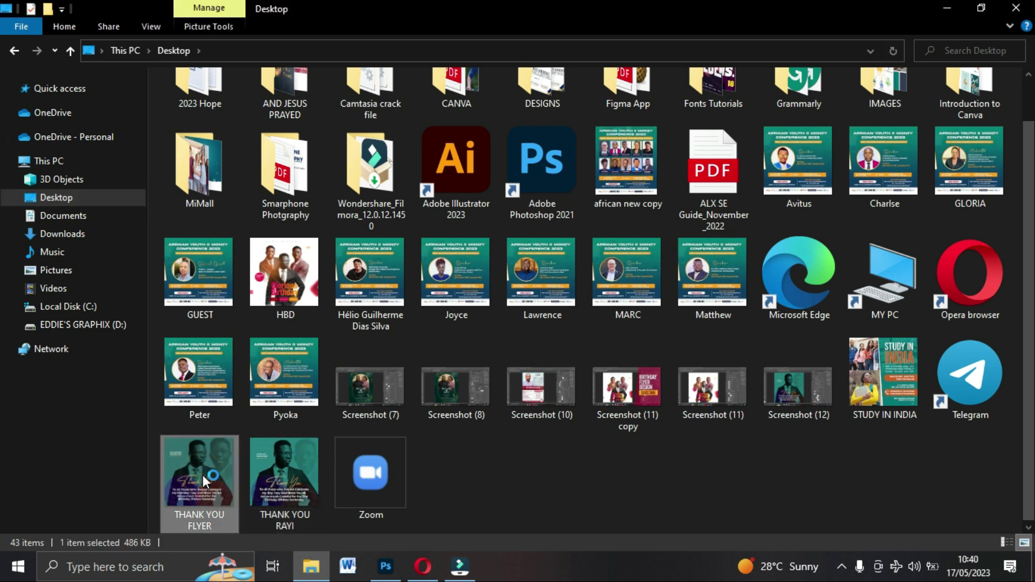